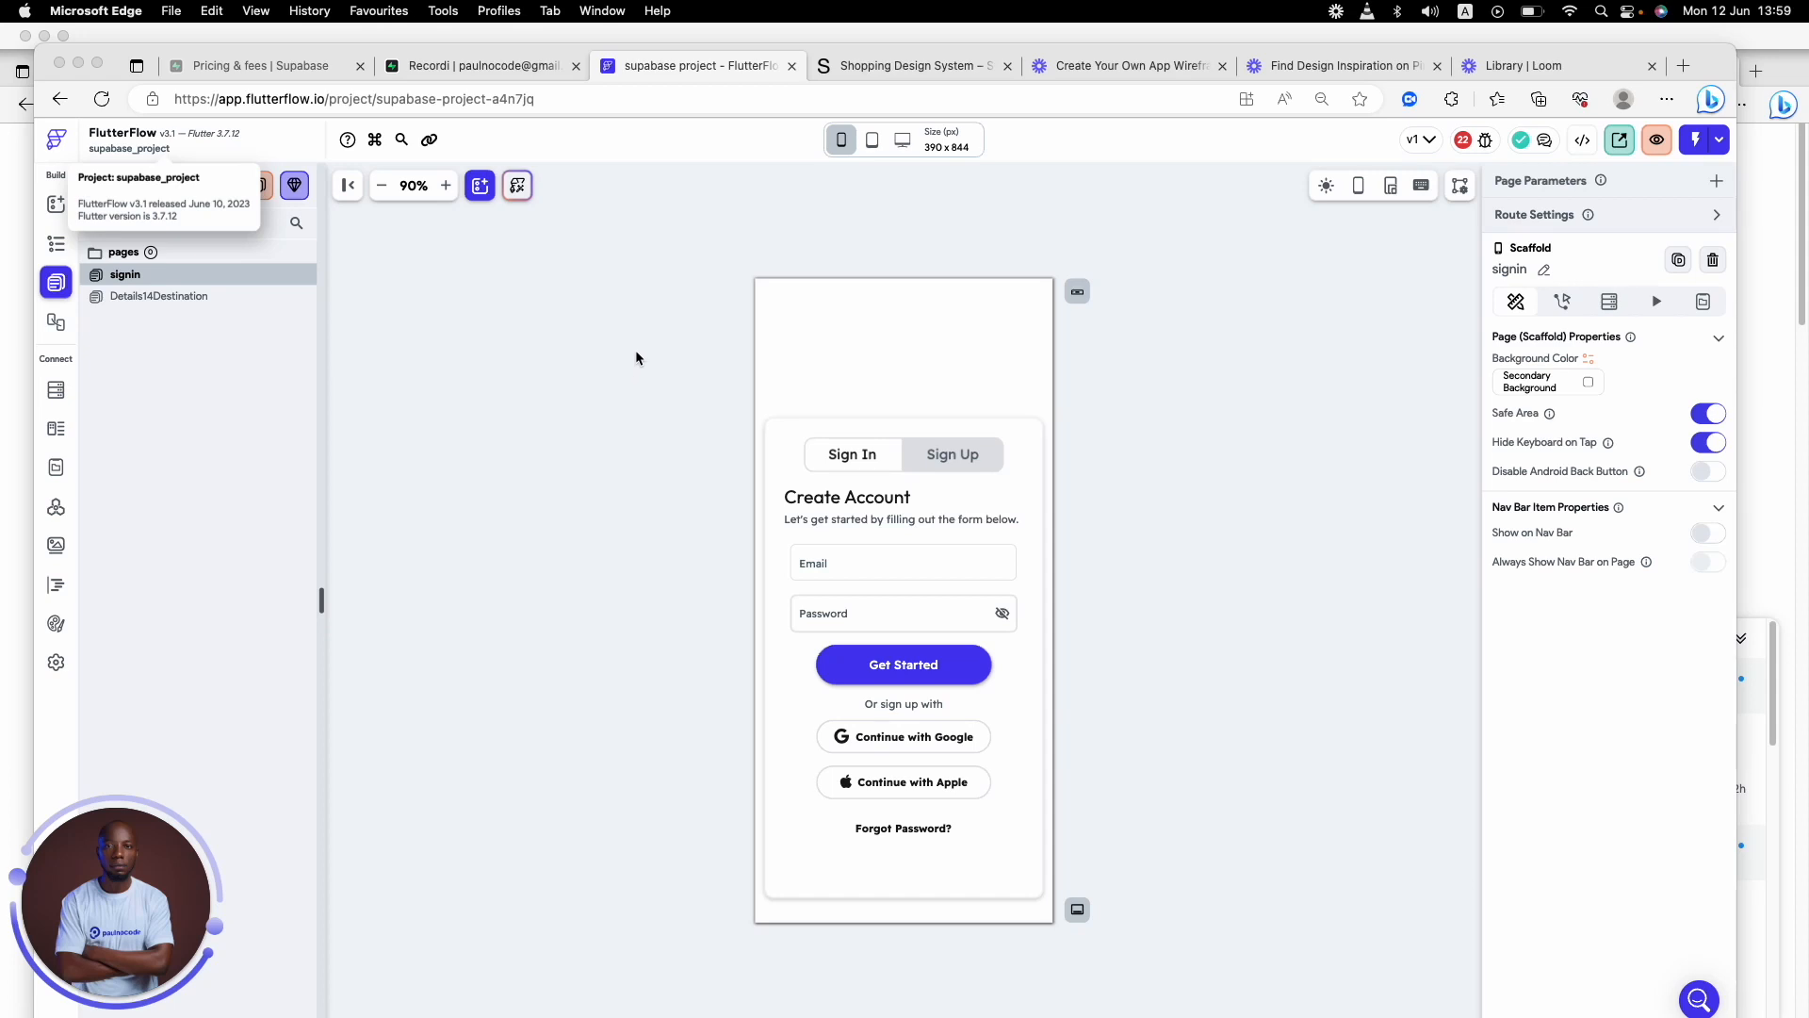
- Focus the signin page's Email field, then bring the Recordi Supabase dashboard tab forward
click(530, 299)
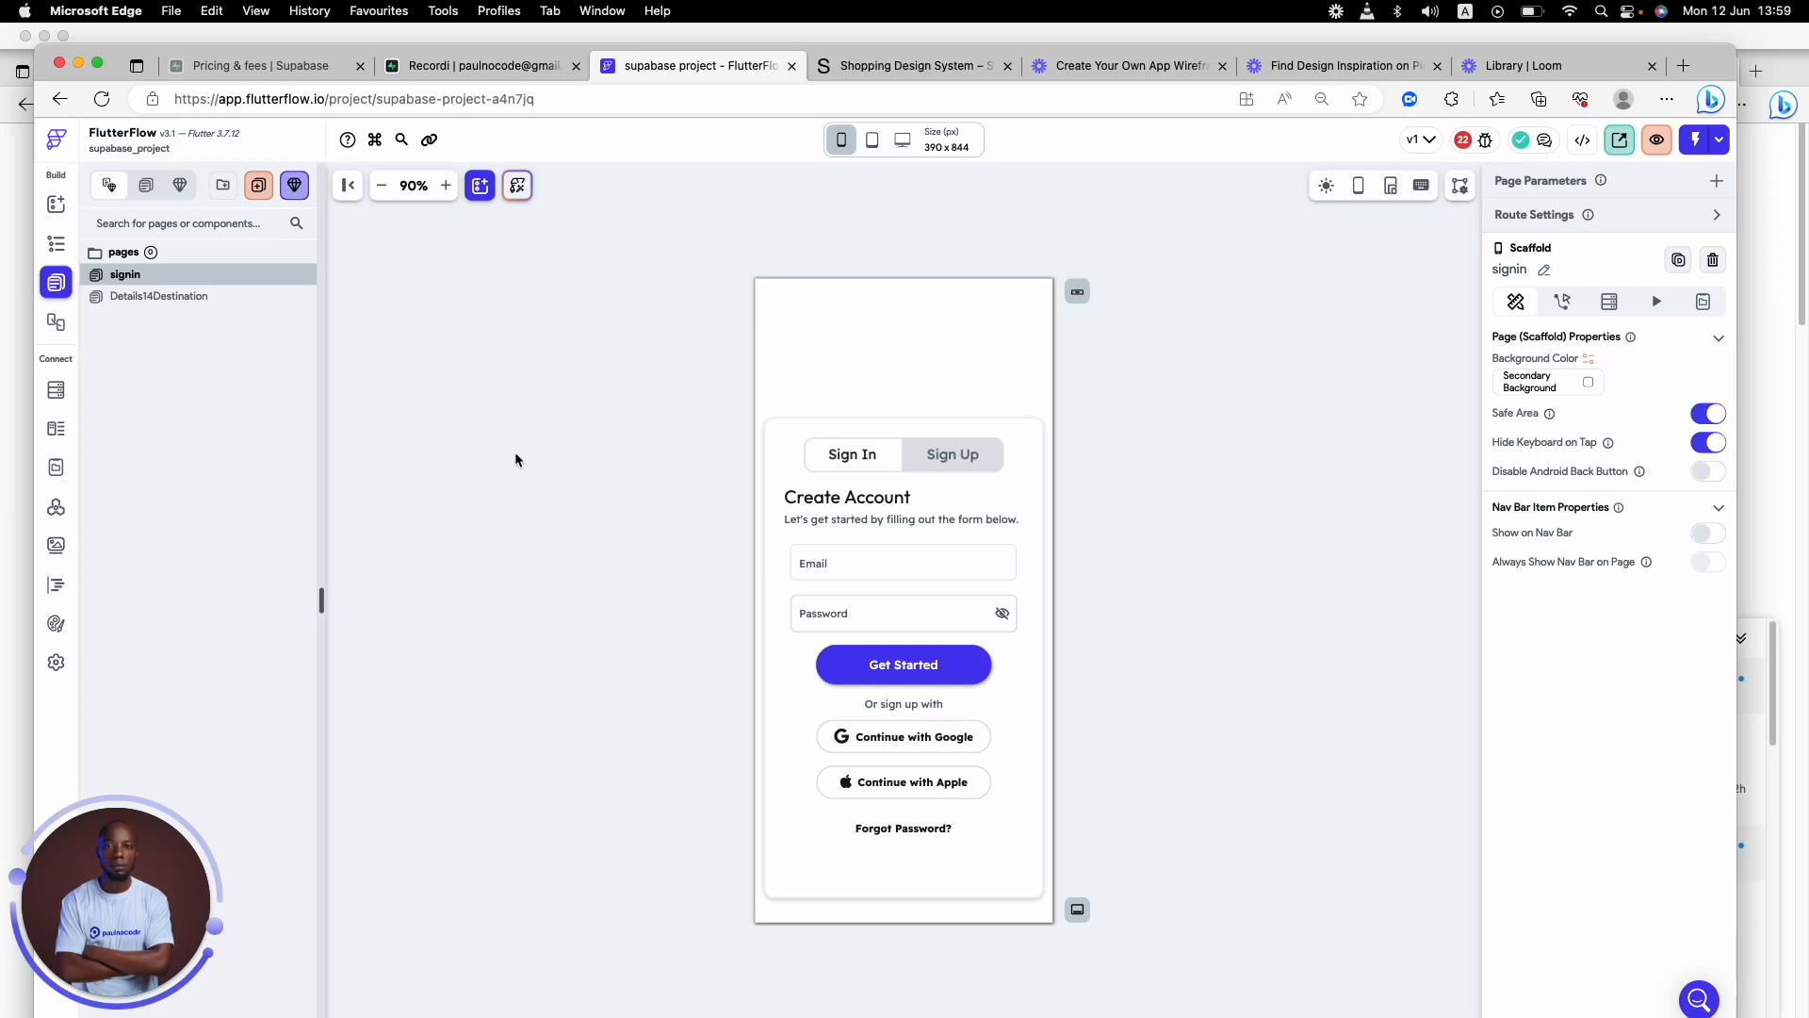
click(880, 566)
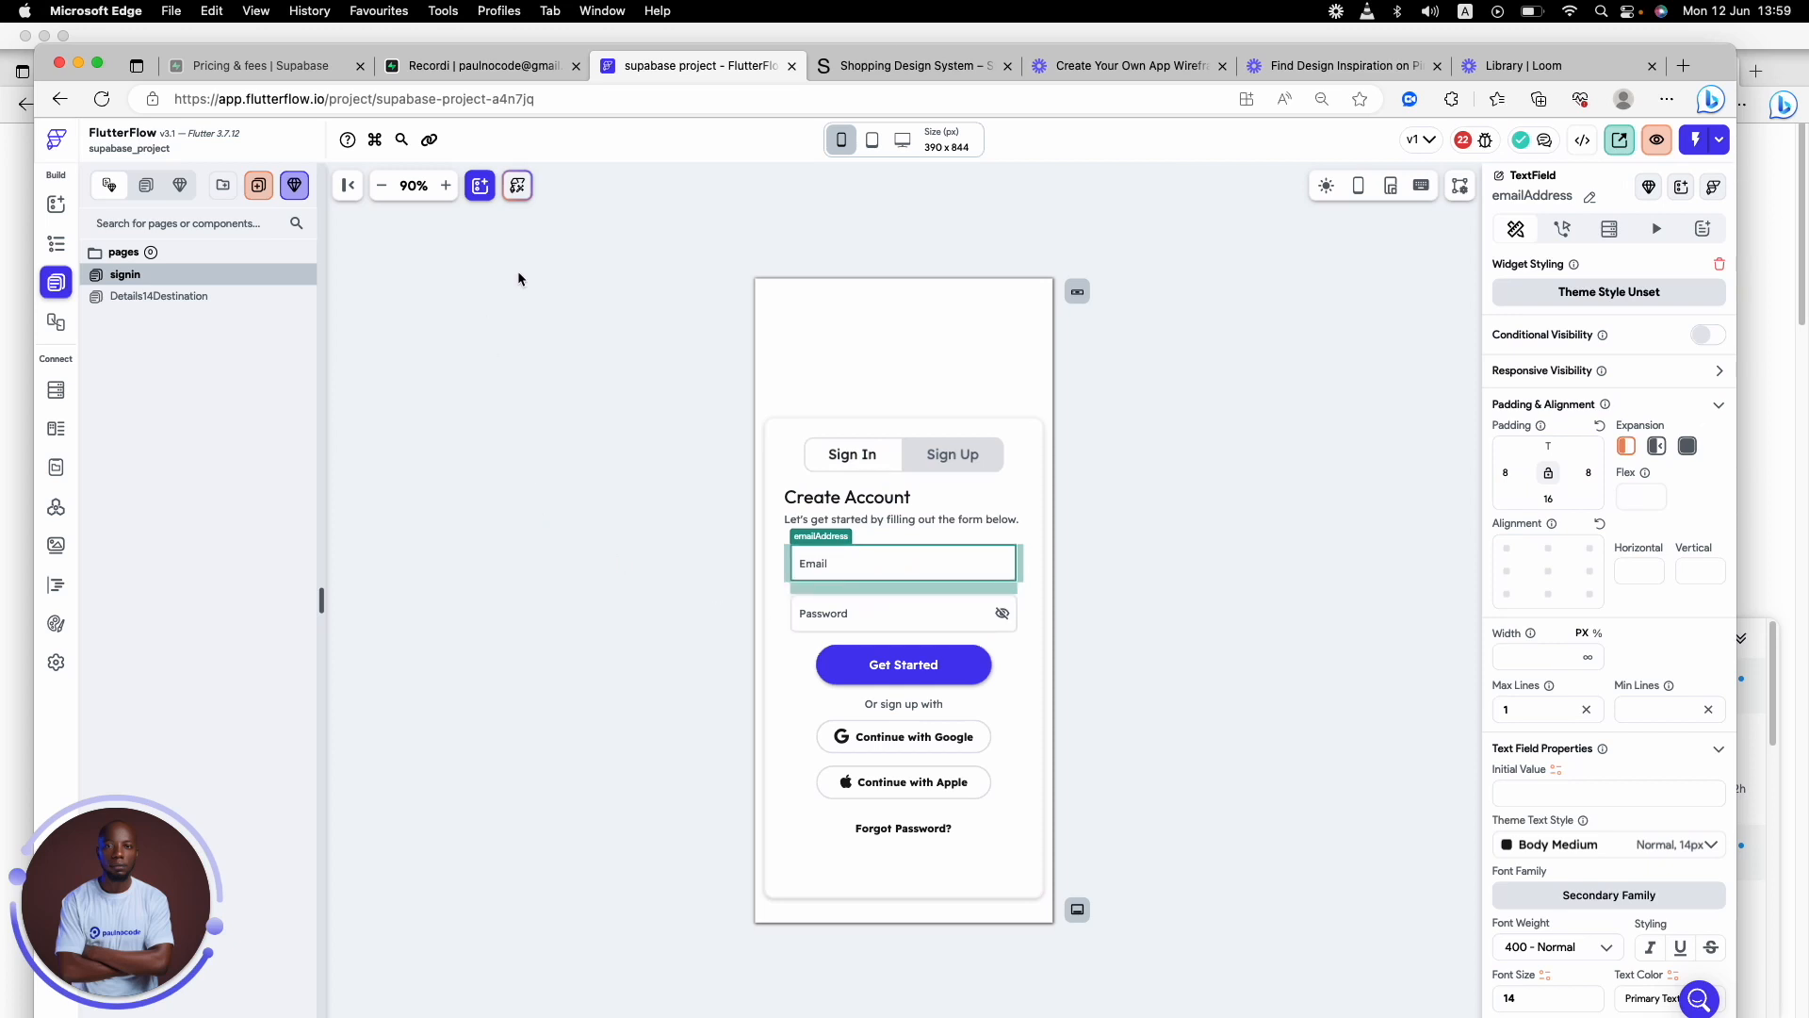
drag(480, 65, 741, 68)
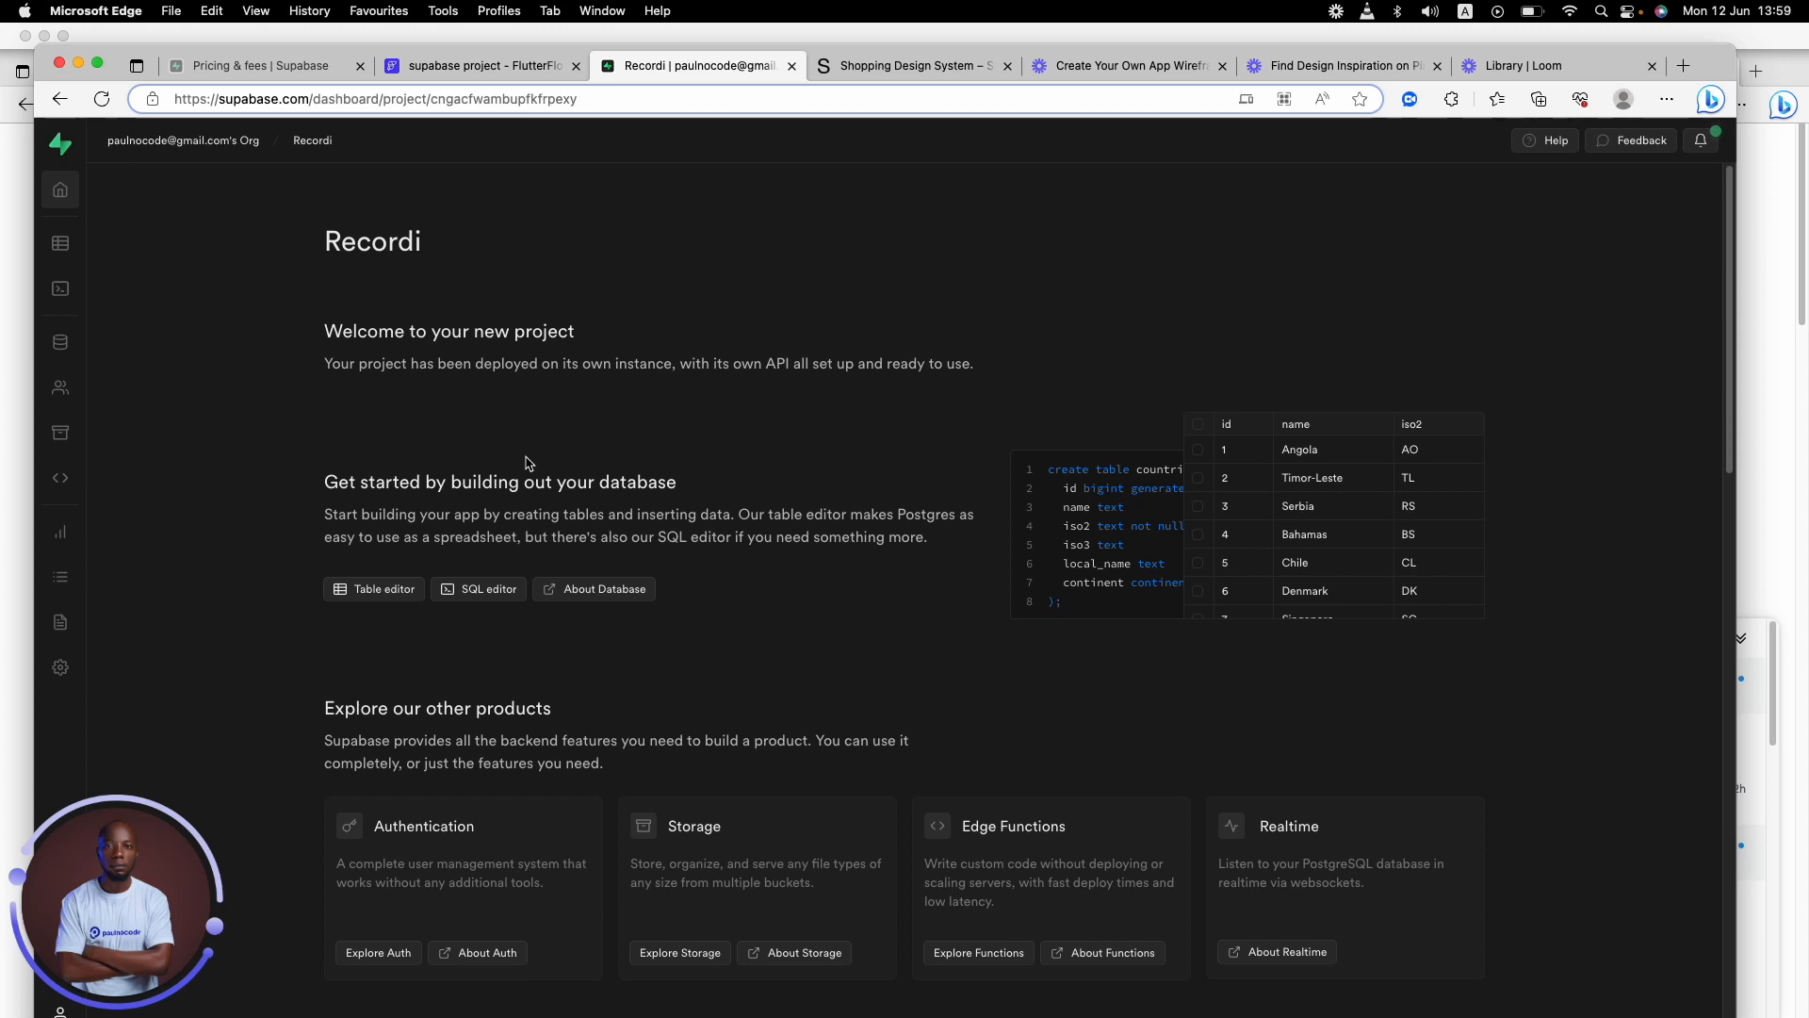
scroll(527, 462, down, 5)
scroll(516, 462, down, 5)
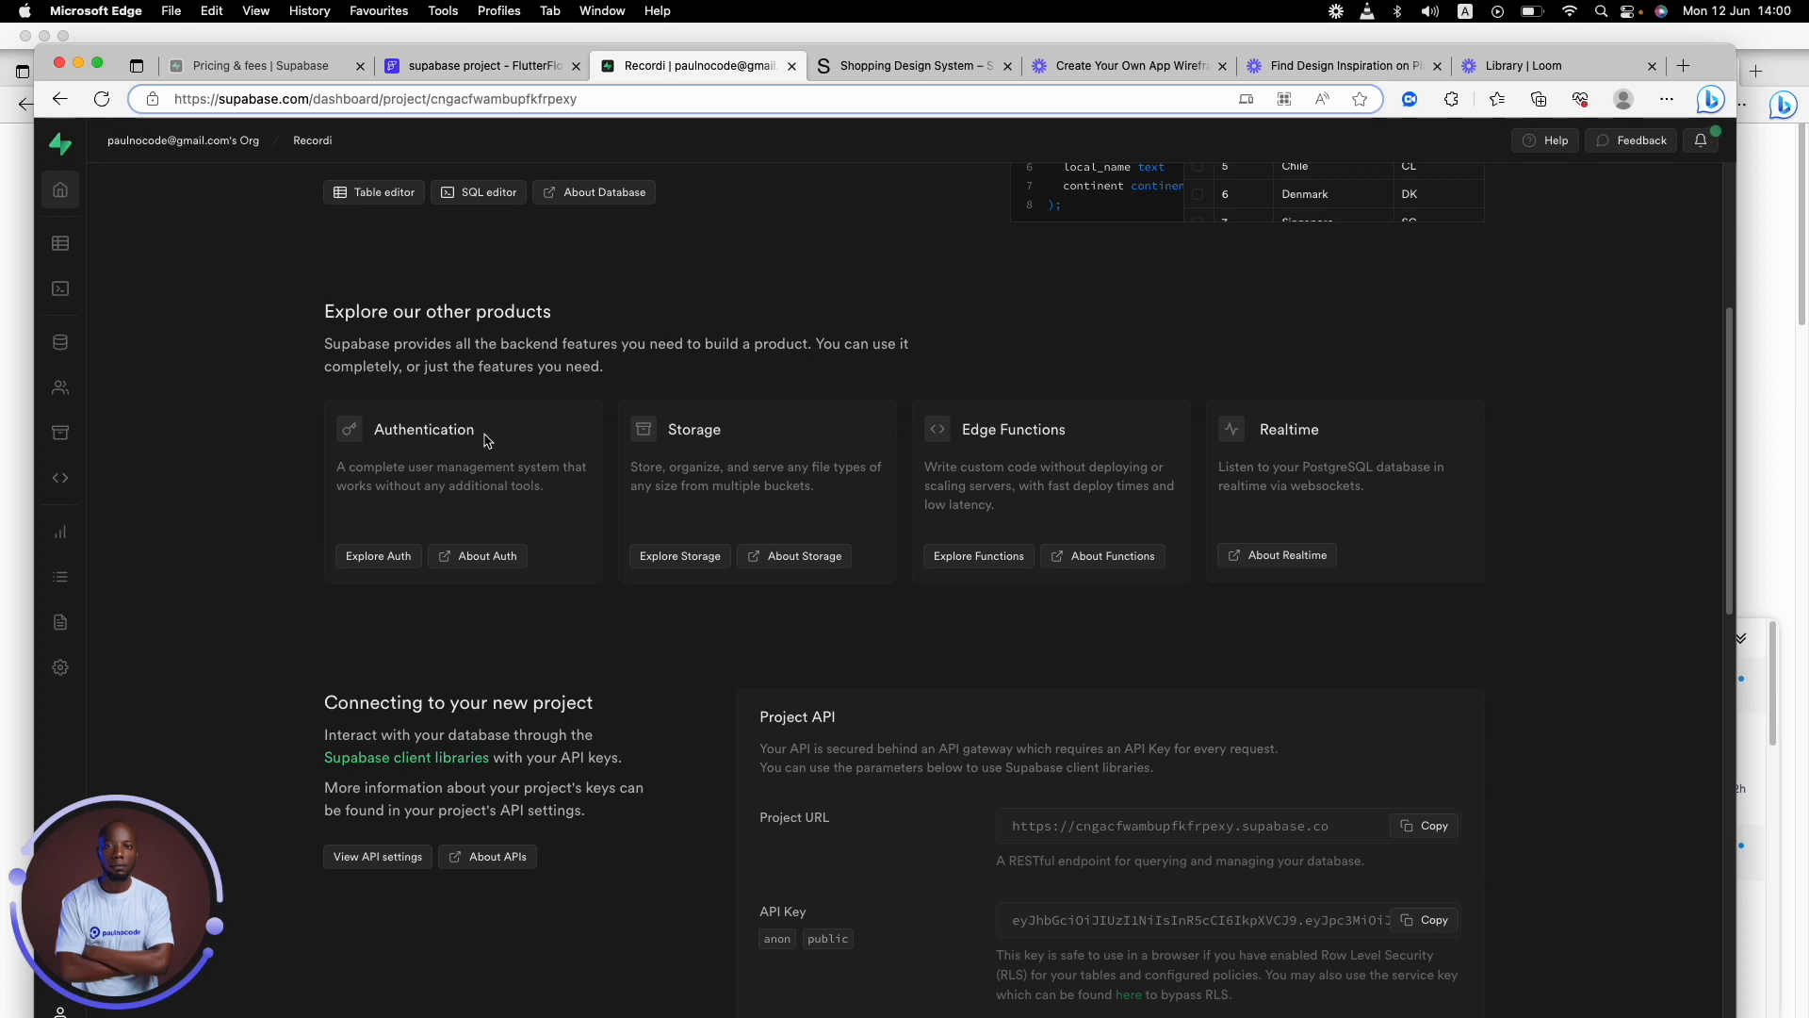
- Highlight the word Authentication on the Supabase dashboard, then clear the highlight
drag(487, 431, 390, 432)
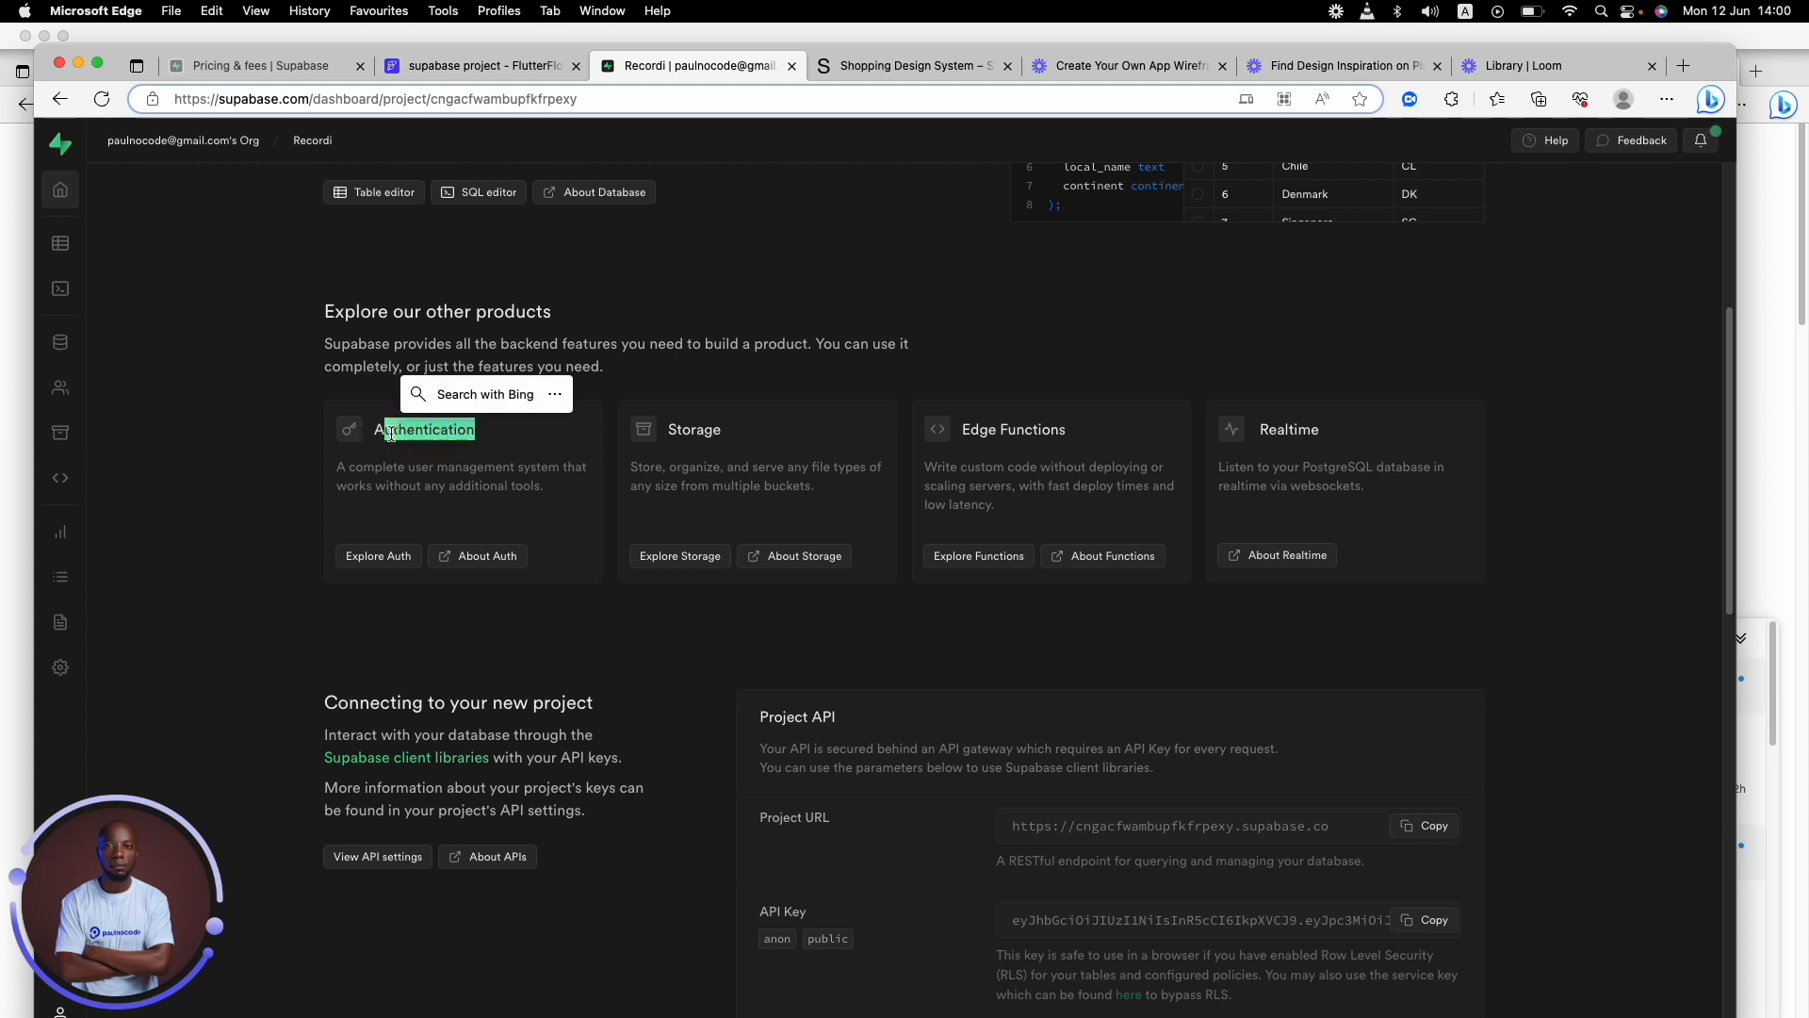
drag(390, 434, 382, 430)
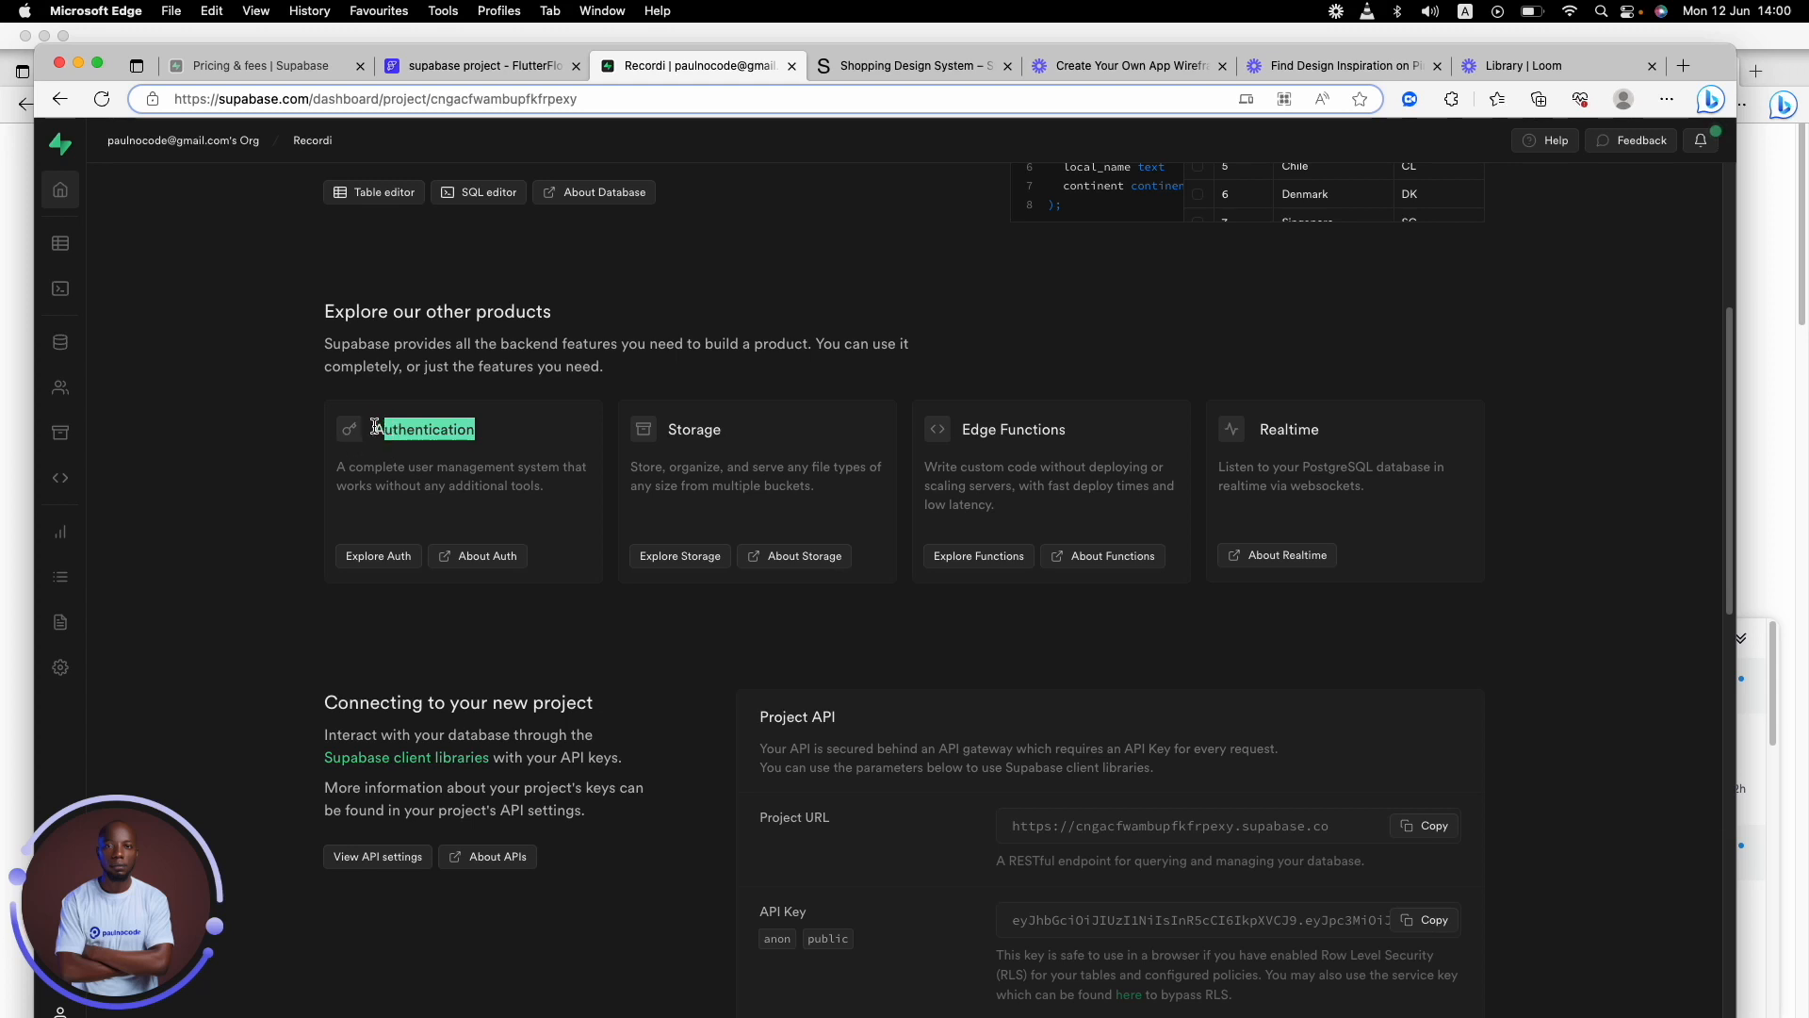
drag(381, 430, 370, 431)
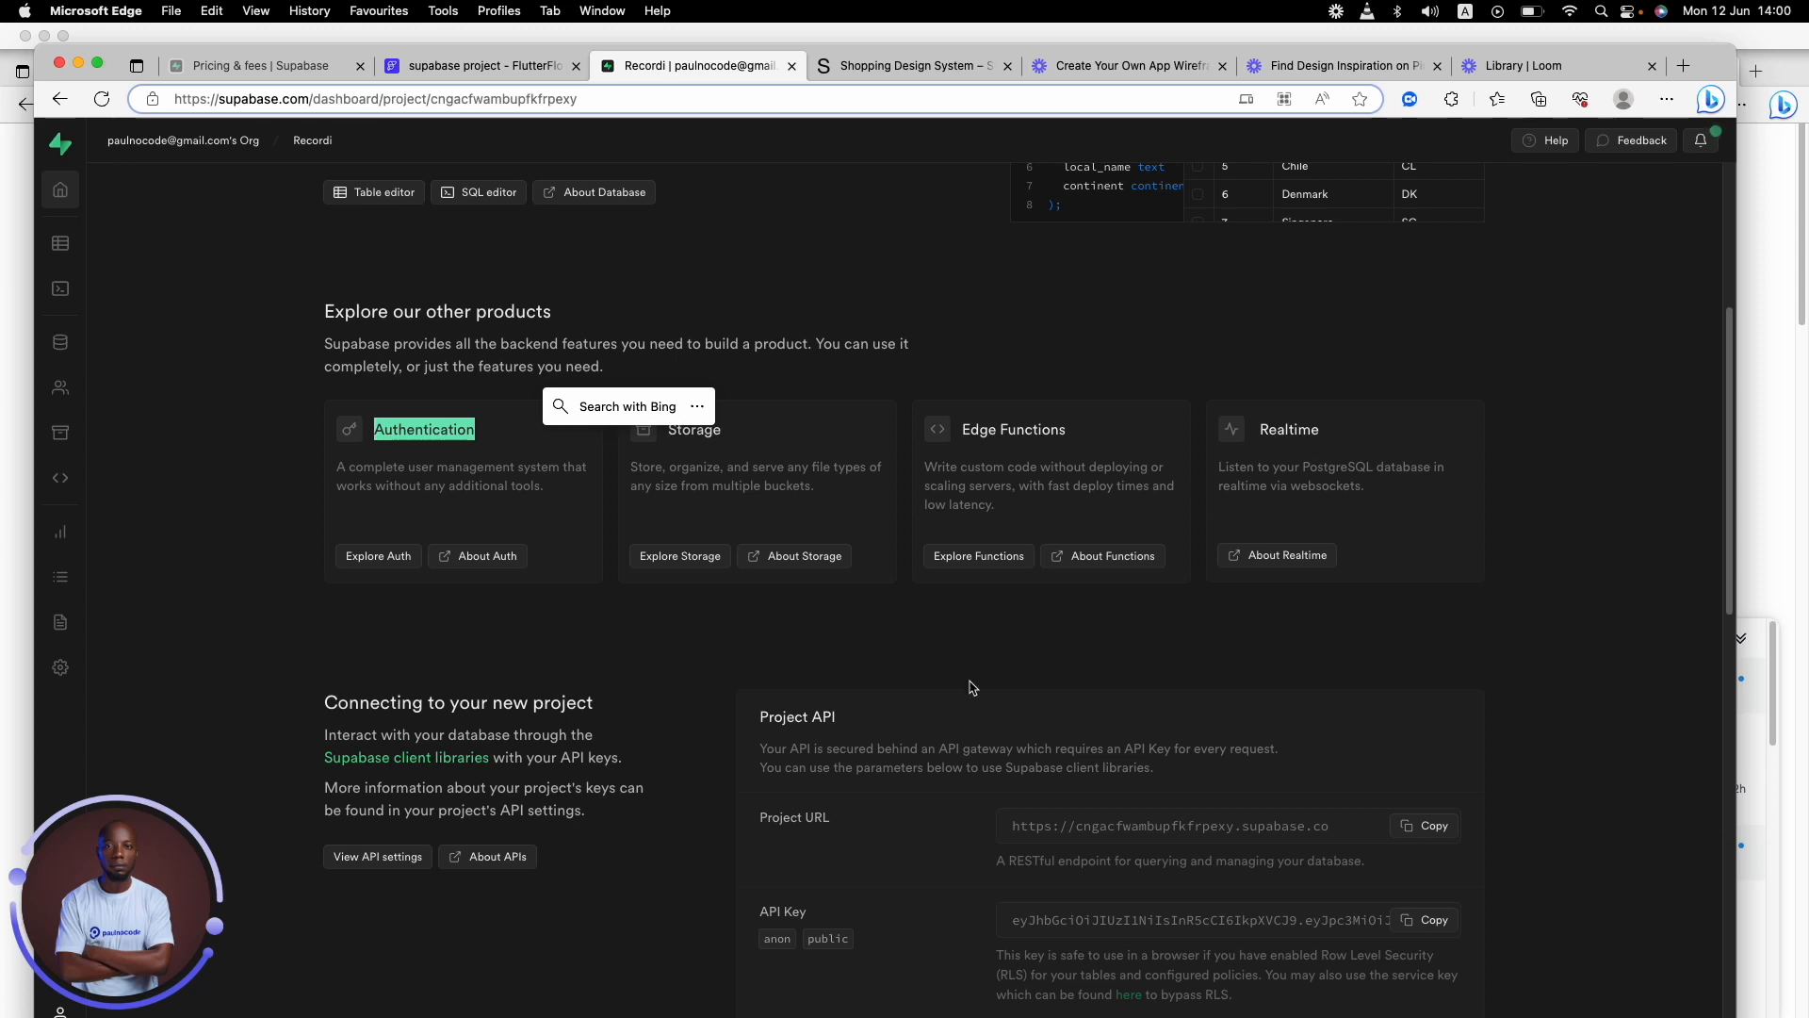
click(967, 623)
scroll(968, 622, down, 5)
scroll(1272, 622, up, 2)
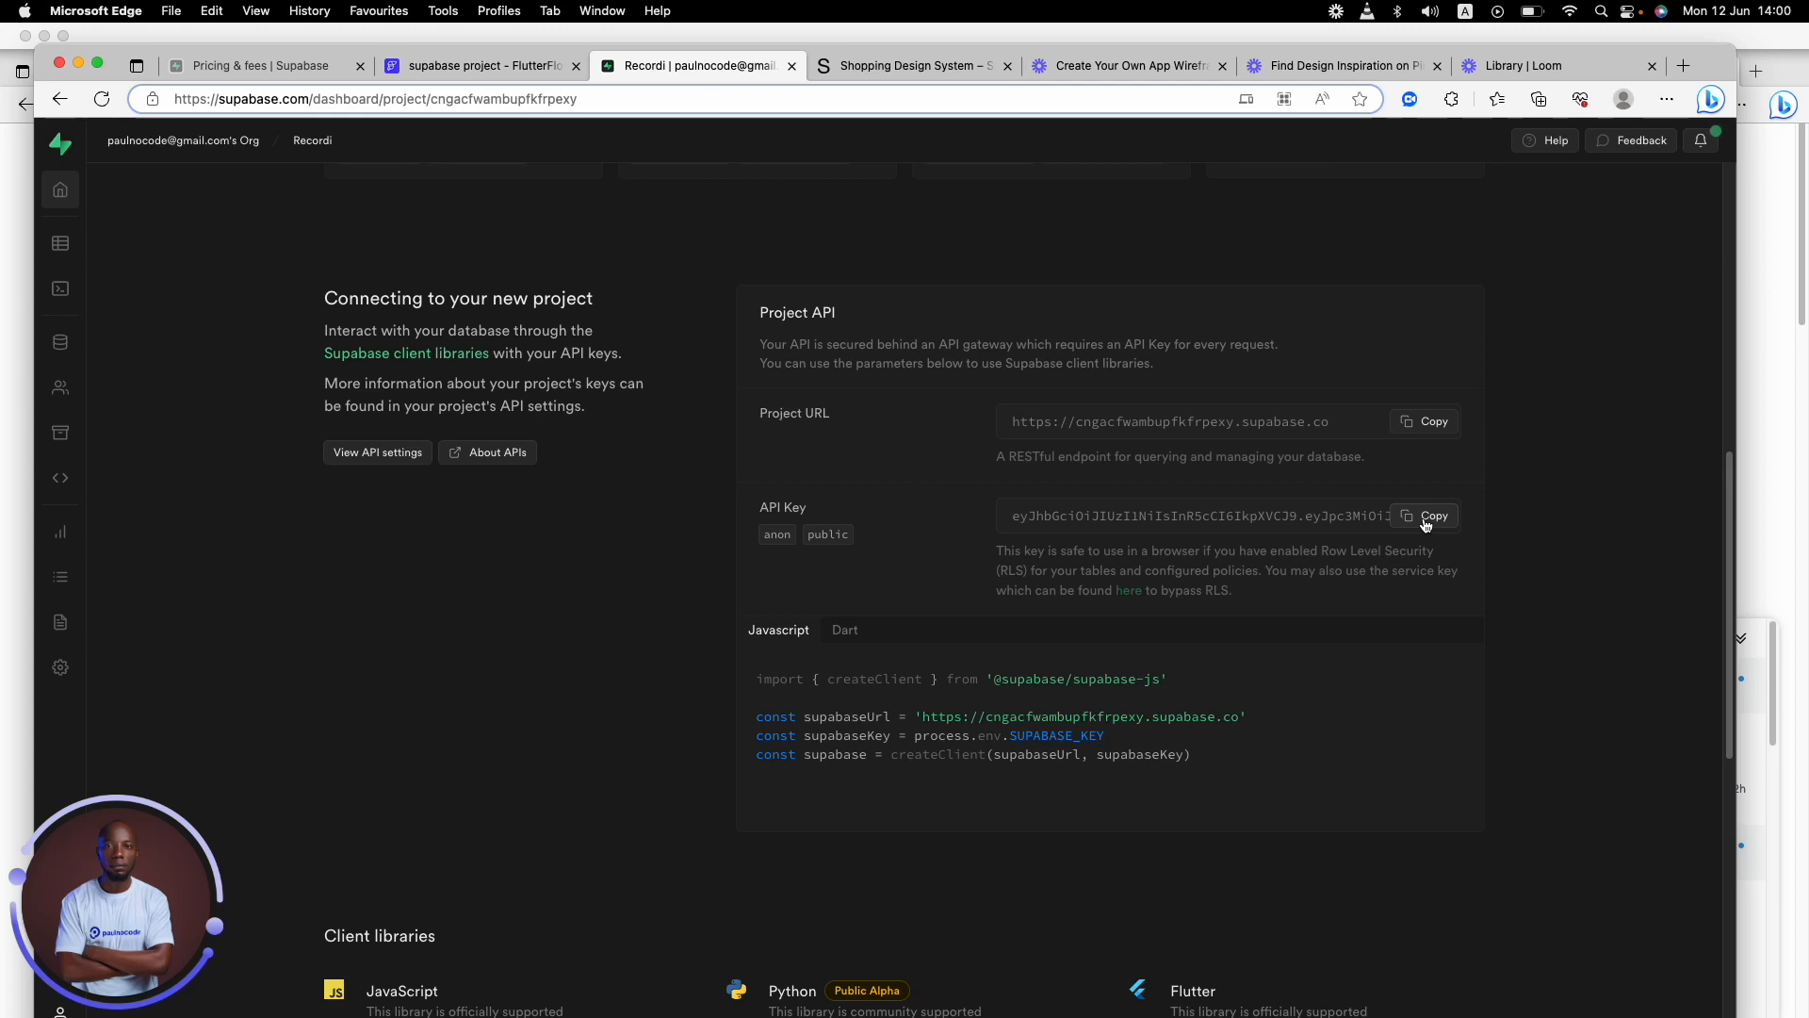
- Copy the Recordi project URL from Project API and return to the FlutterFlow tab
click(1424, 421)
click(484, 65)
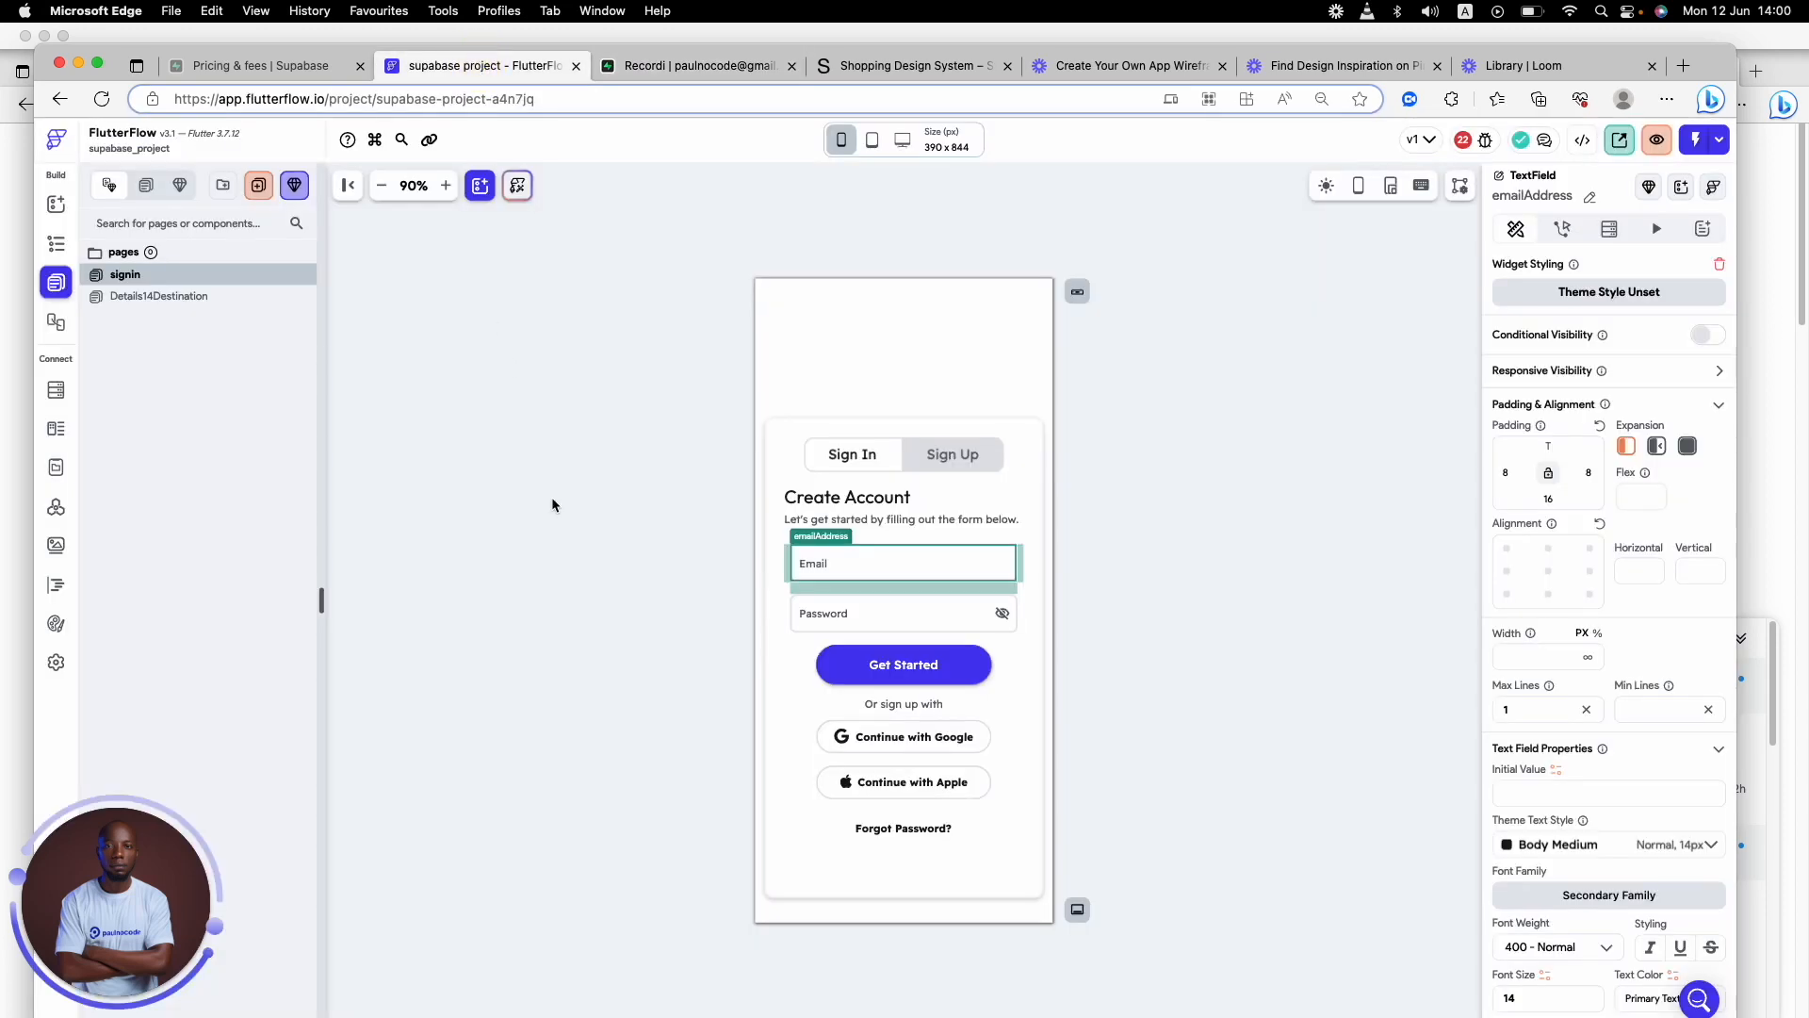
- Enable authentication in the app settings with Supabase as the authentication type
click(56, 661)
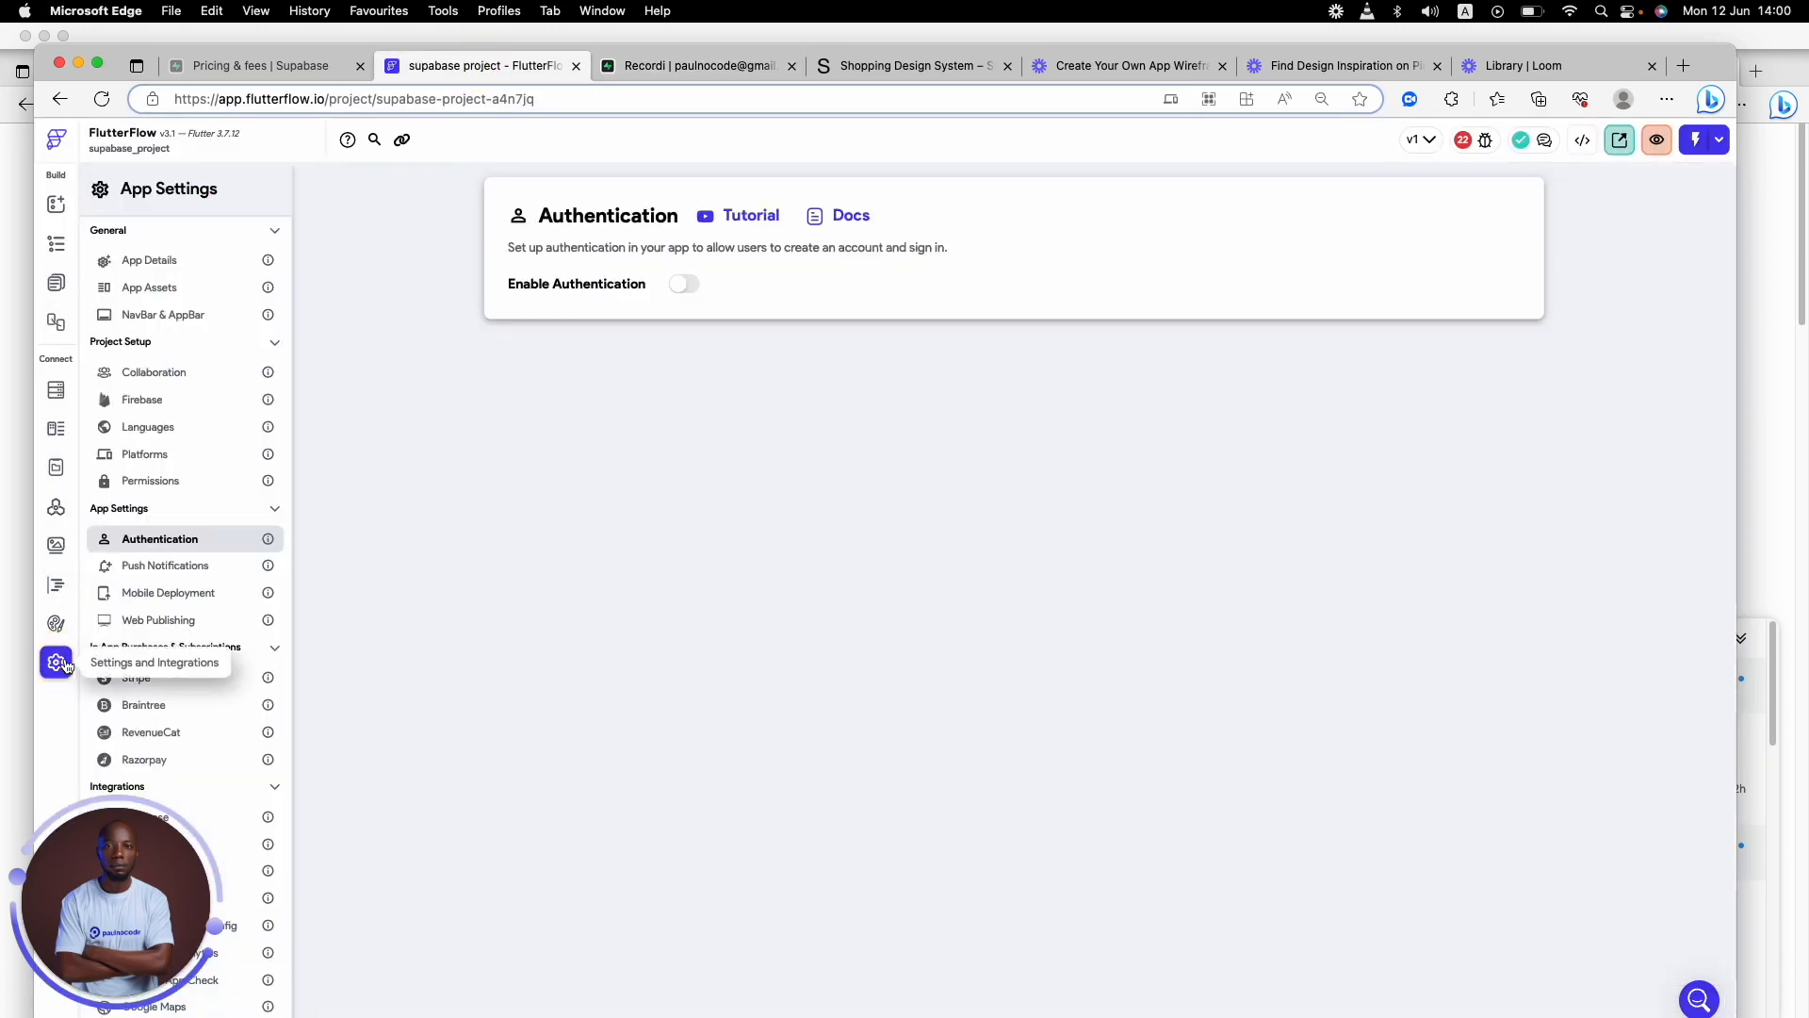
click(683, 283)
click(669, 348)
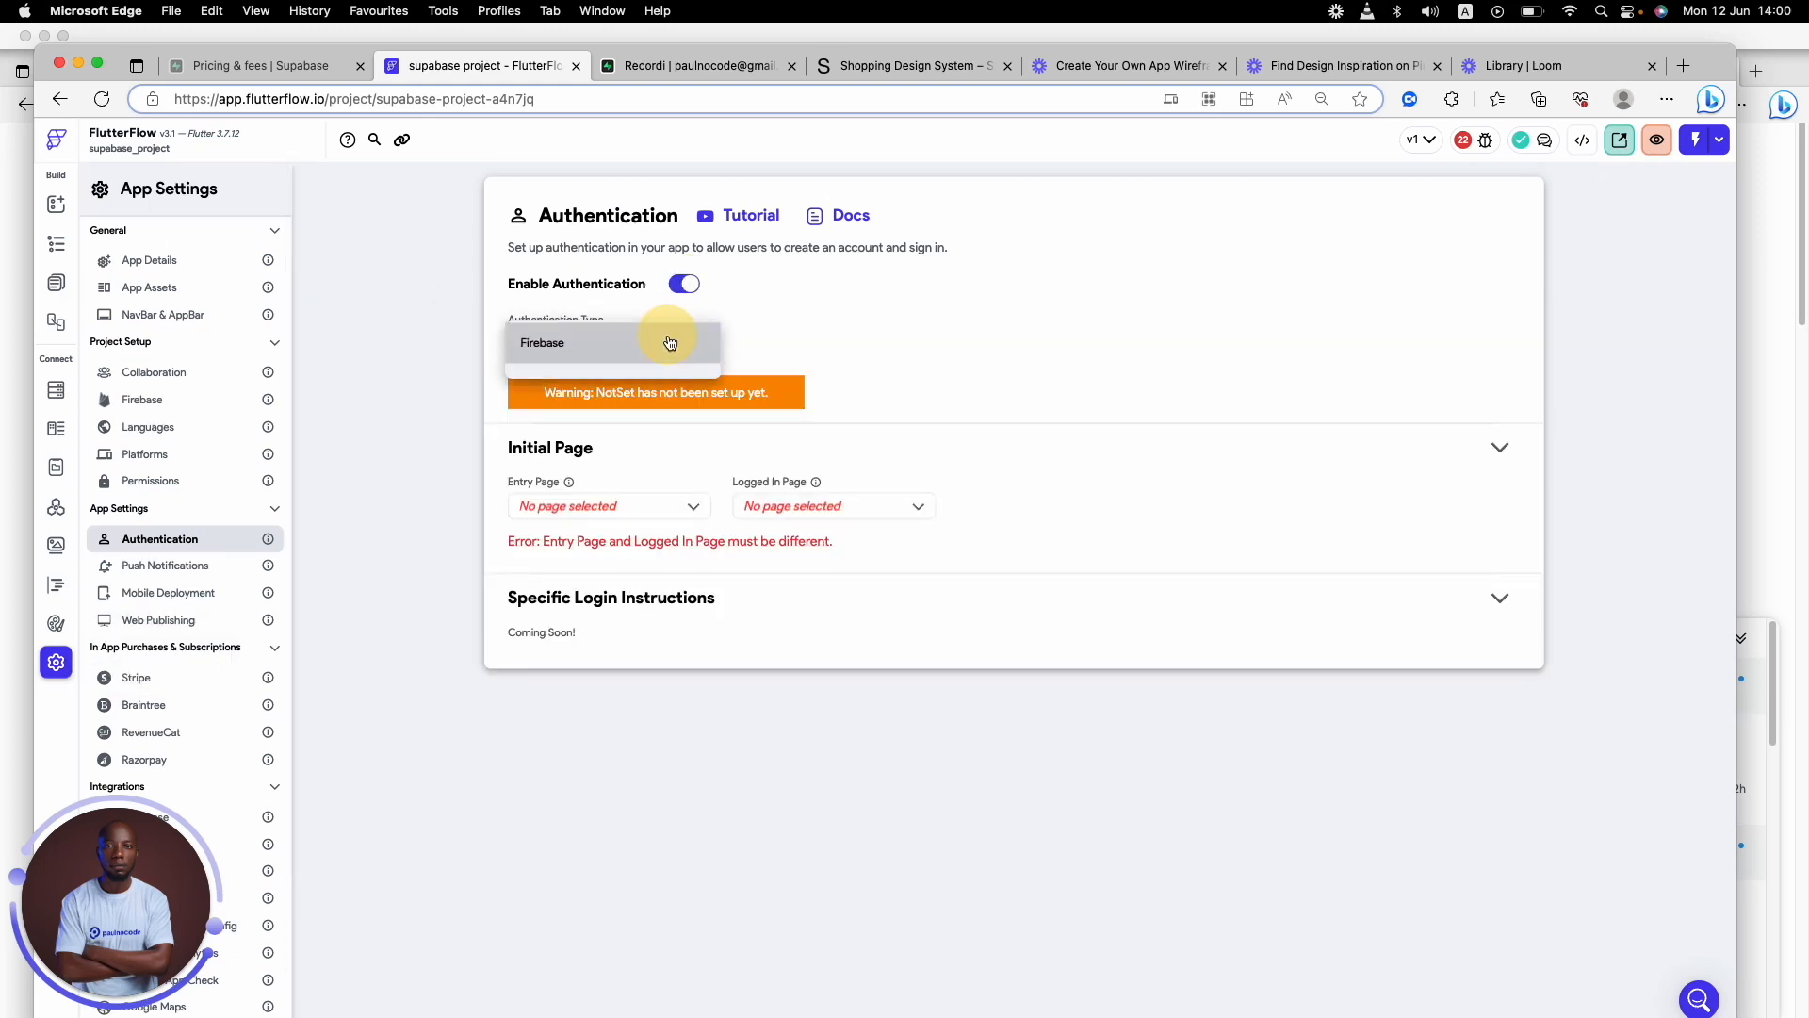
click(628, 392)
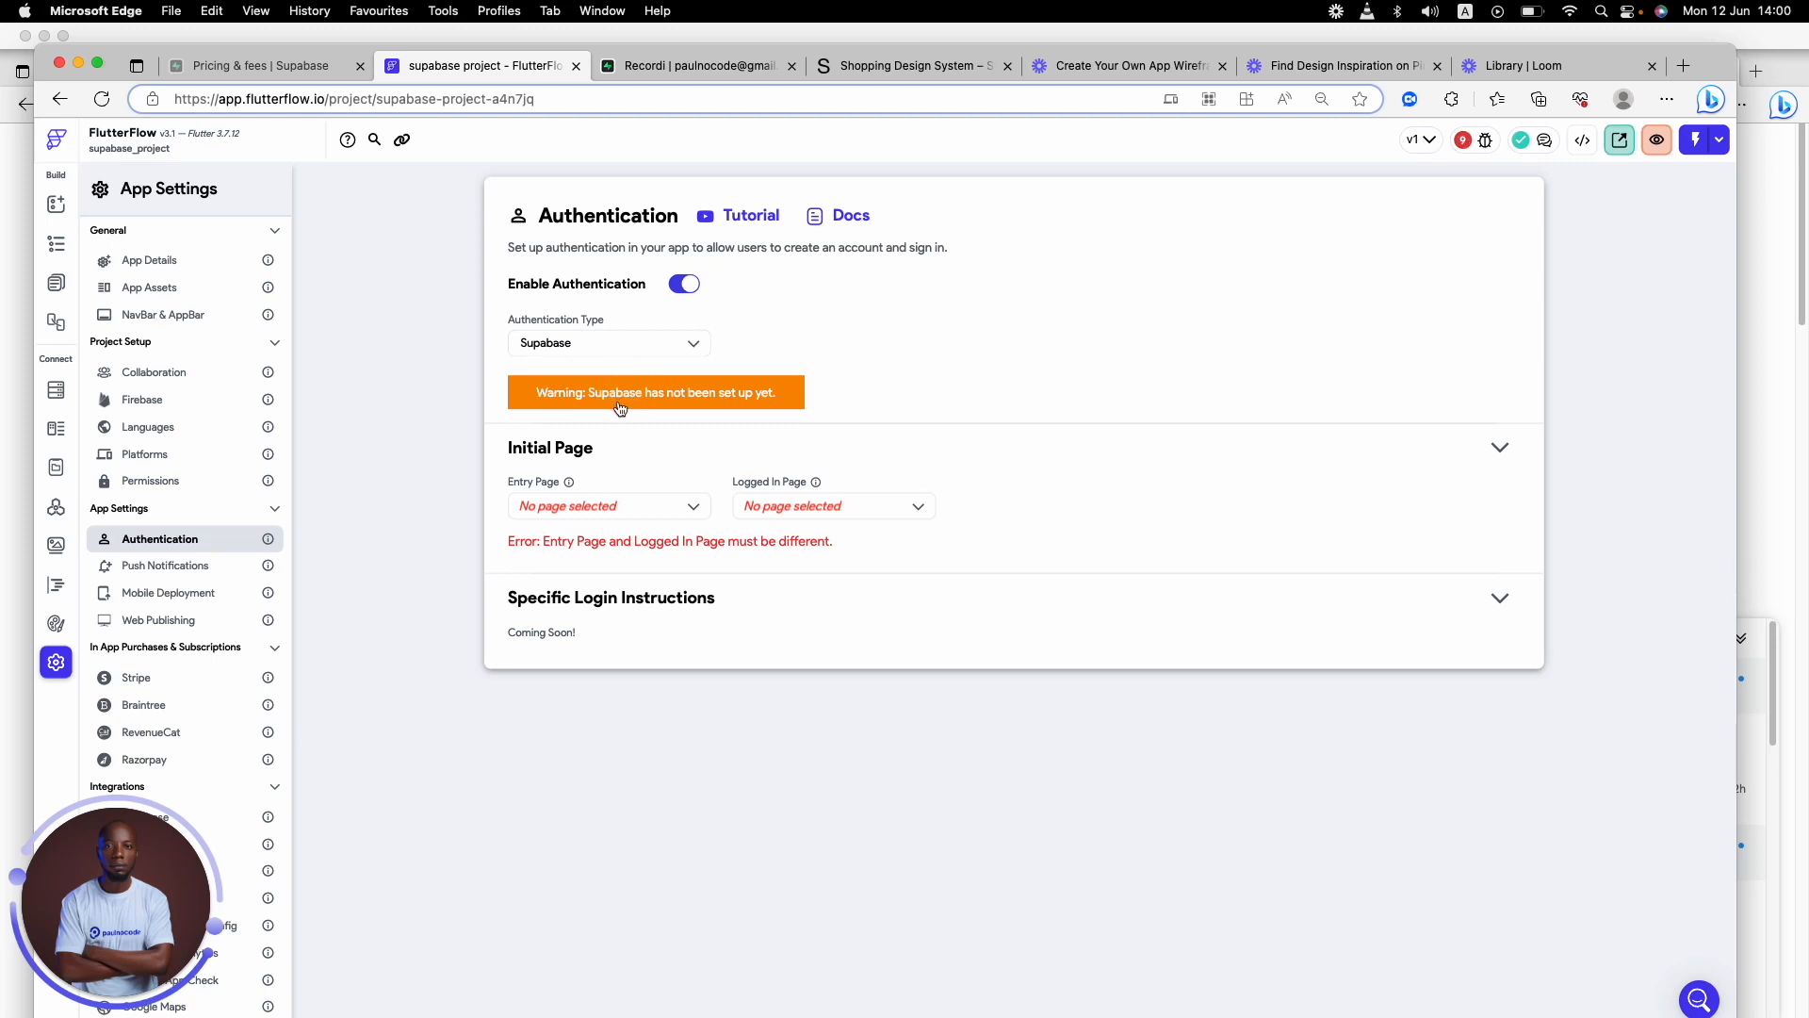
- Set signin as the entry page and Details14Destination as the logged-in page
click(630, 505)
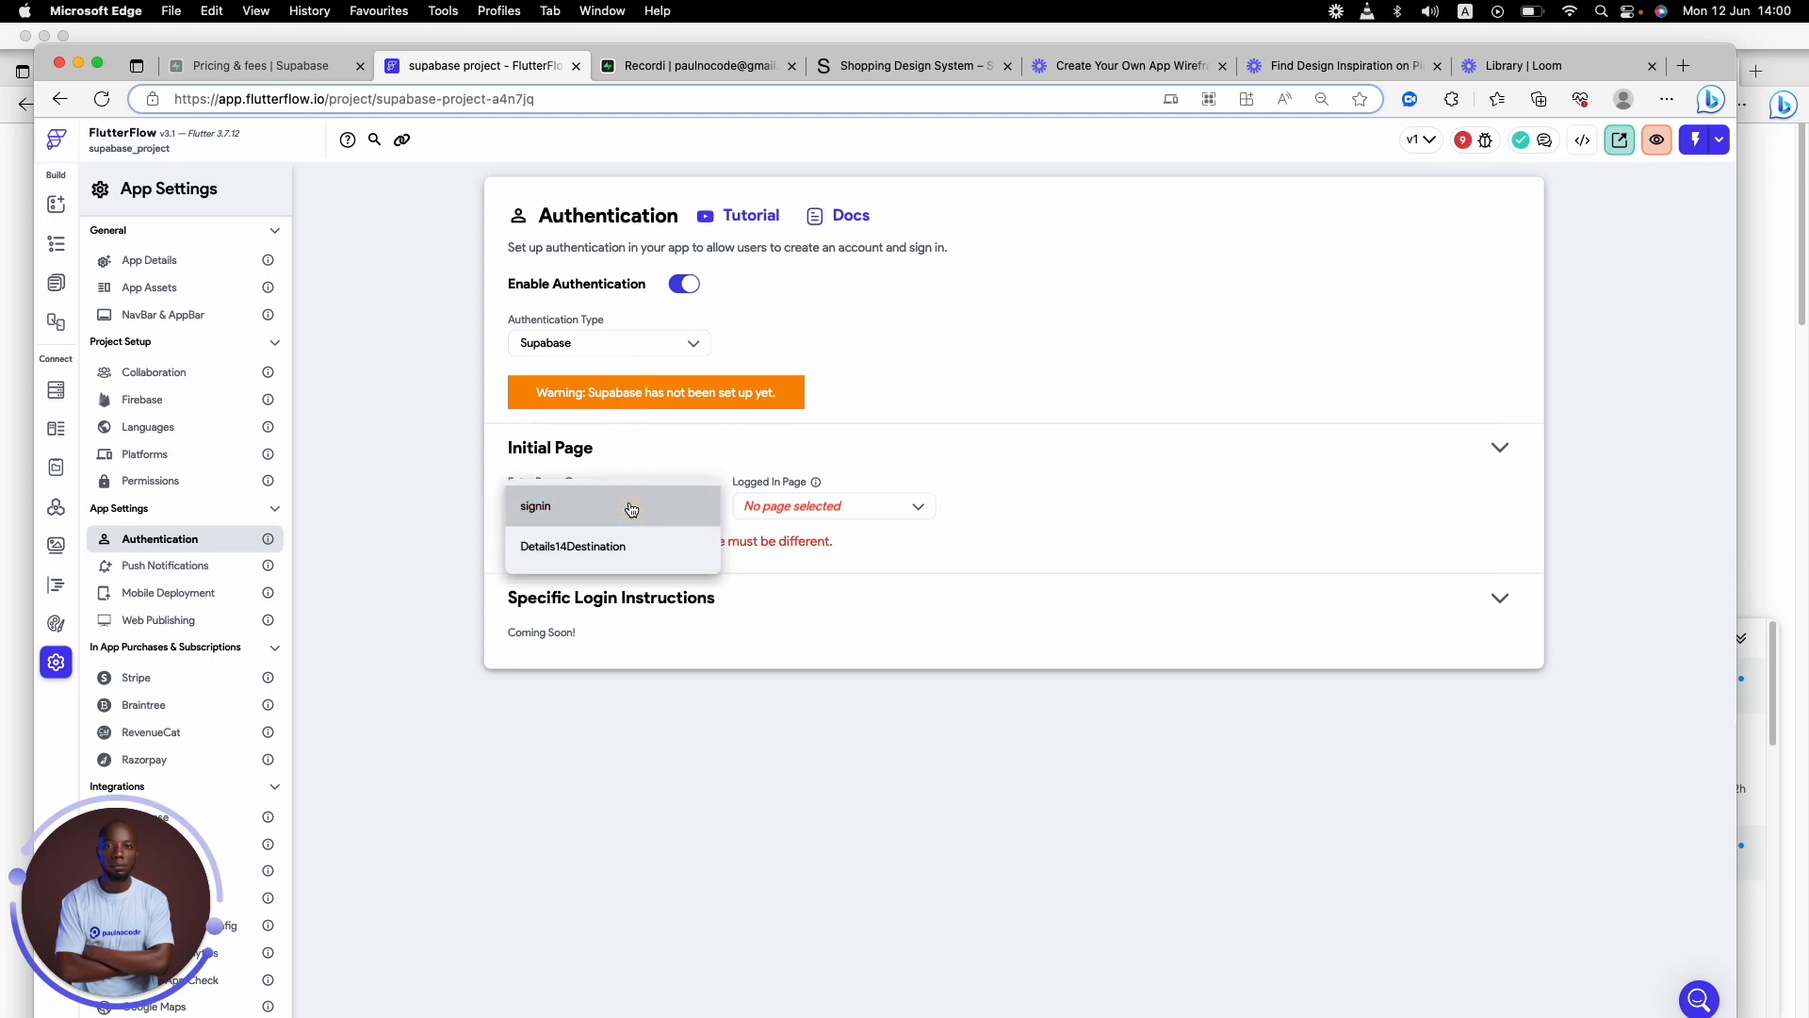
click(594, 510)
click(834, 507)
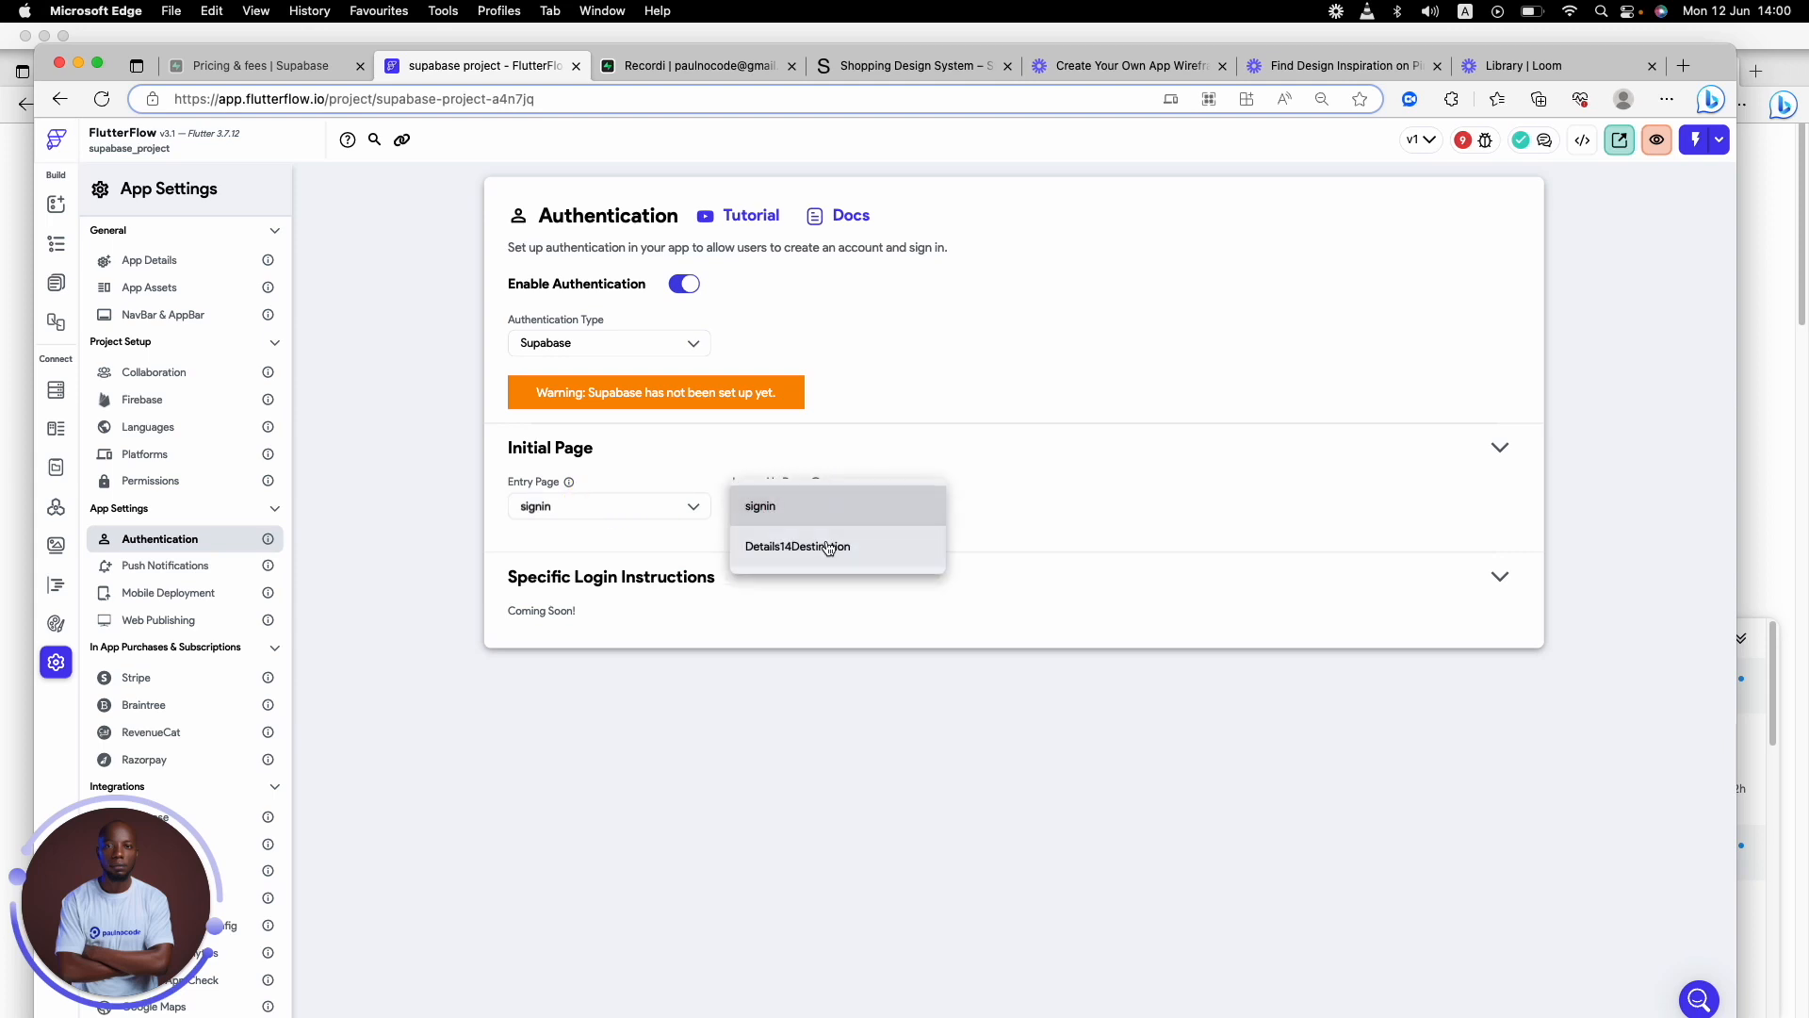
click(831, 546)
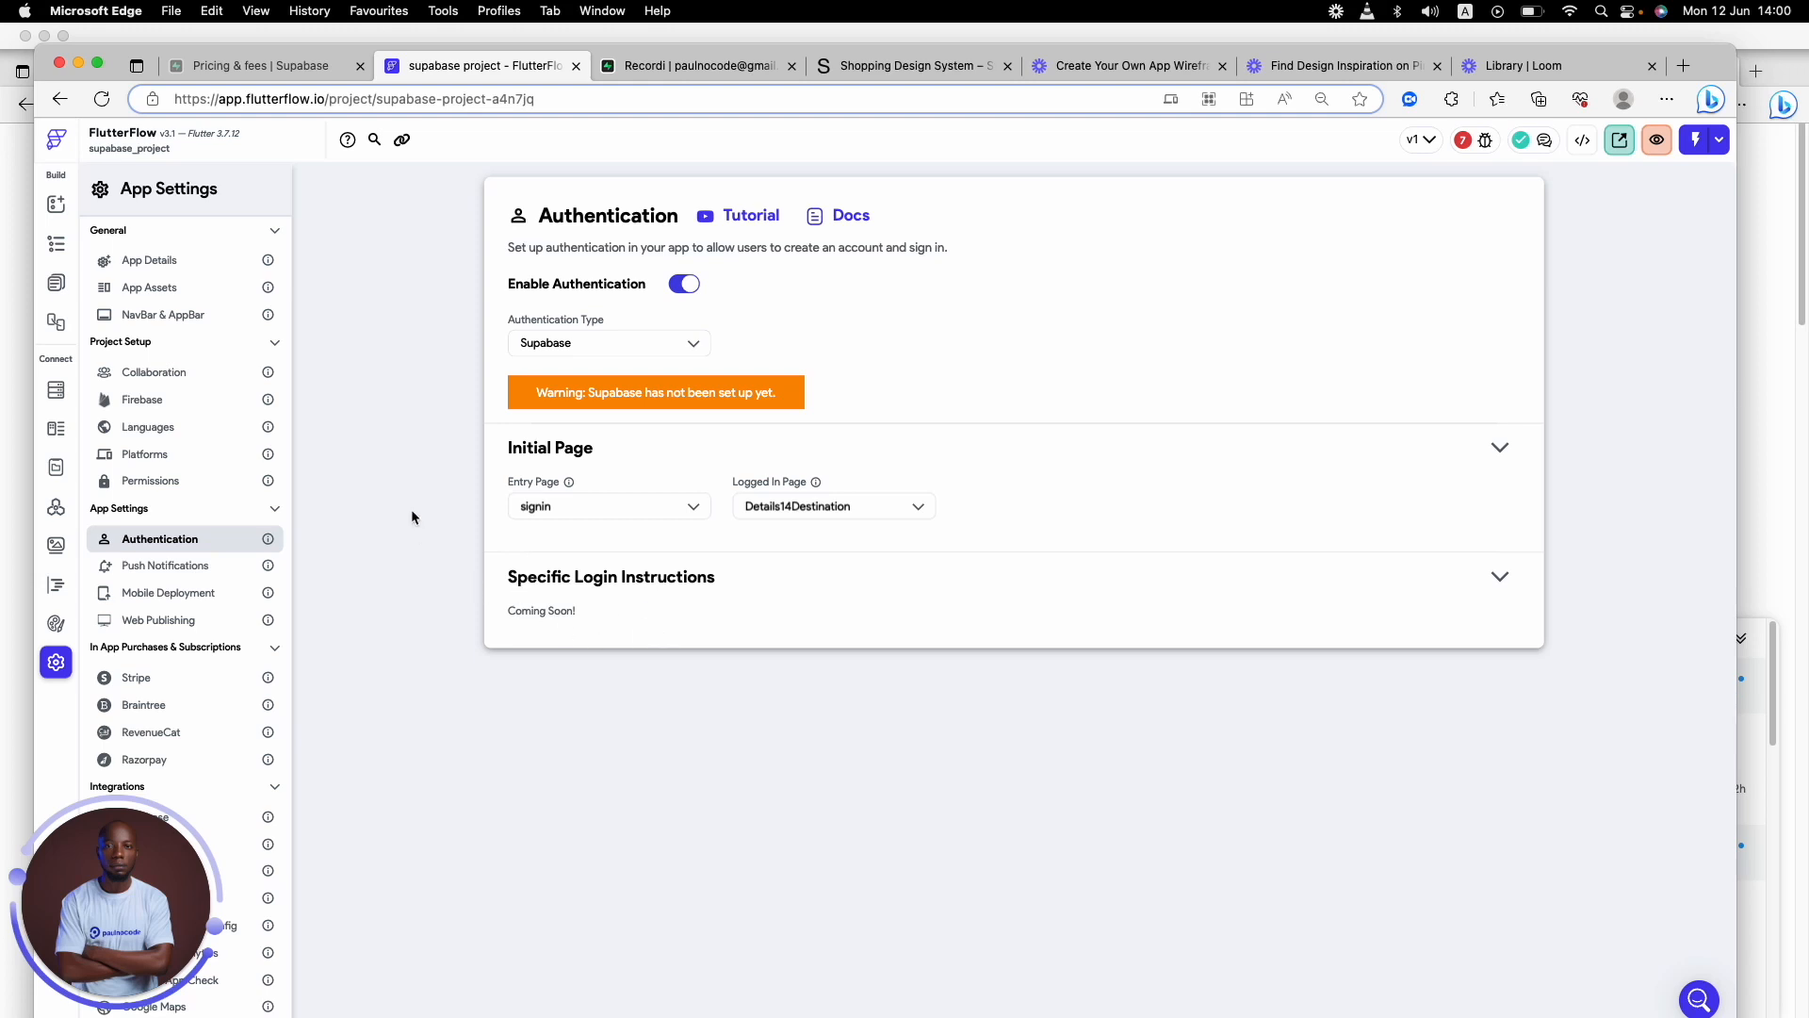
scroll(239, 634, down, 2)
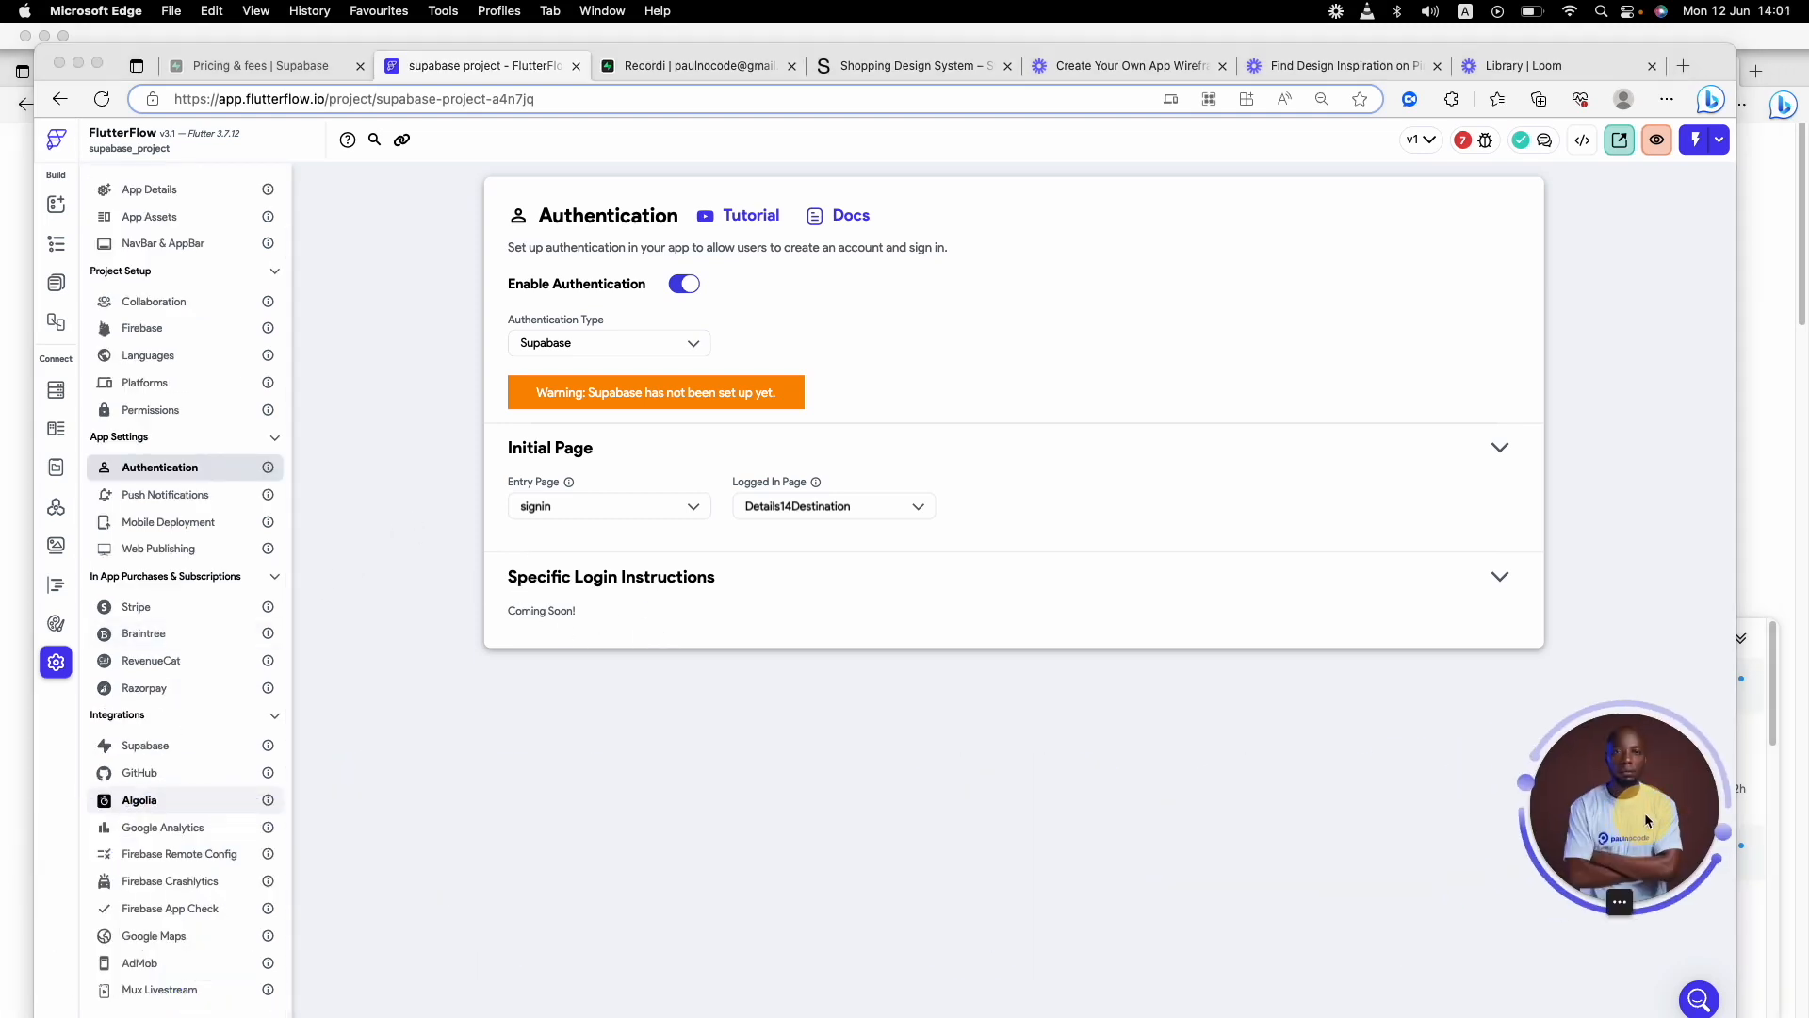
drag(1649, 819, 1652, 898)
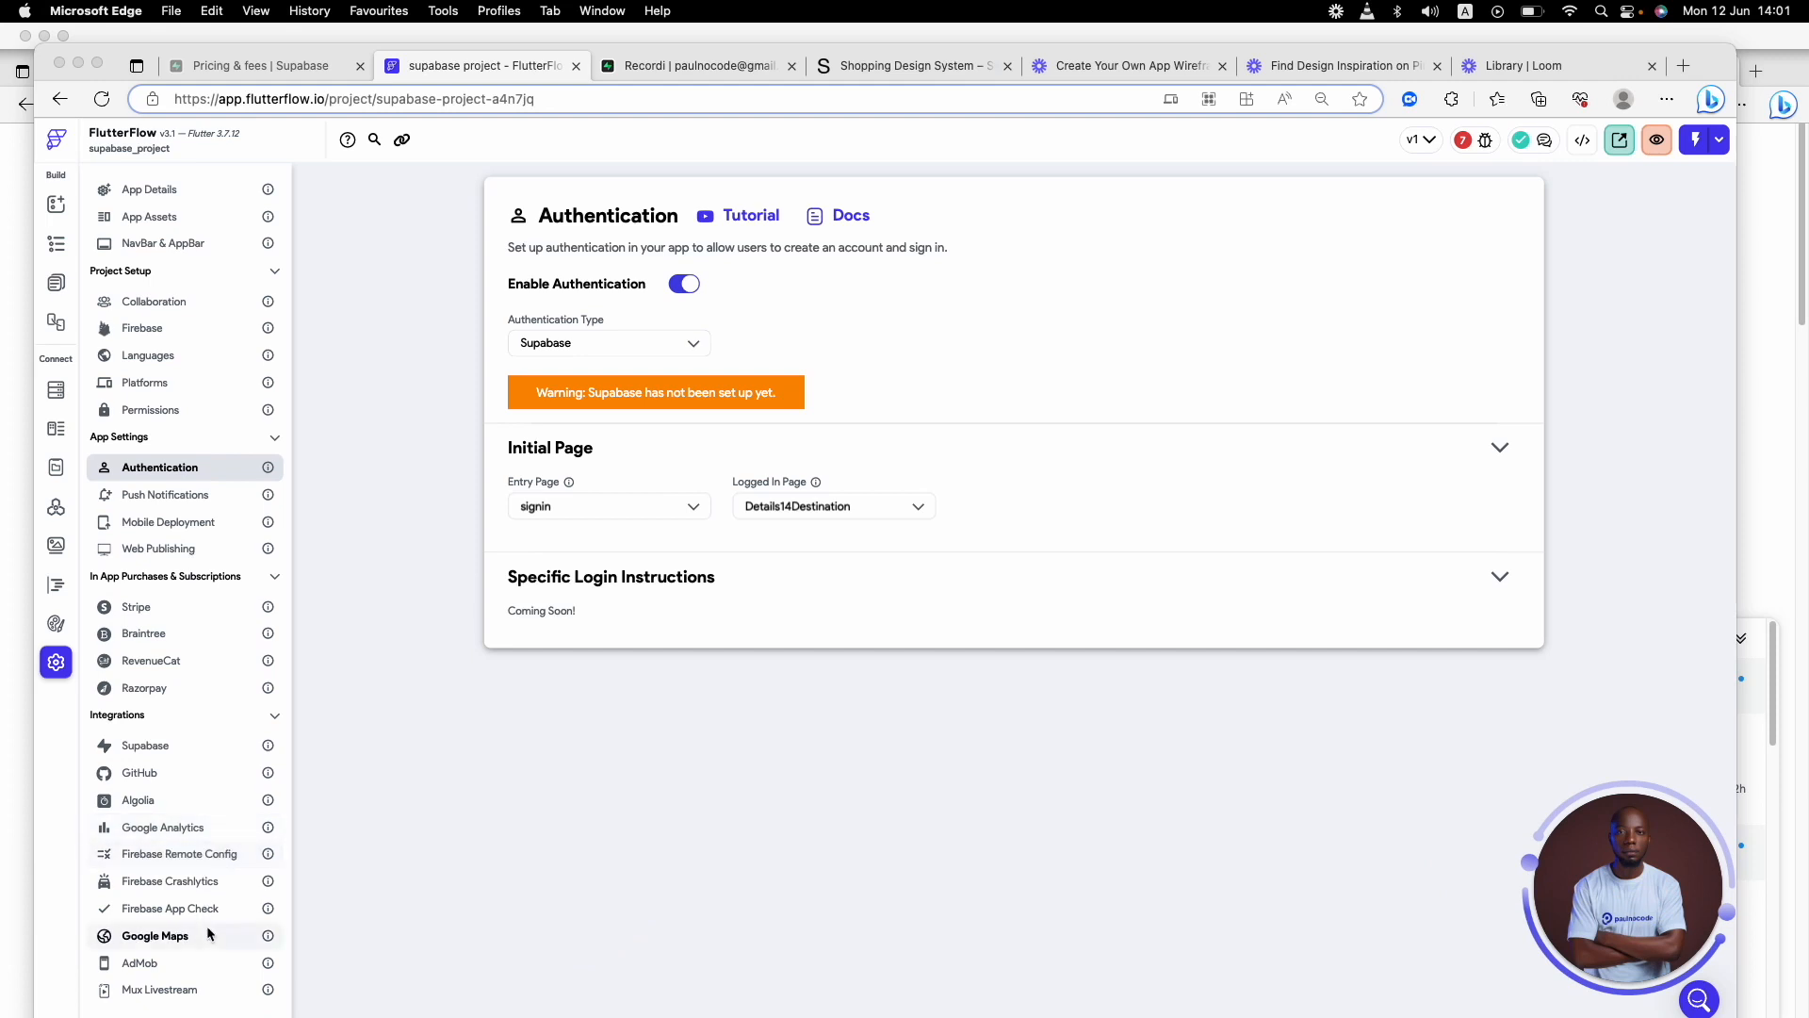
- Enable the Supabase integration and paste the Recordi project URL as the API URL
click(146, 745)
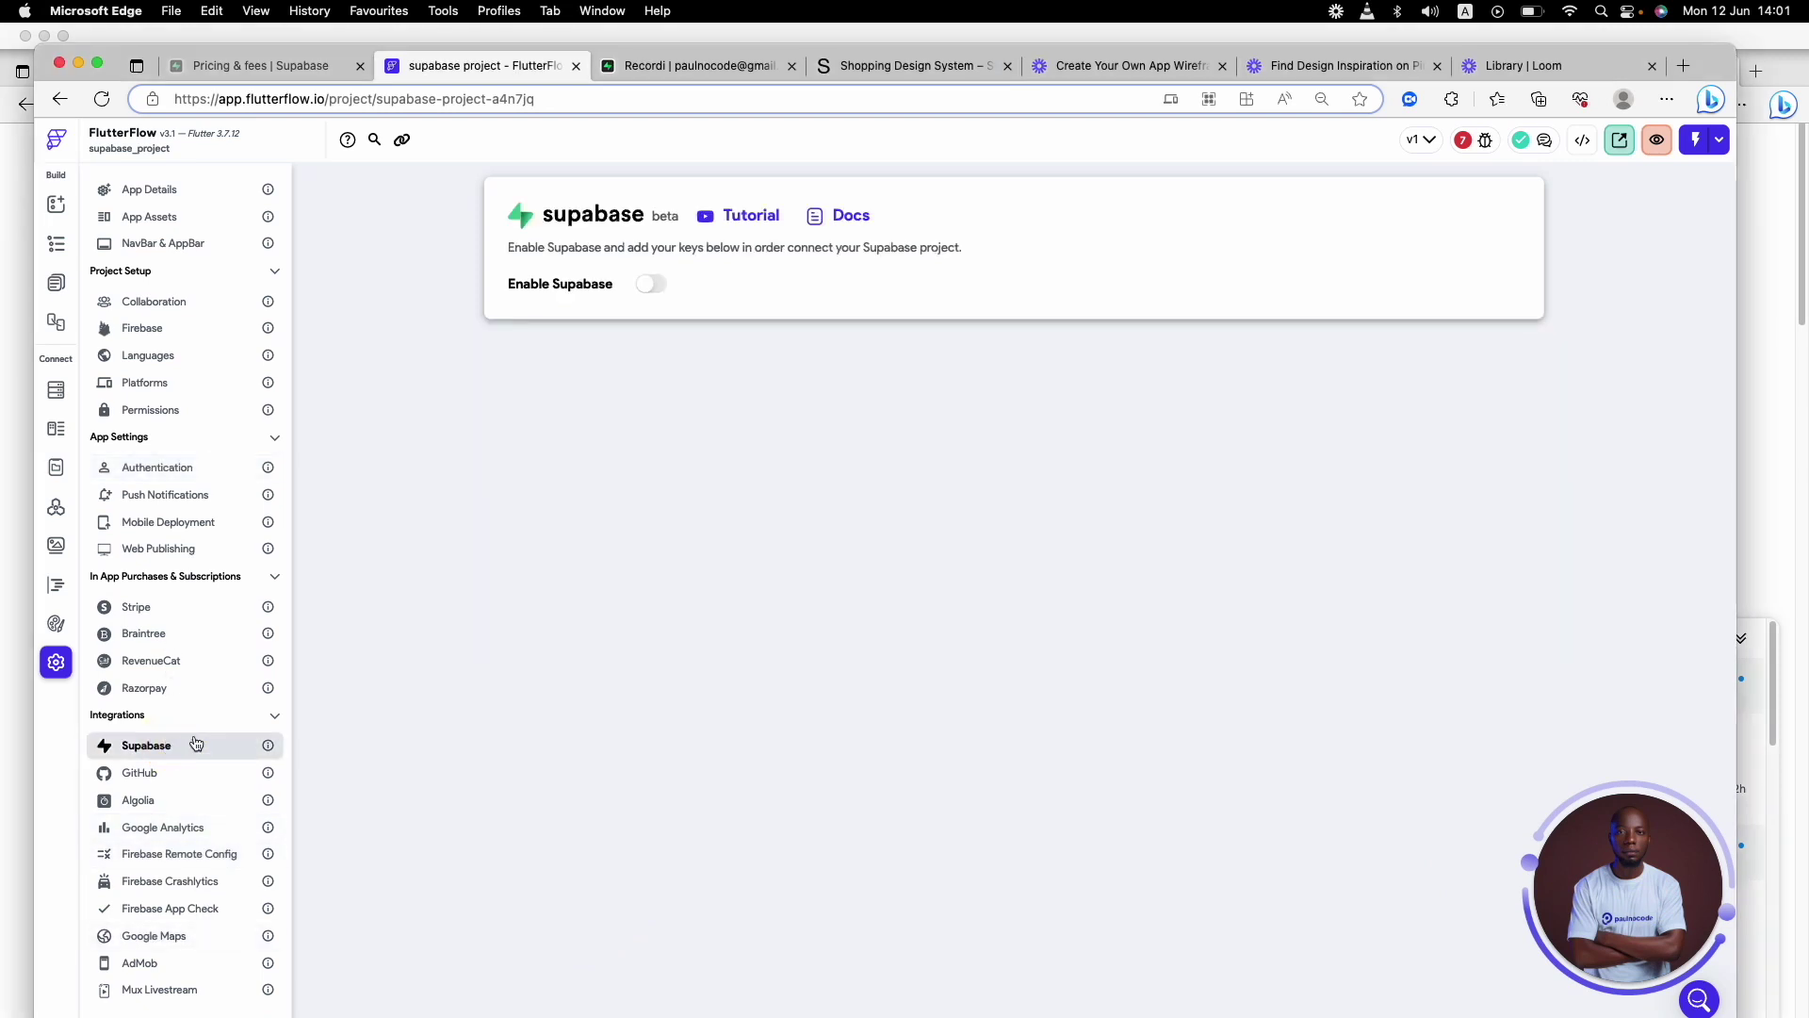
click(647, 286)
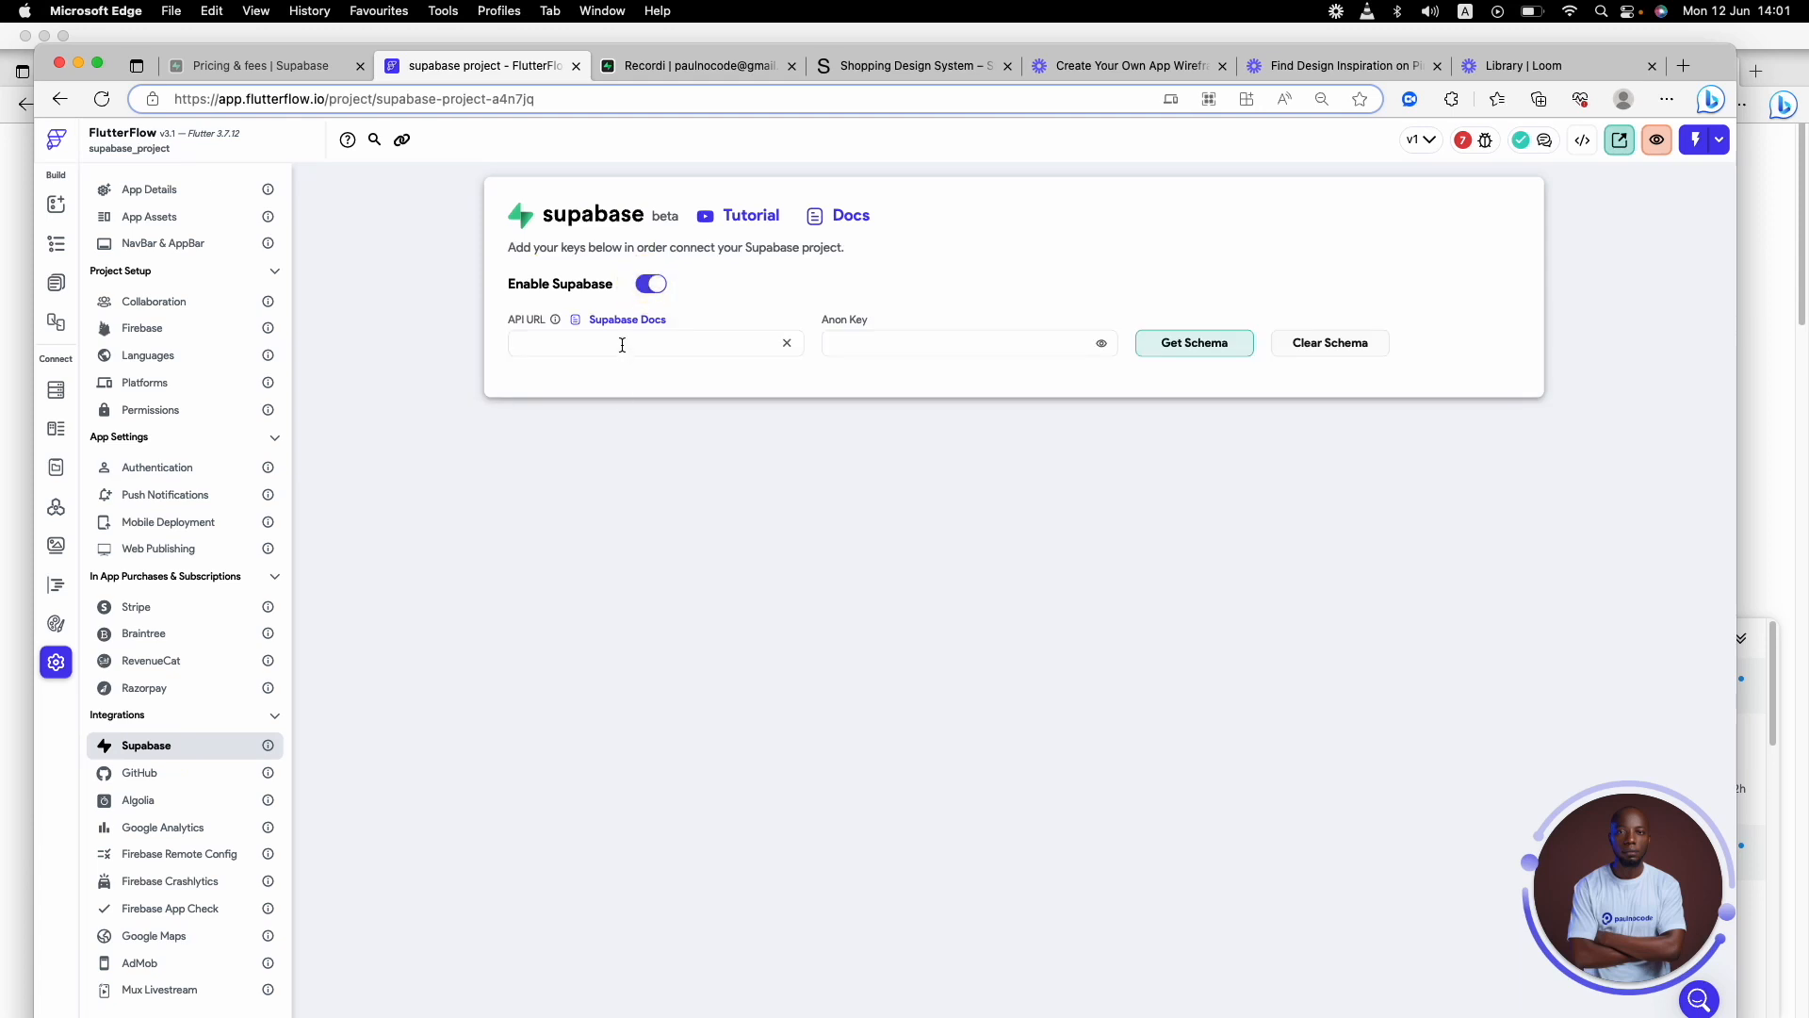
click(983, 342)
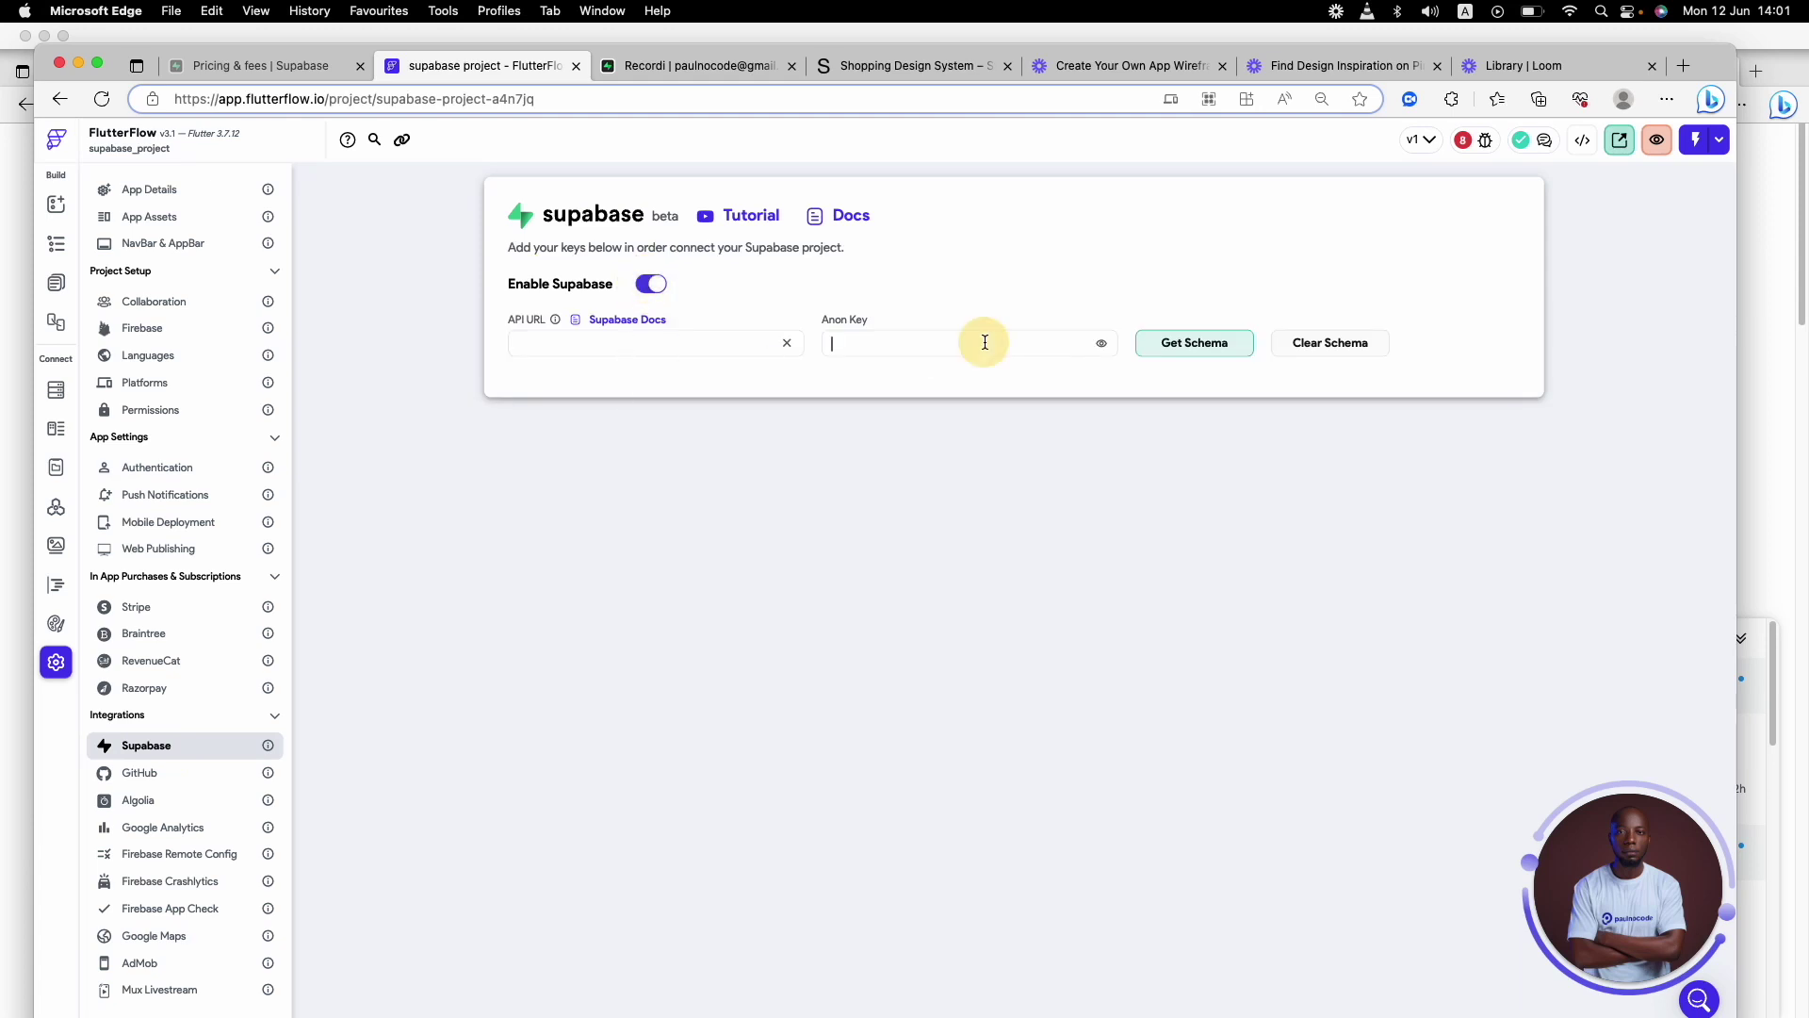
click(590, 341)
text(https://cngacfwambupfkfrpexy.supabase.co)
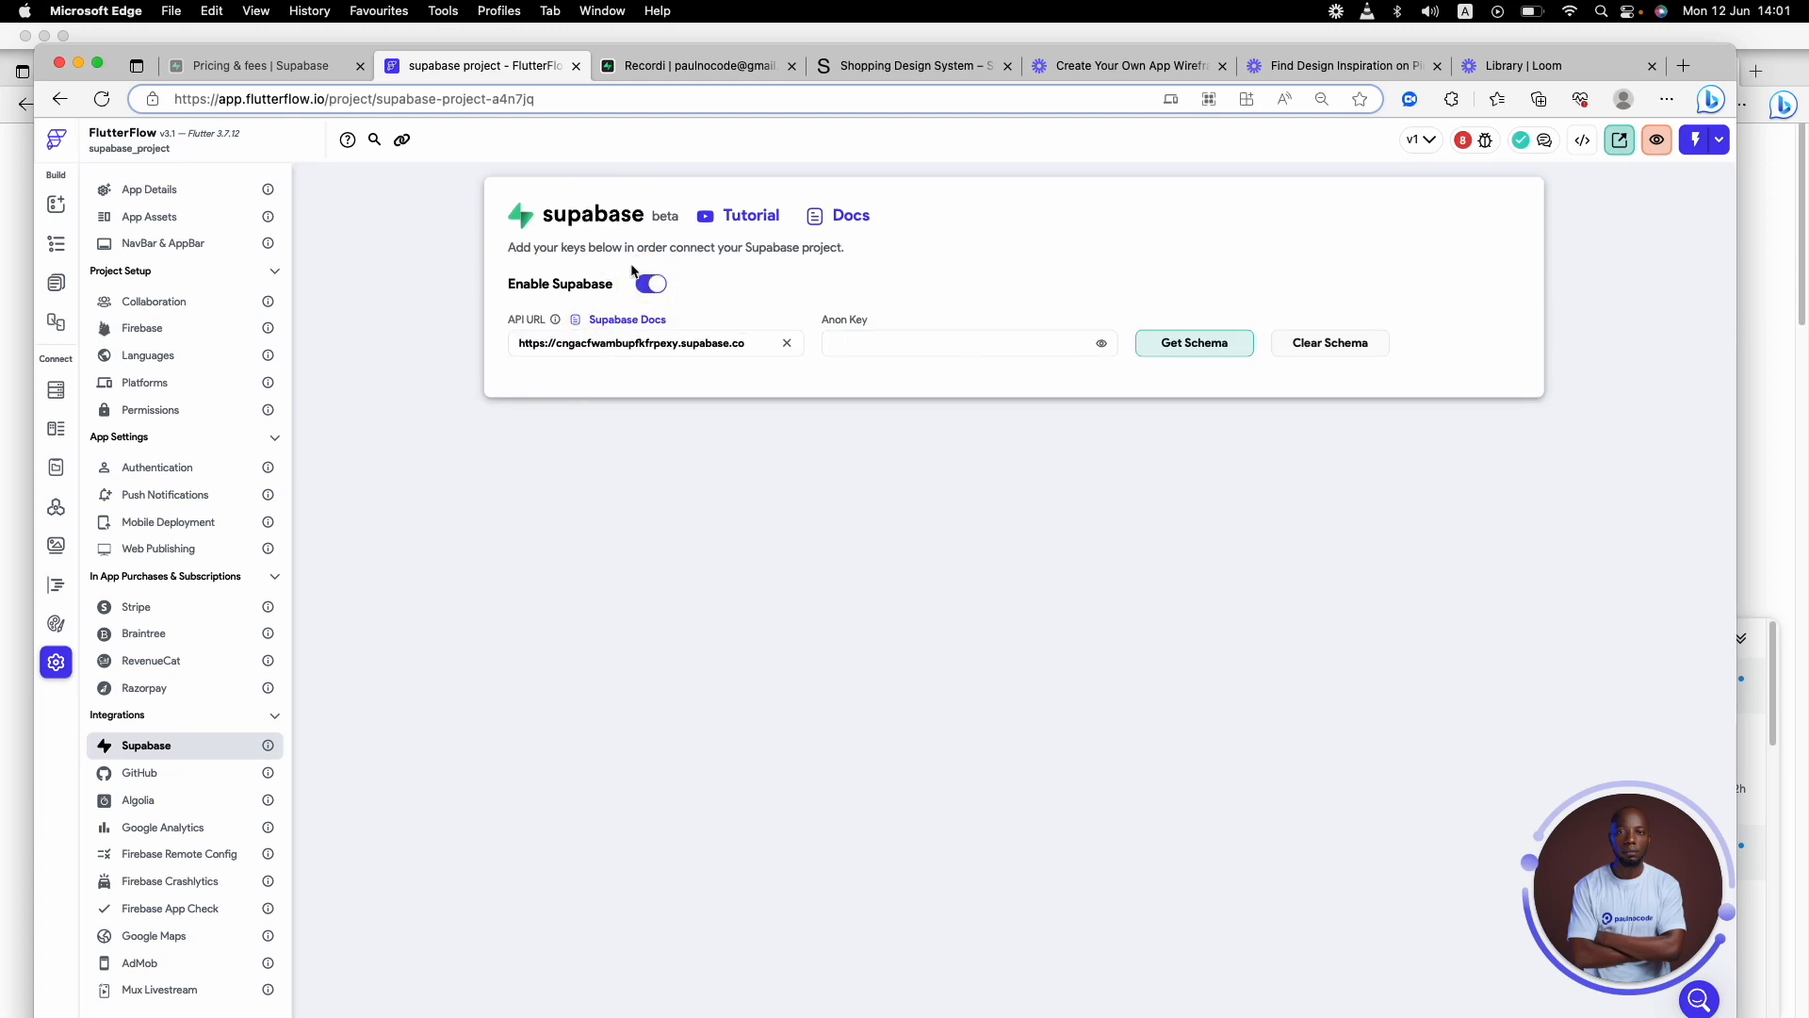
- Copy the anon public key from Supabase and paste it into the anon key field
click(658, 72)
click(1427, 515)
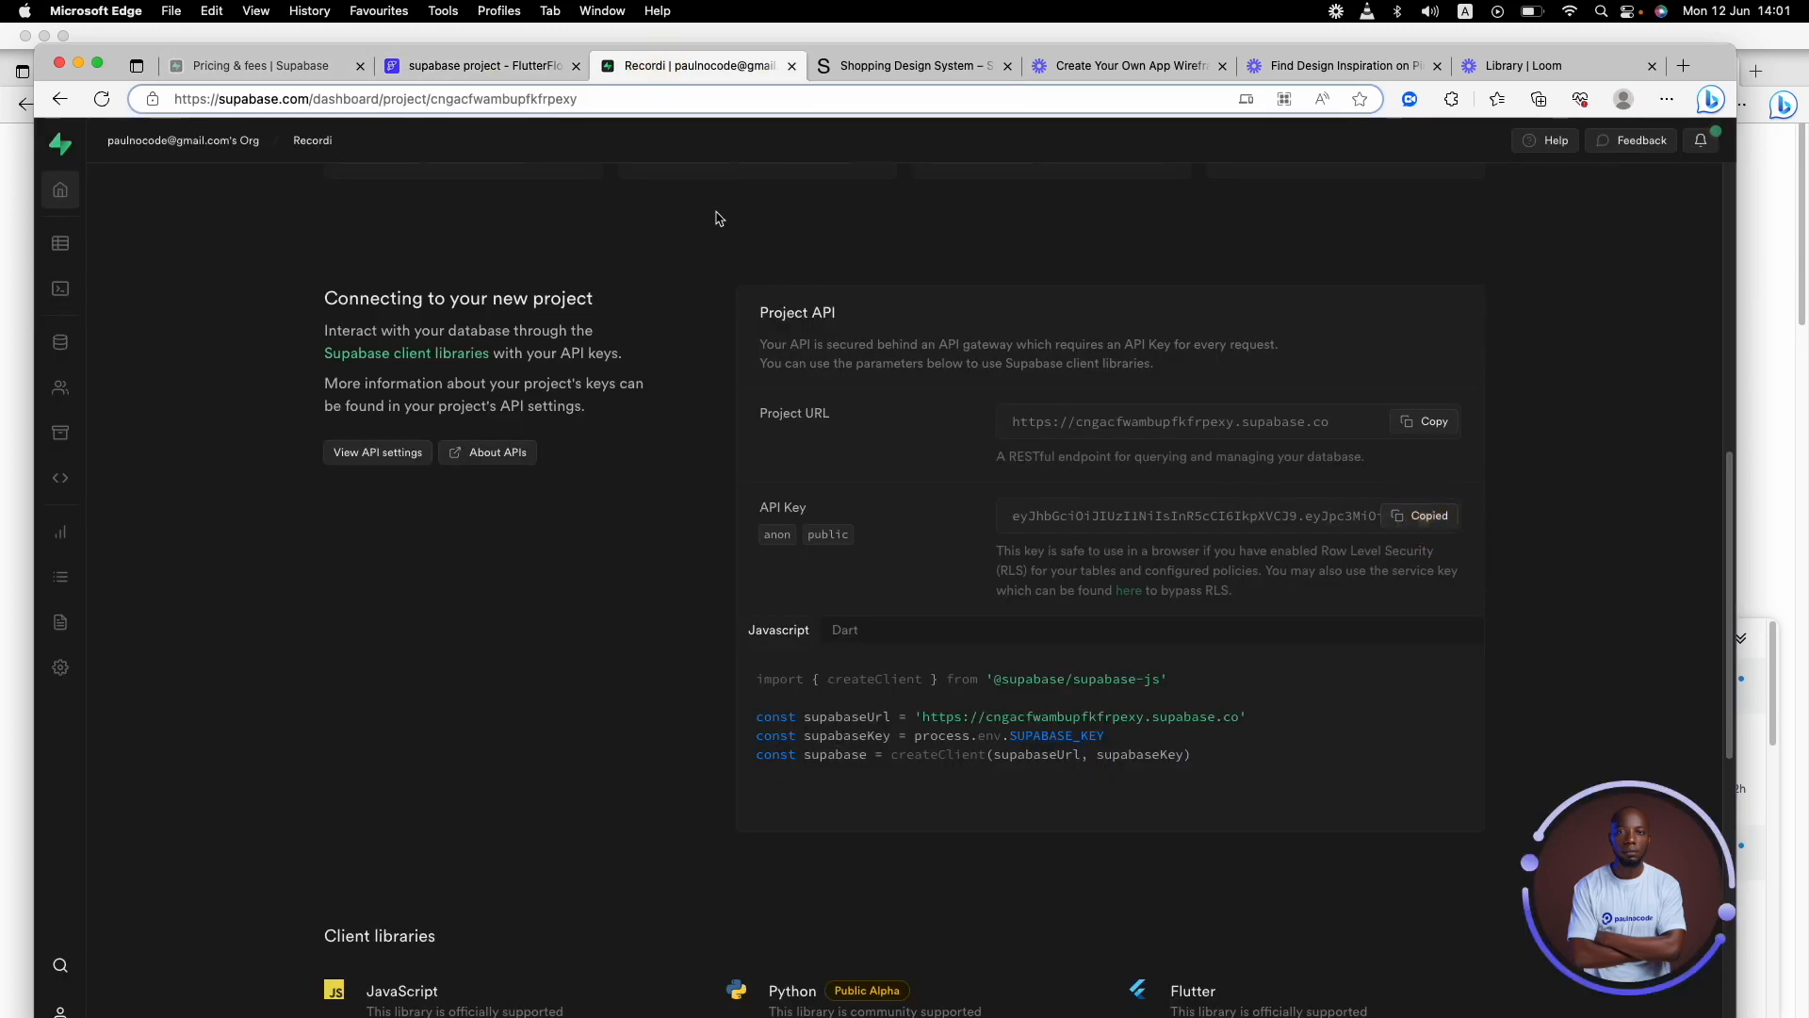
click(481, 66)
click(1021, 352)
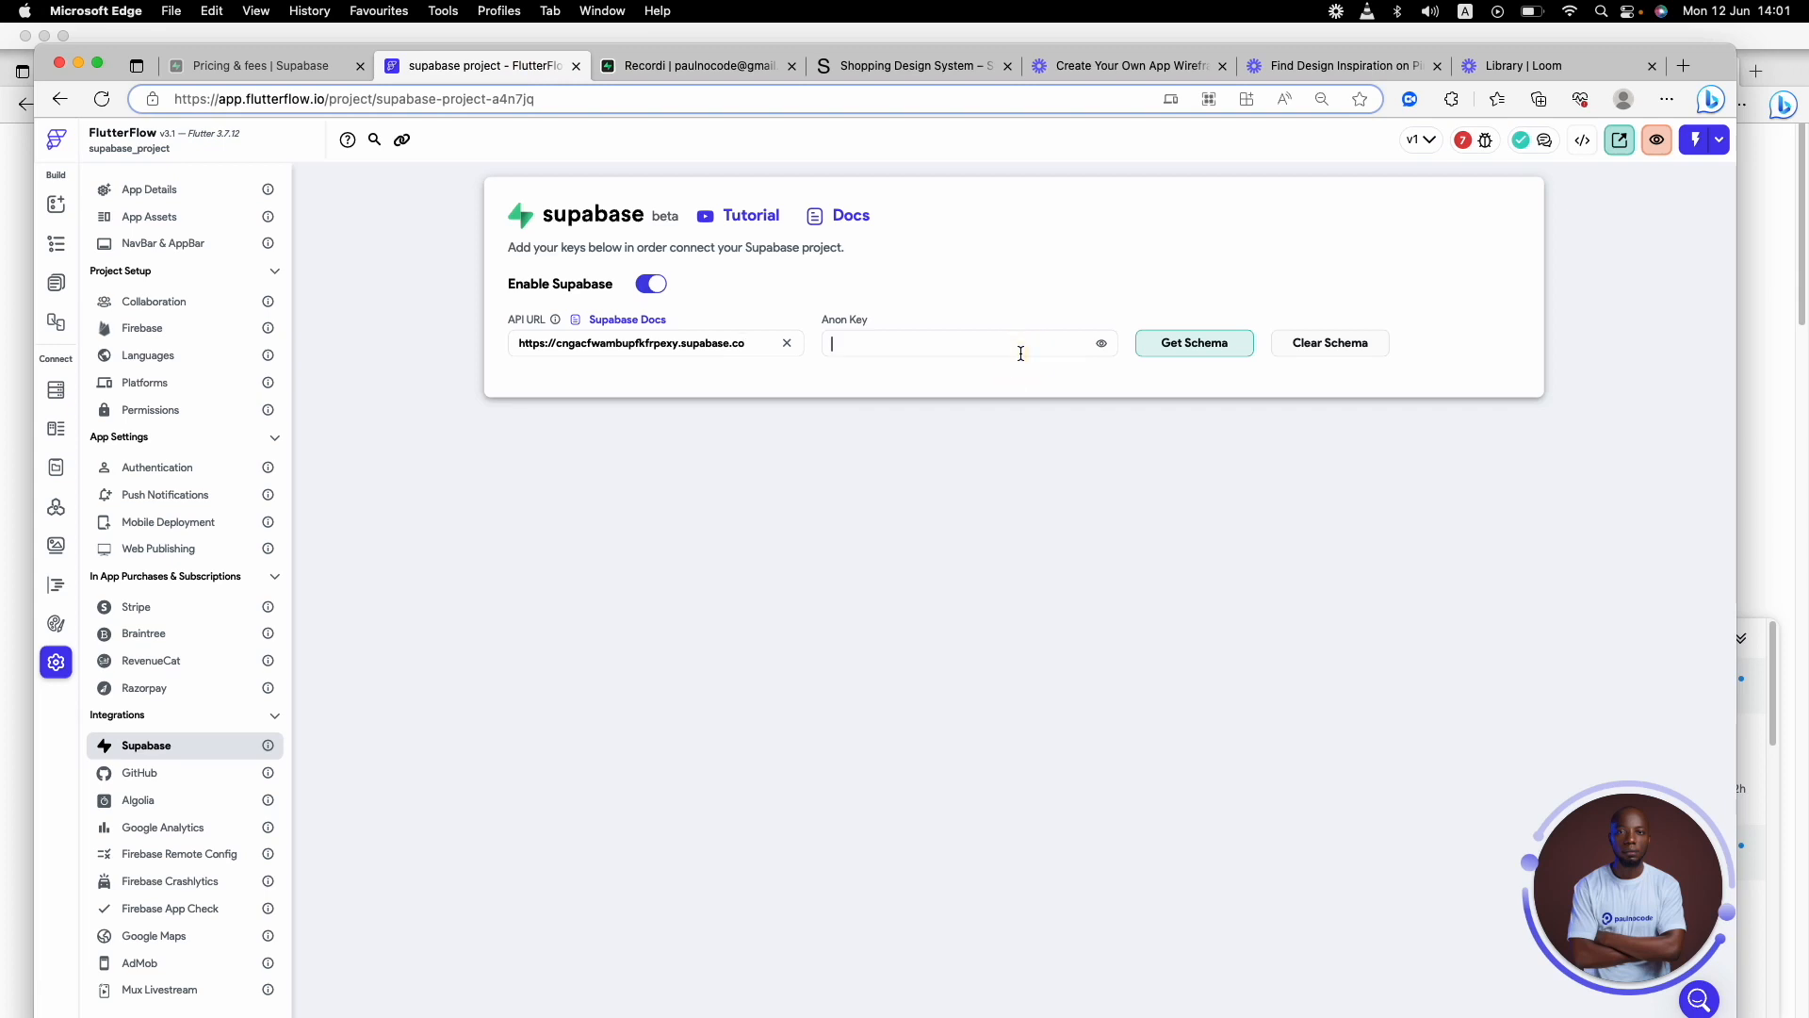
key(super+v)
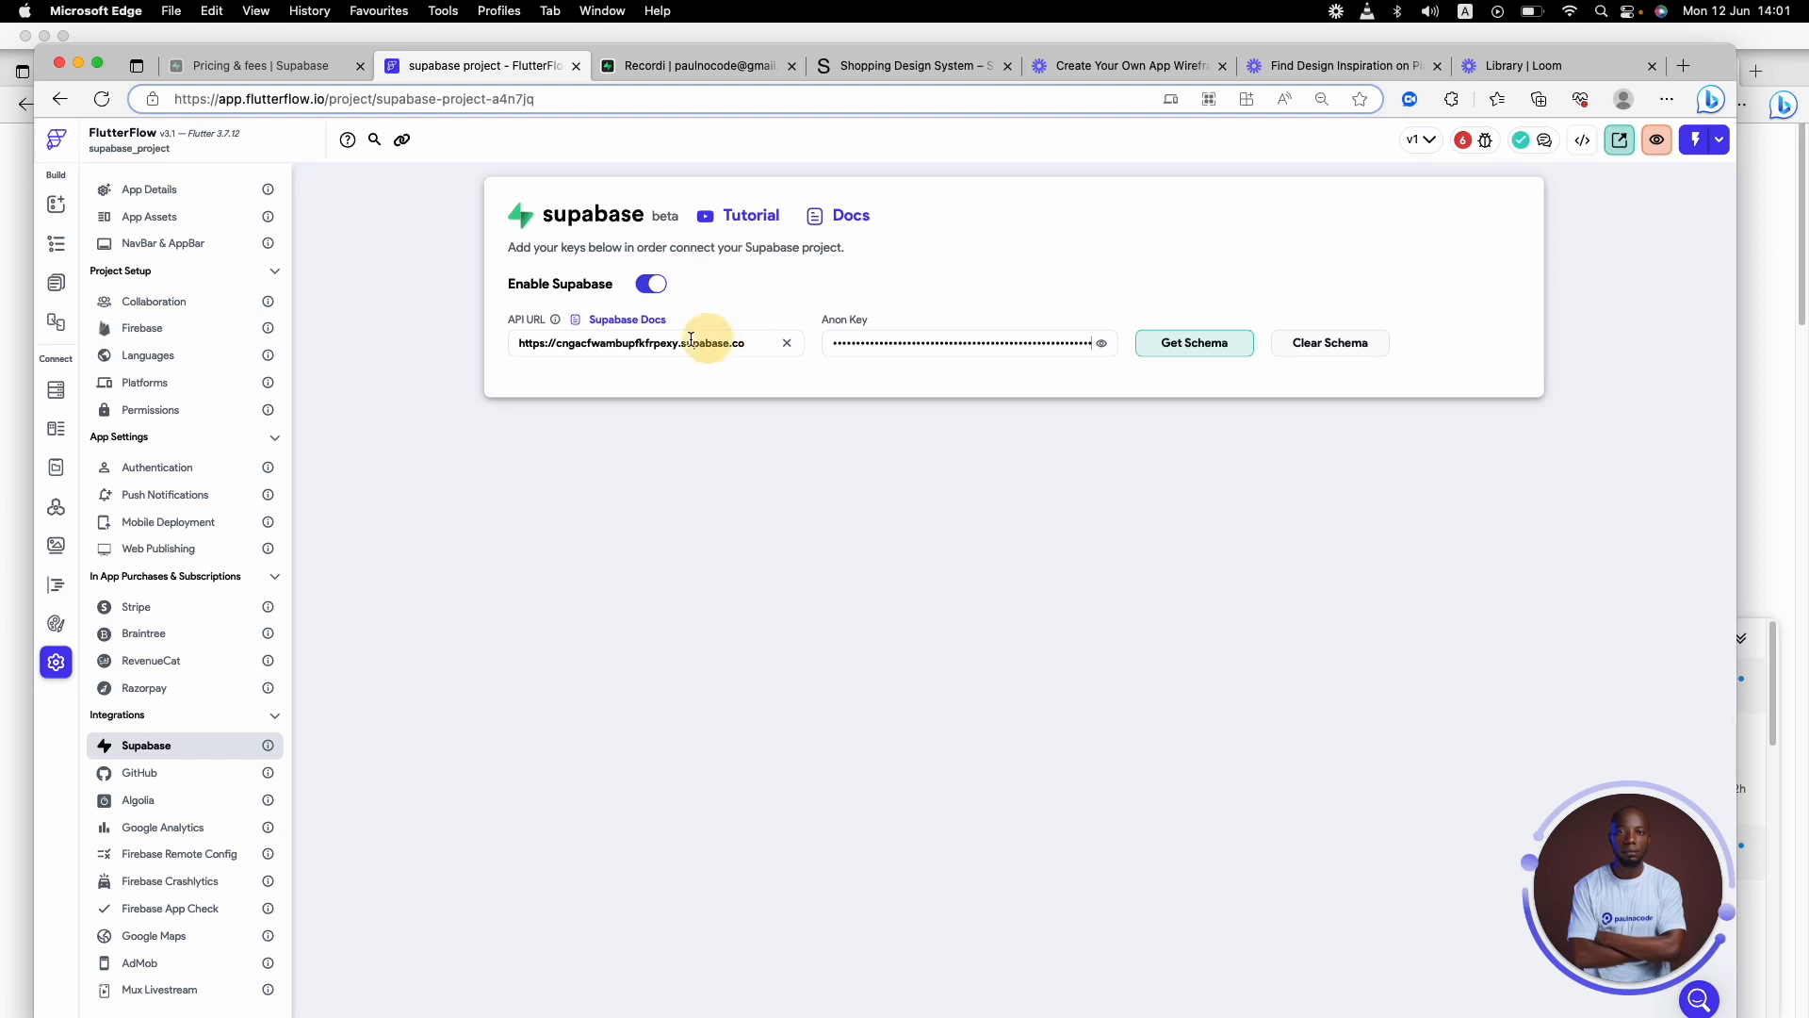
- Double-check the API URL, then run Get Schema to fetch the Supabase database schema
drag(744, 342, 514, 343)
click(867, 340)
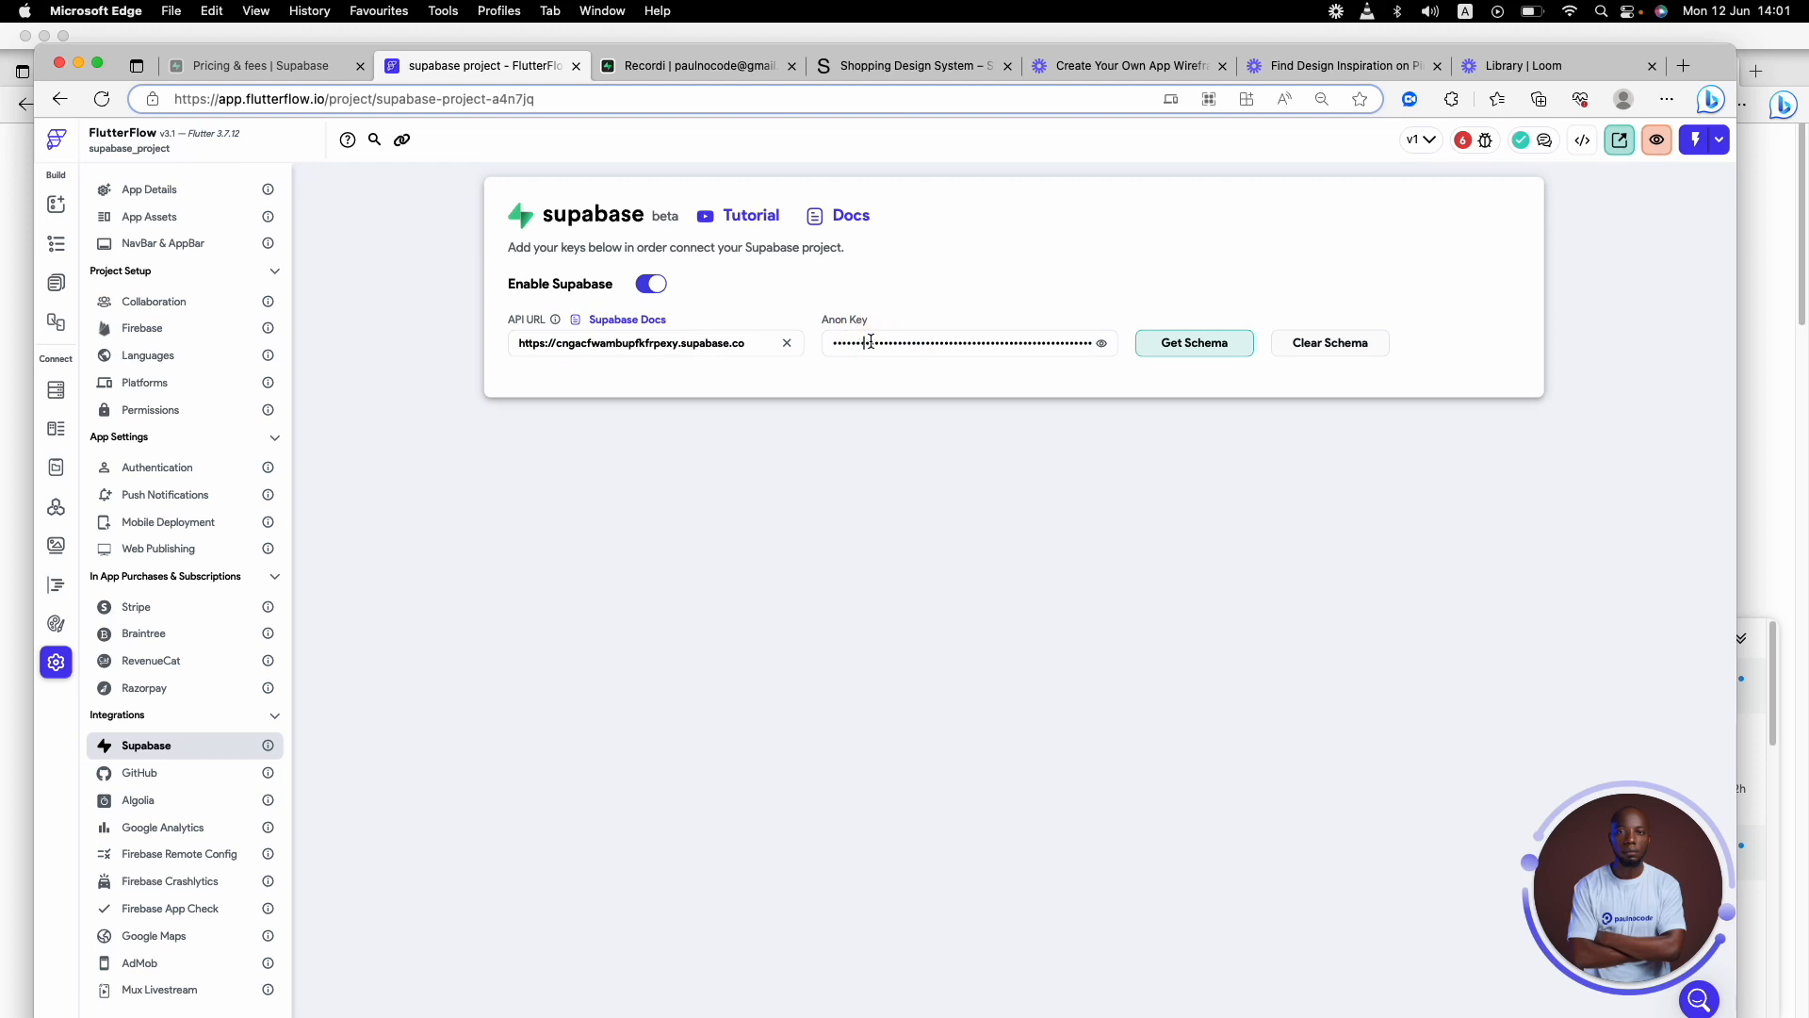
click(1221, 348)
- Retry Get Schema, review the six project errors, then switch to the Supabase Recordi tab
click(1194, 342)
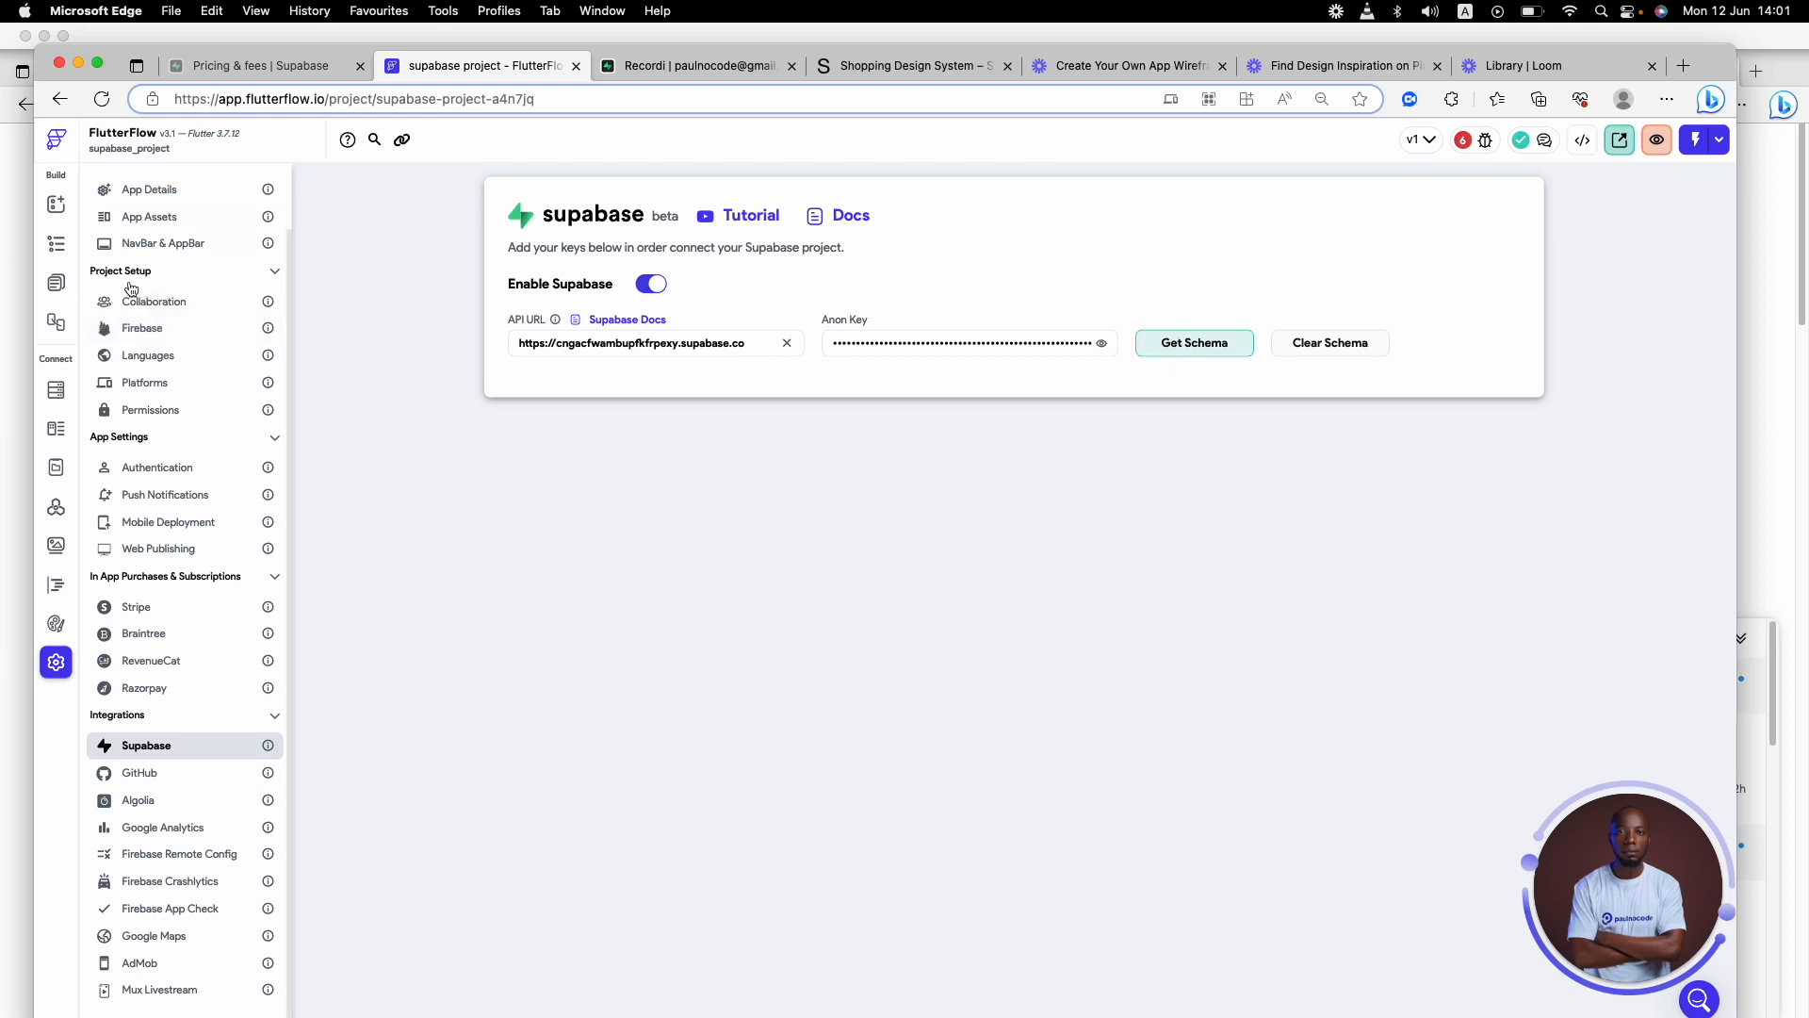
click(1473, 140)
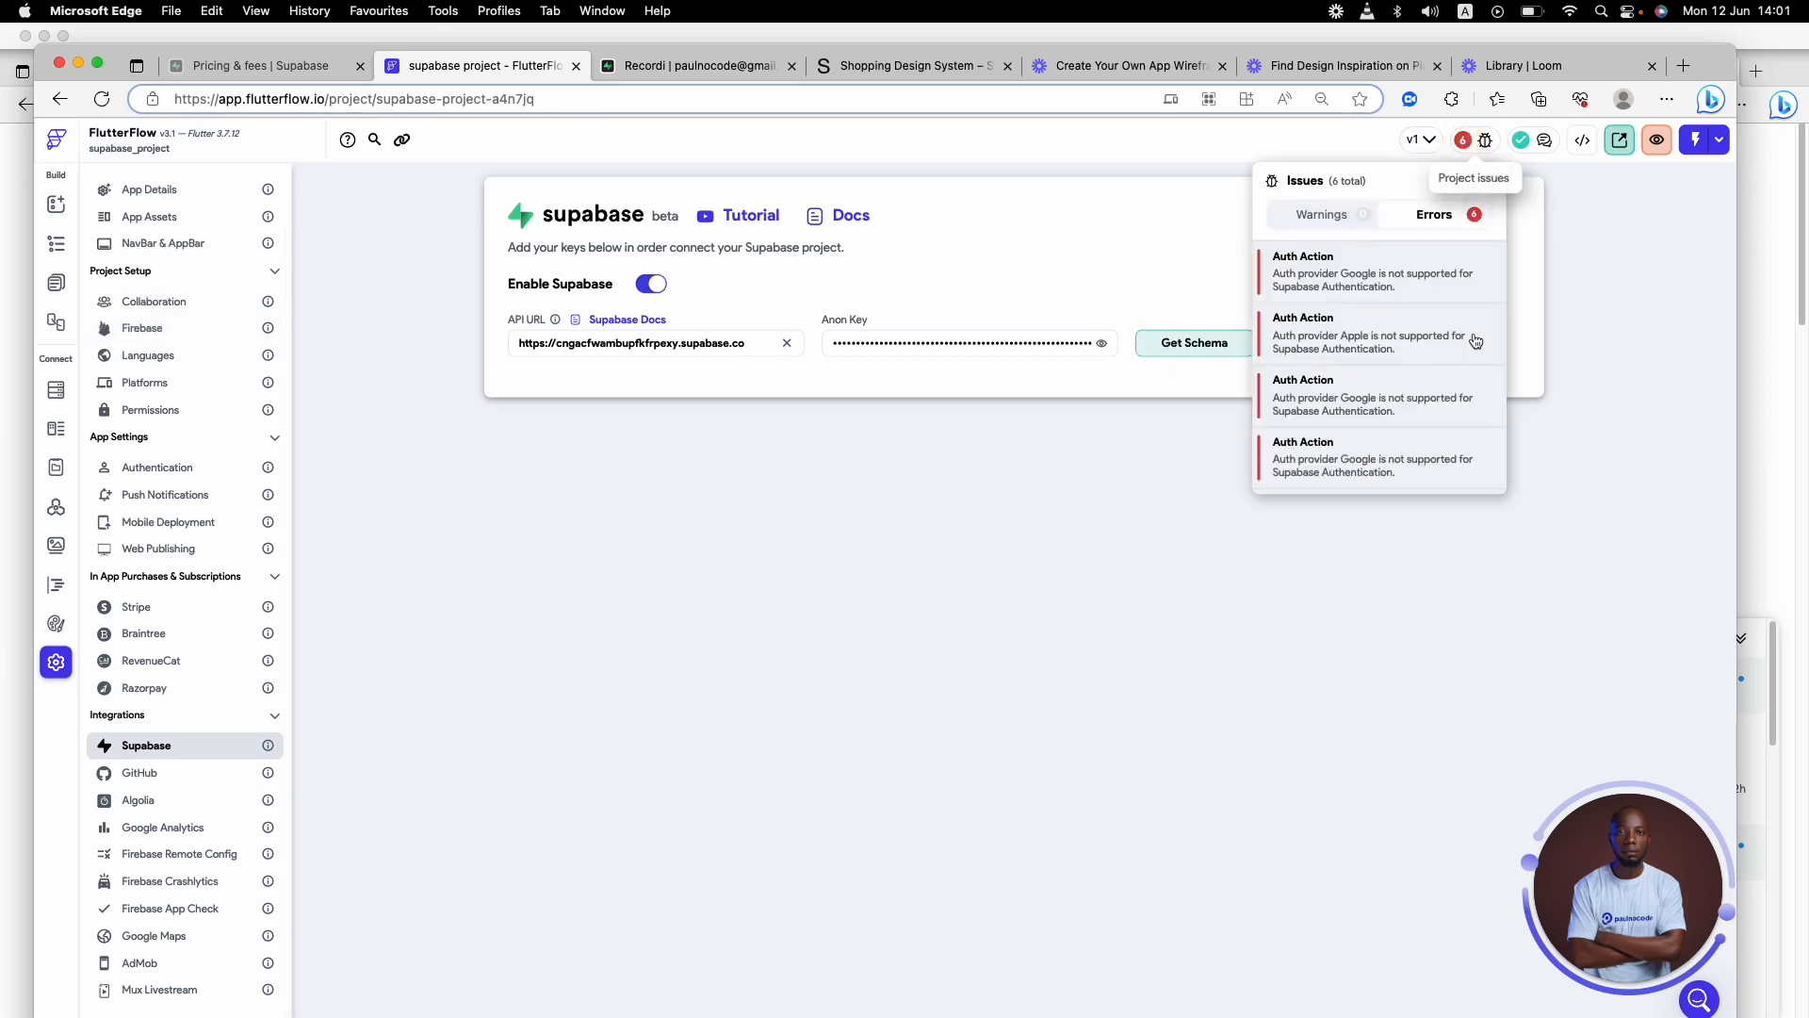
scroll(1378, 351, down, 2)
scroll(1378, 352, up, 1)
scroll(1379, 353, down, 1)
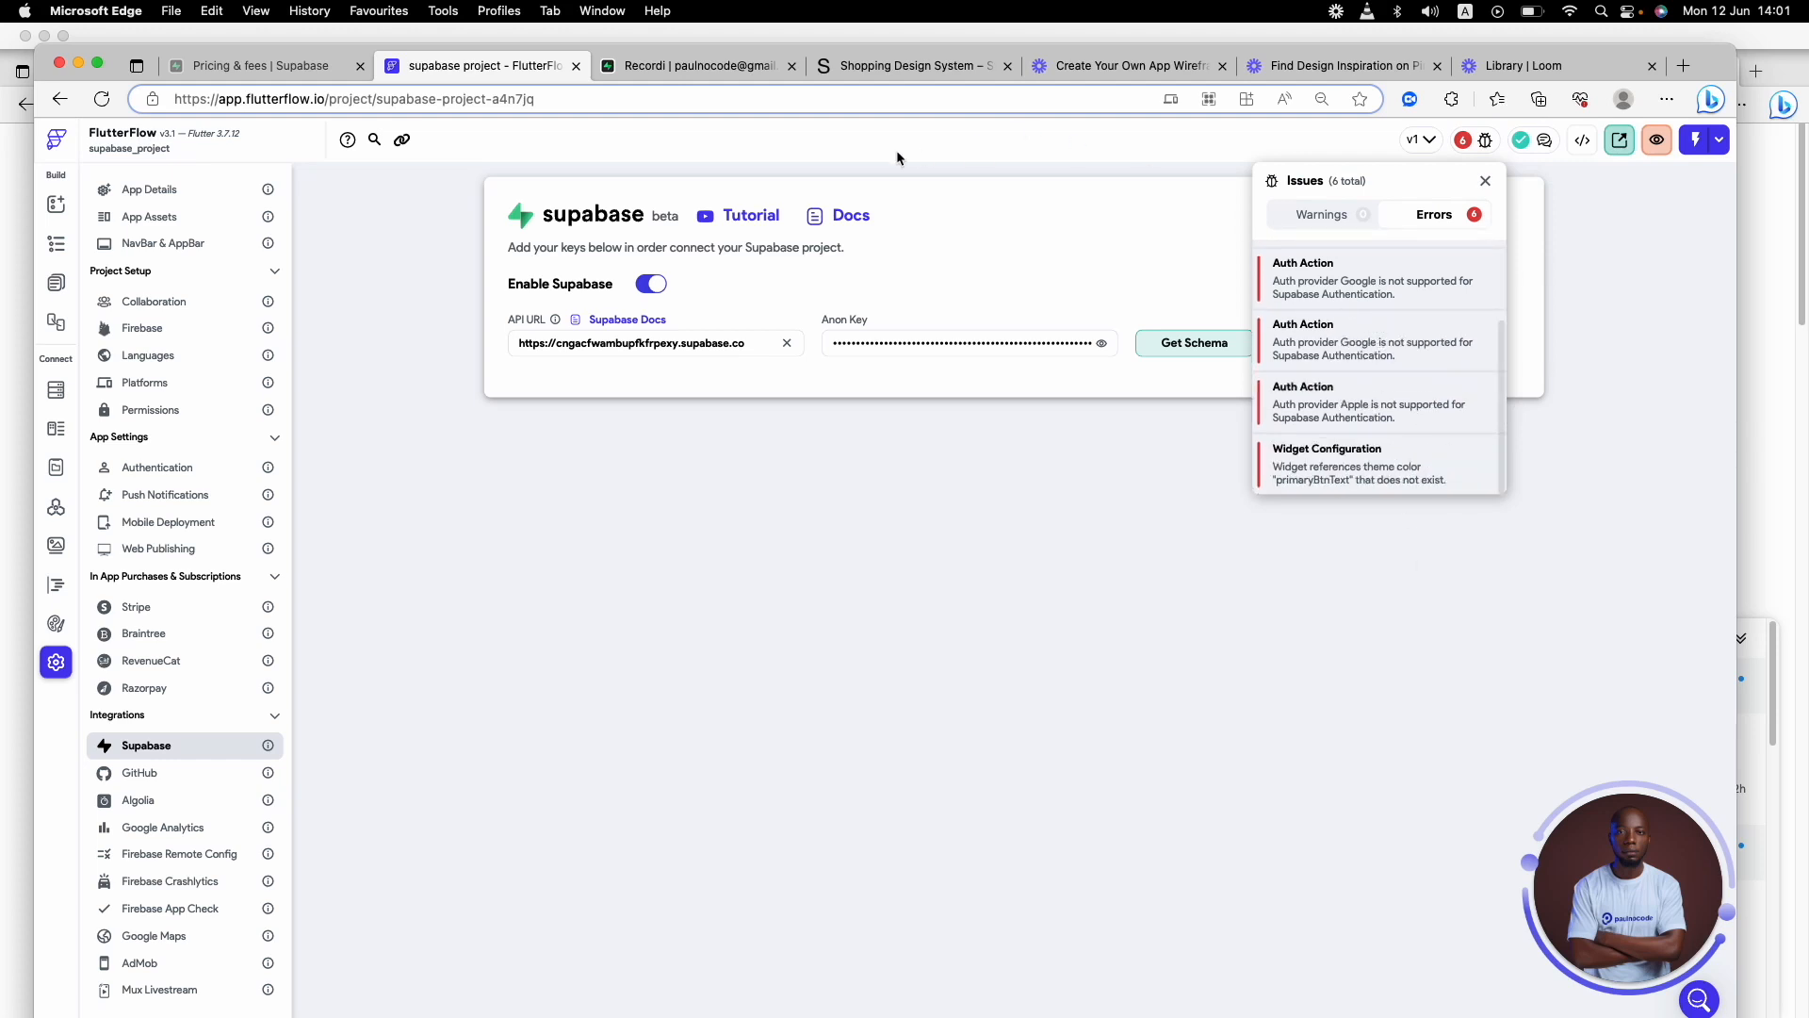
click(700, 65)
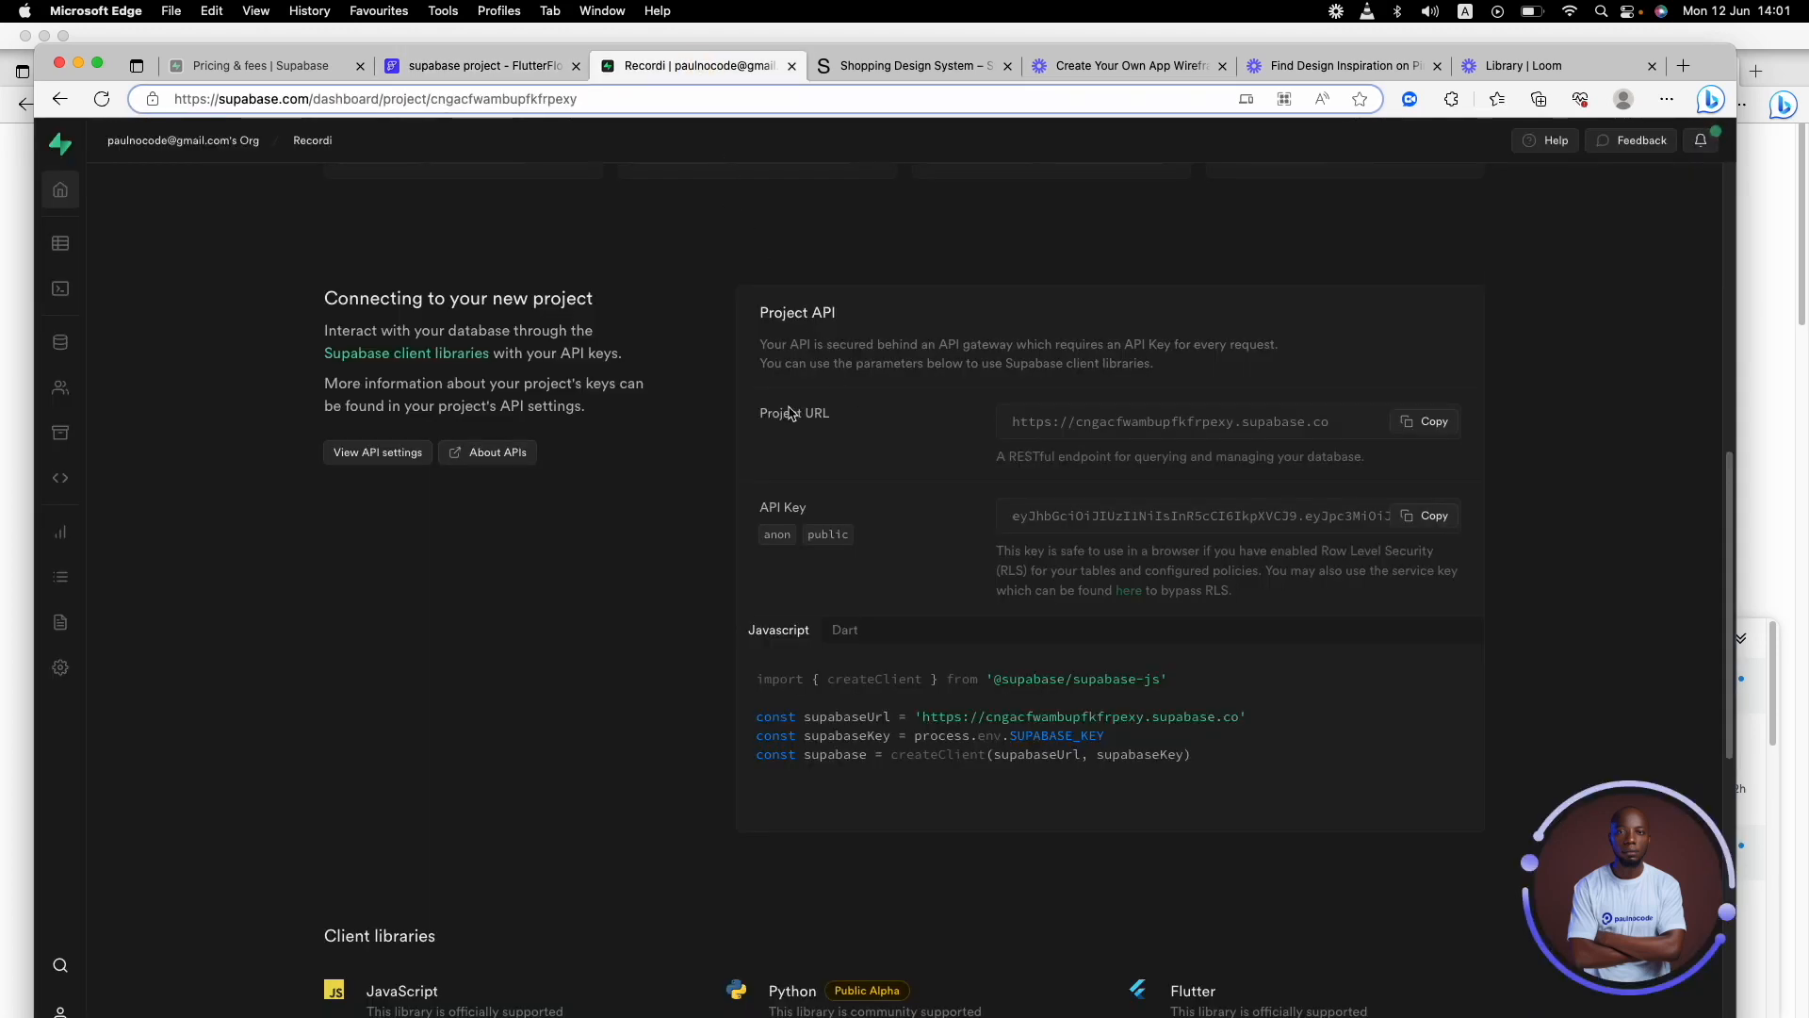
- Open the Recordi Authentication users page and look over the empty Users table columns
click(61, 190)
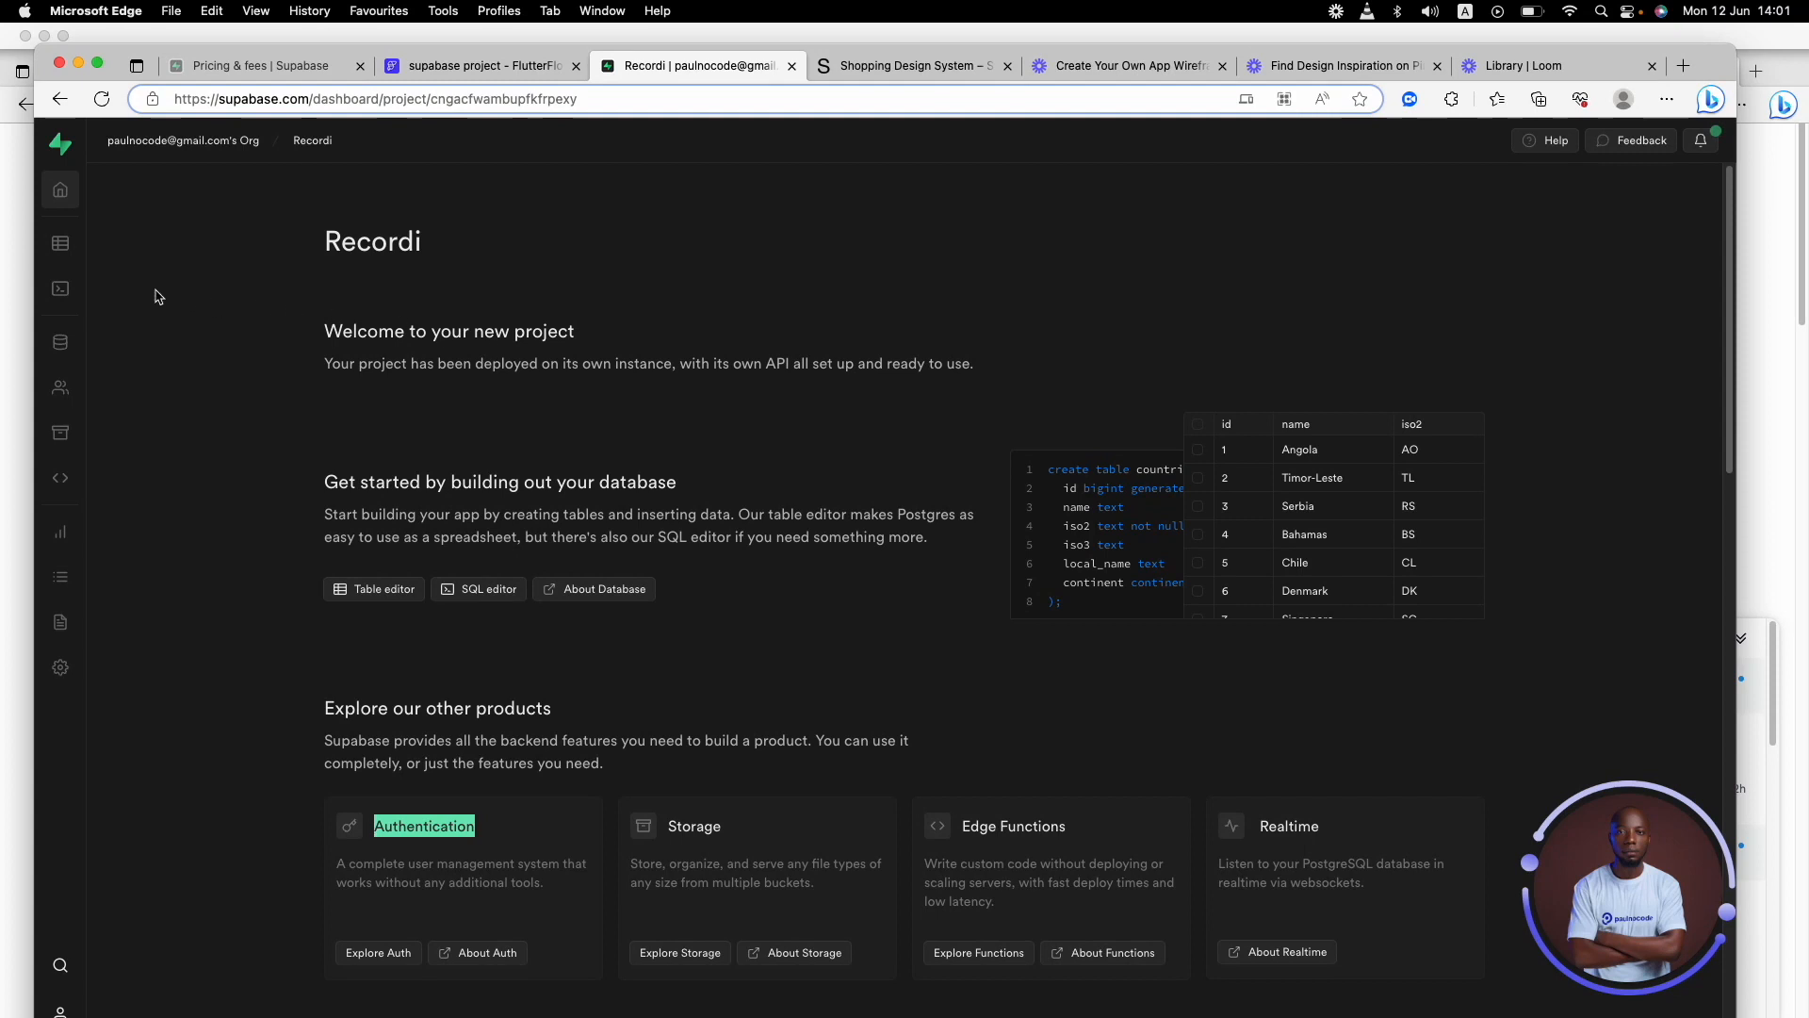
scroll(566, 566, down, 3)
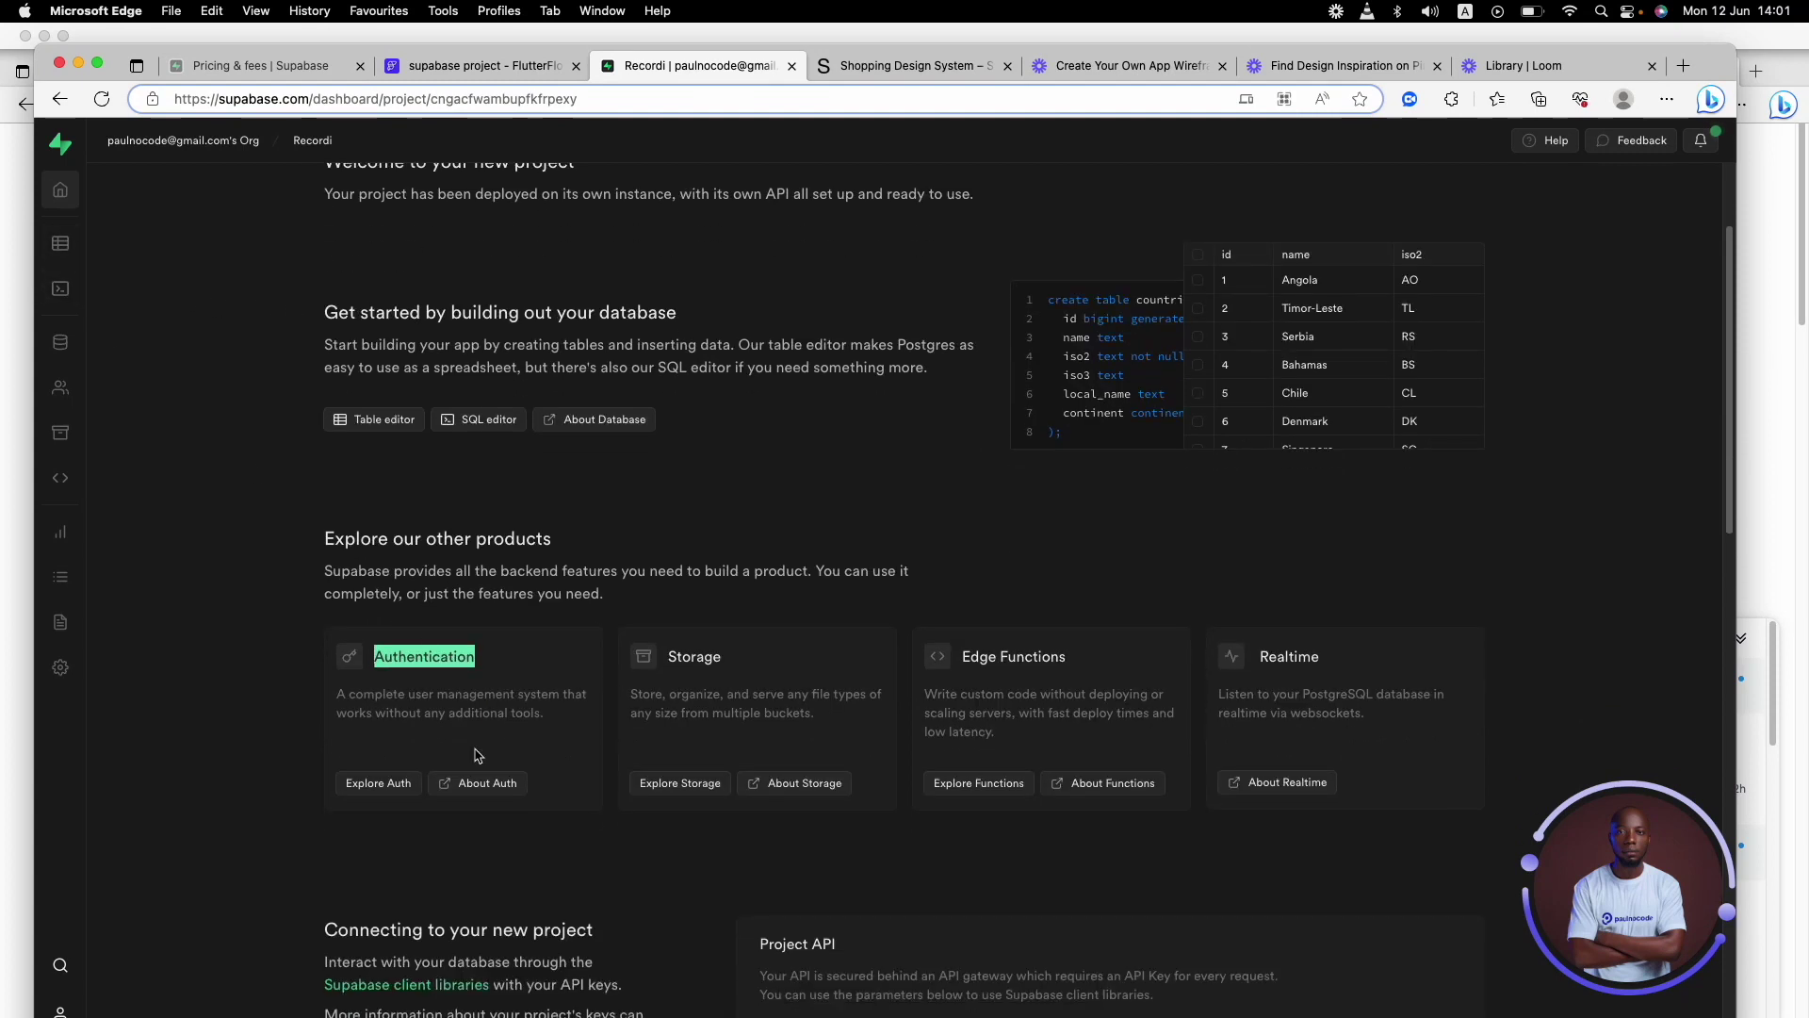
click(371, 786)
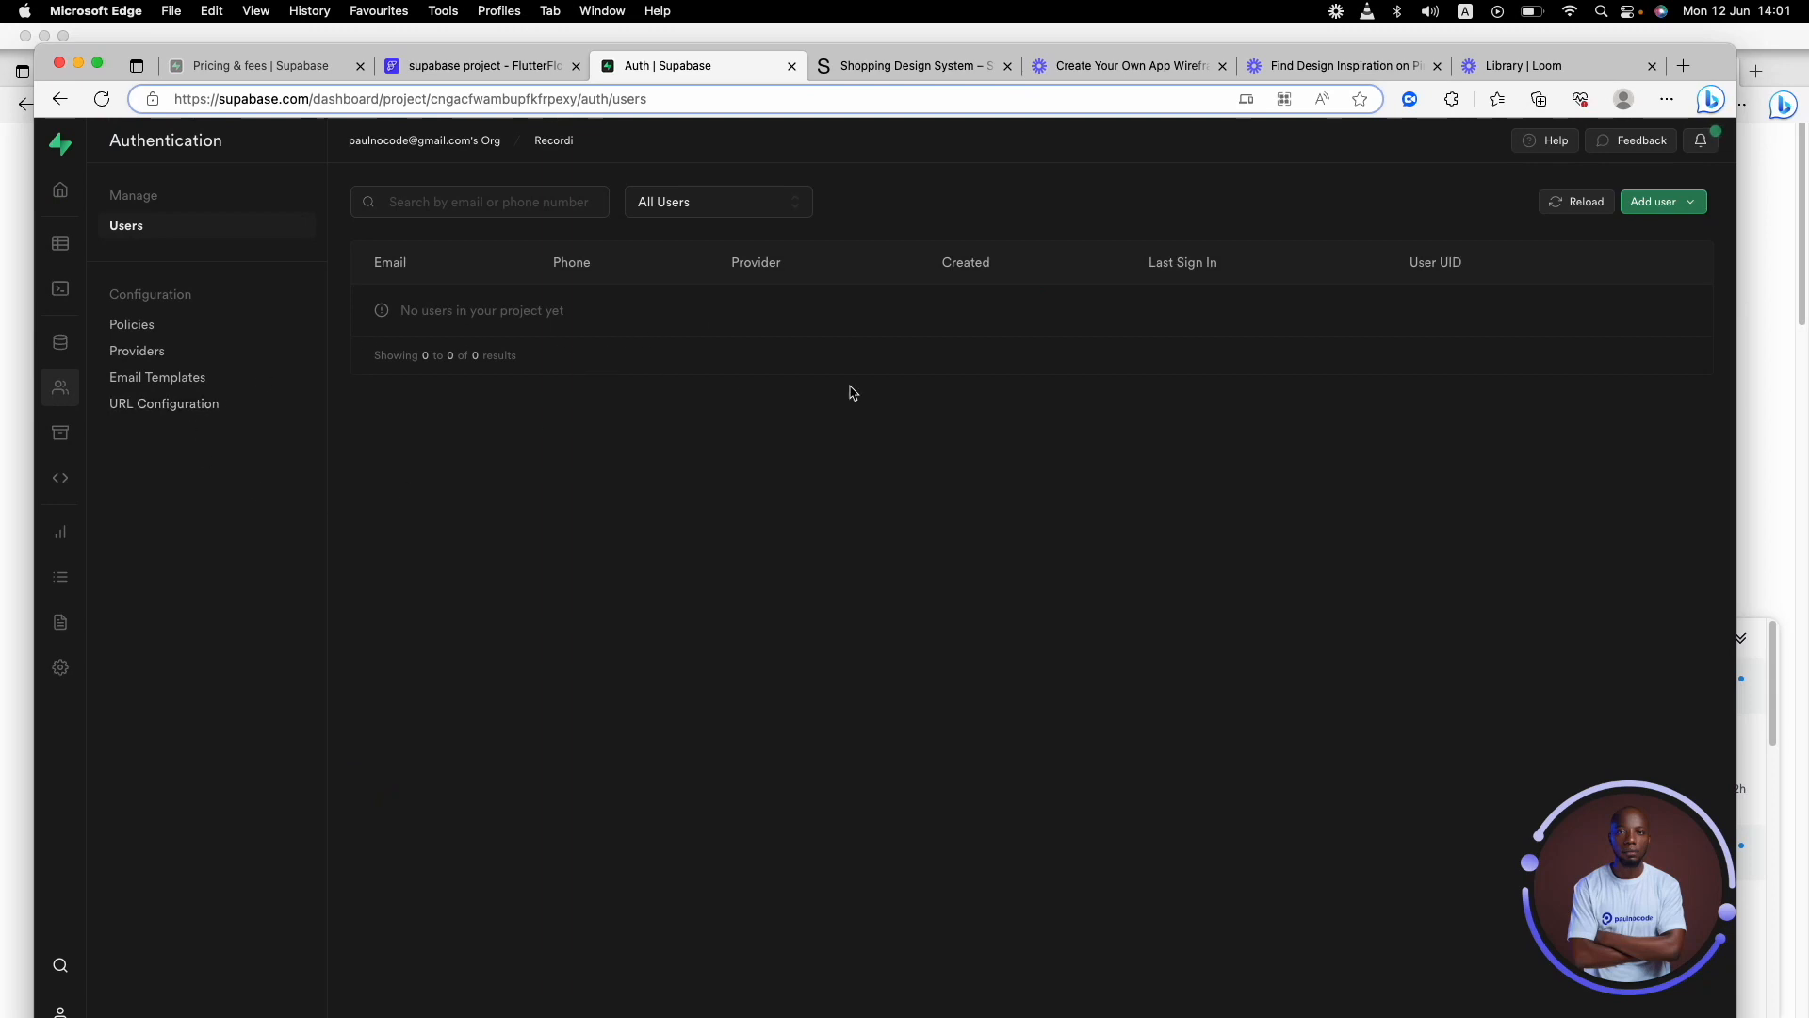
click(400, 262)
click(606, 262)
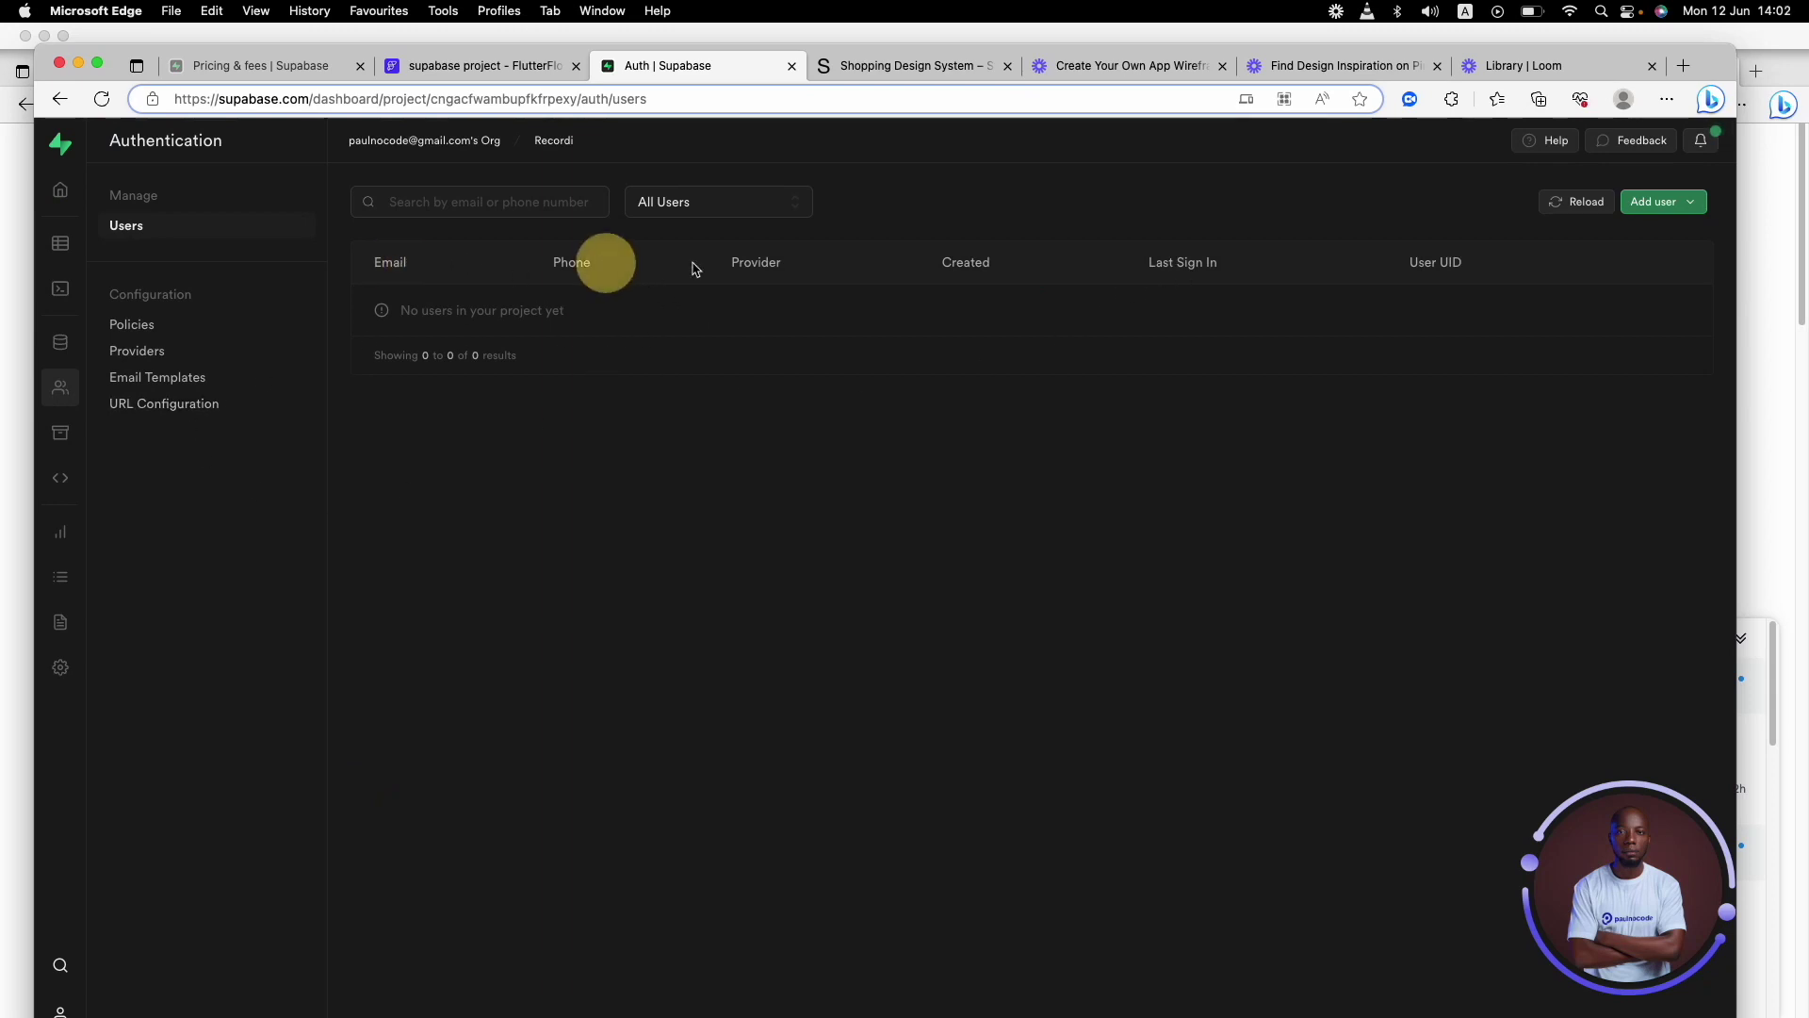
click(744, 262)
click(967, 262)
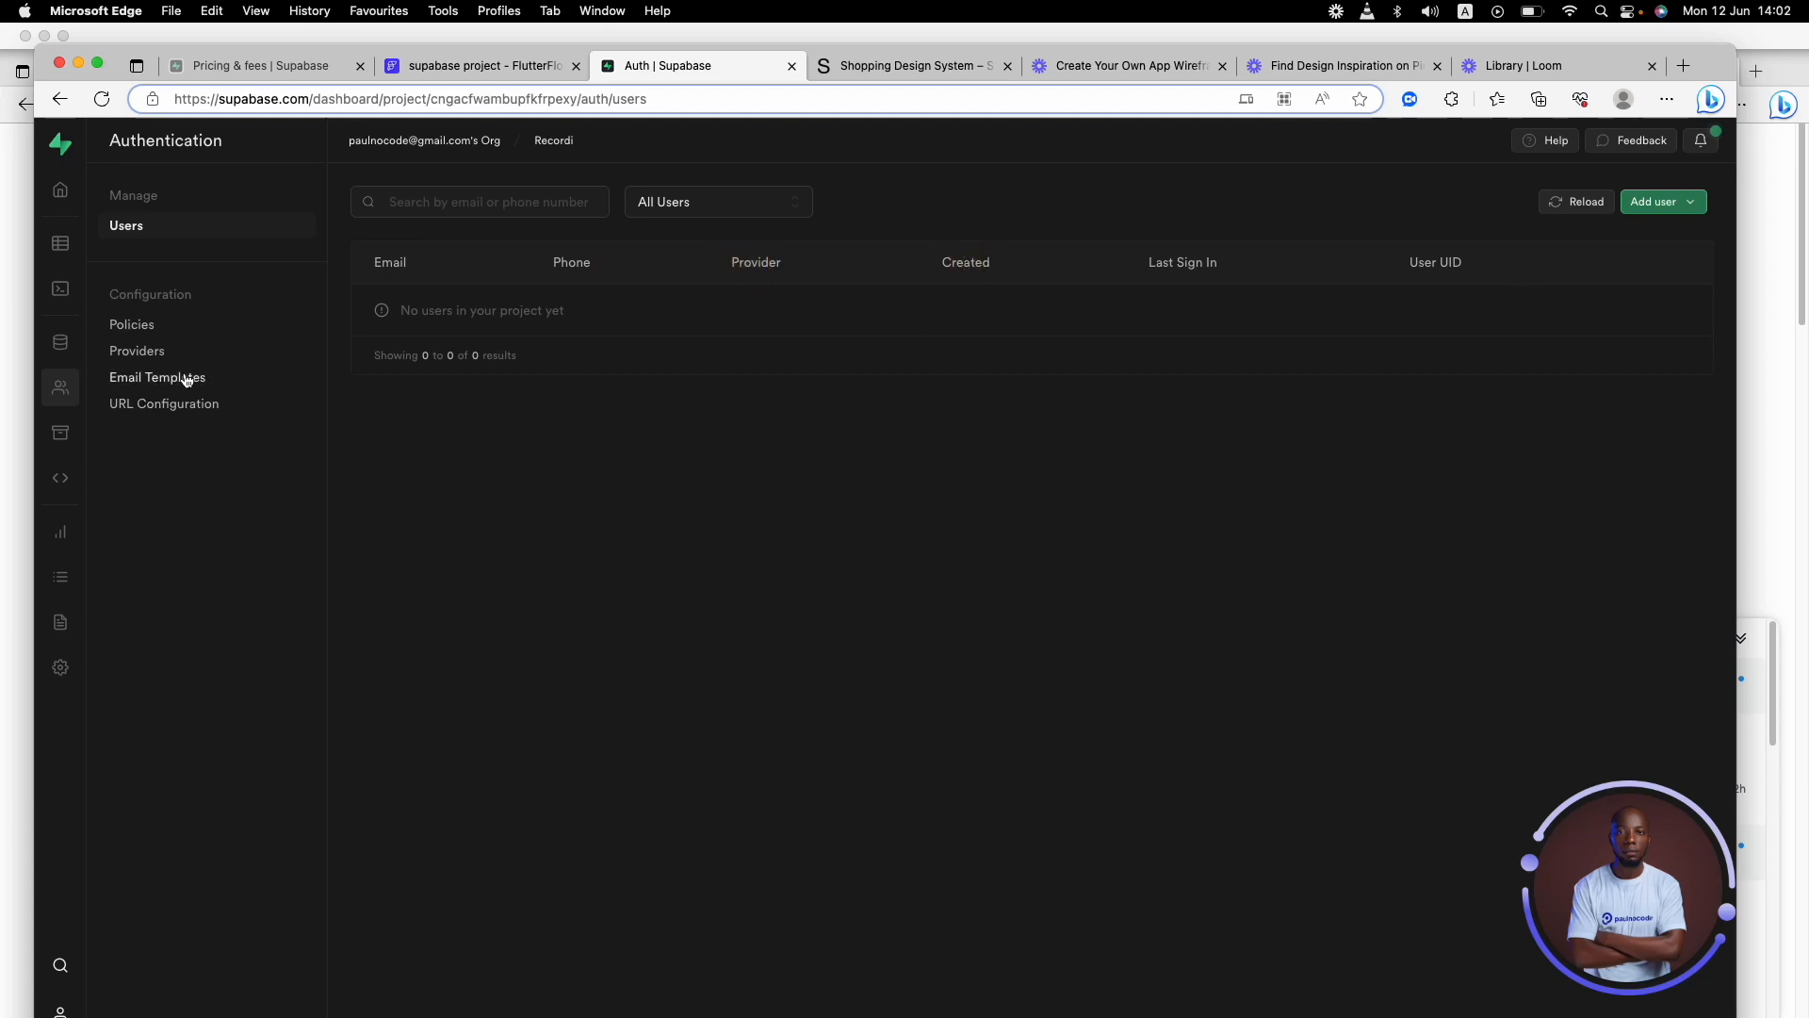
- Go to the Auth Providers page, where Email and all other providers are disabled
click(174, 354)
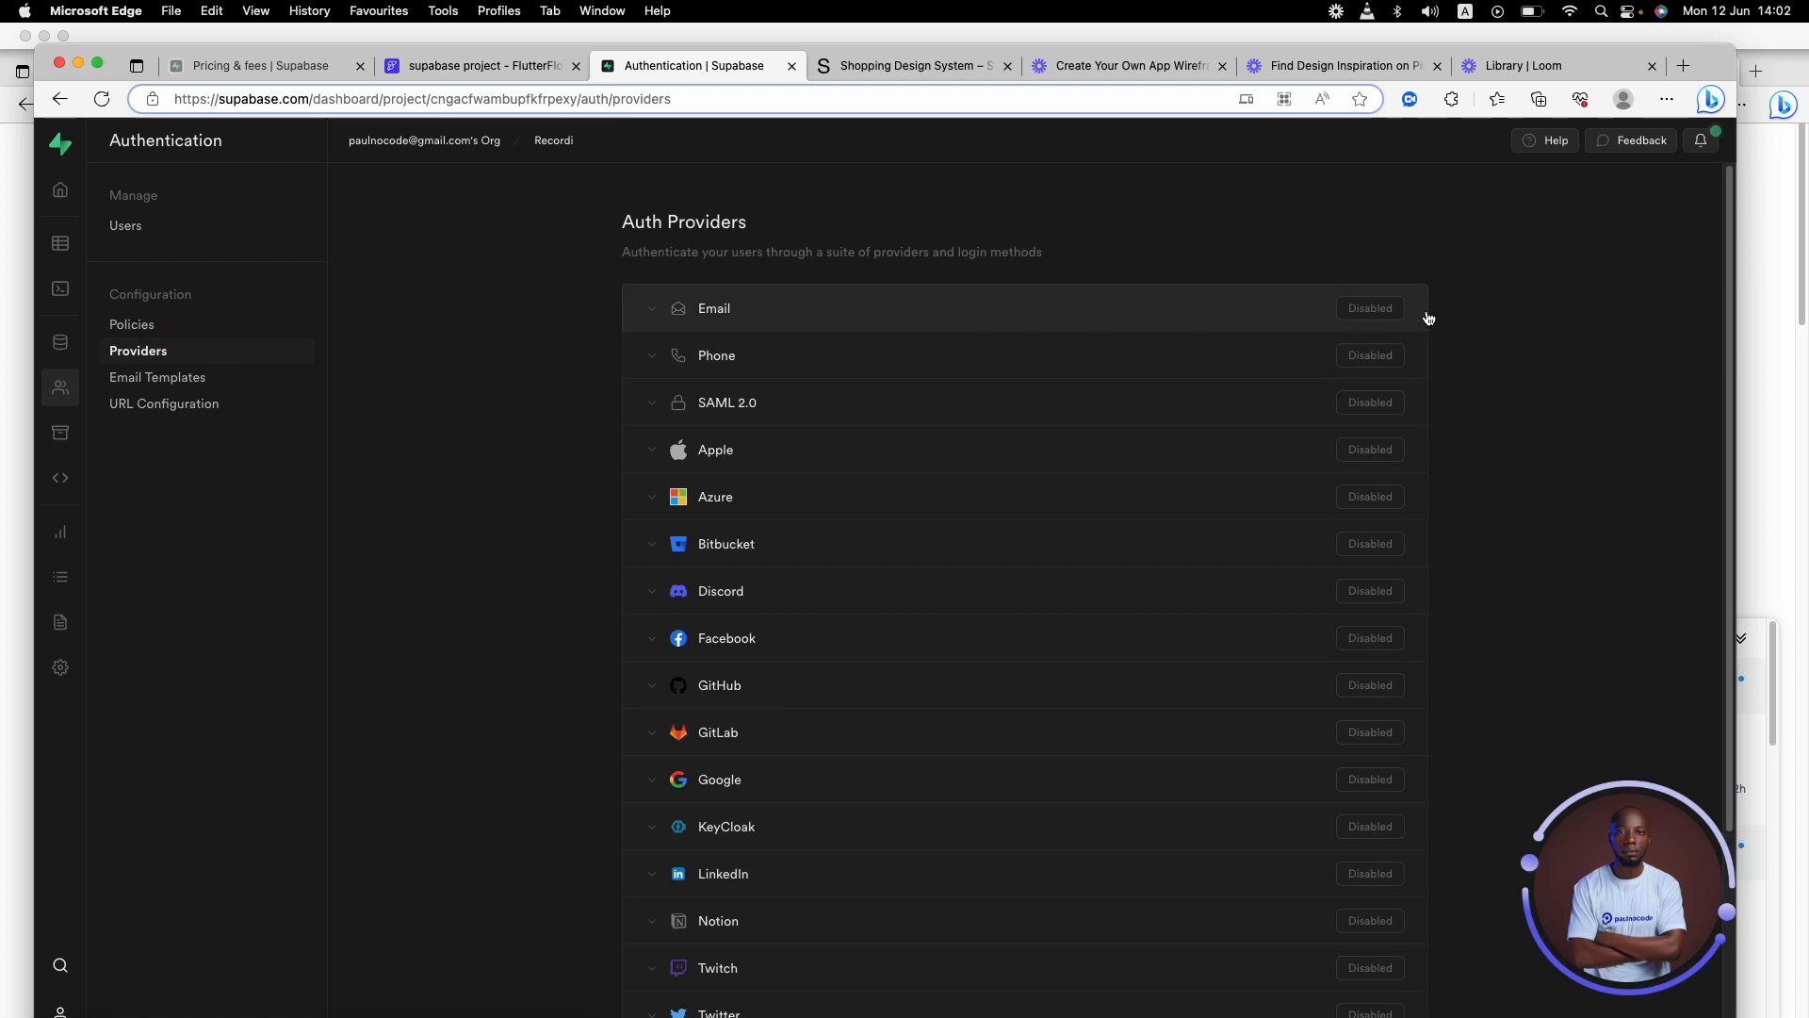
- Enable the Email auth provider for signup and login and save it
click(1383, 313)
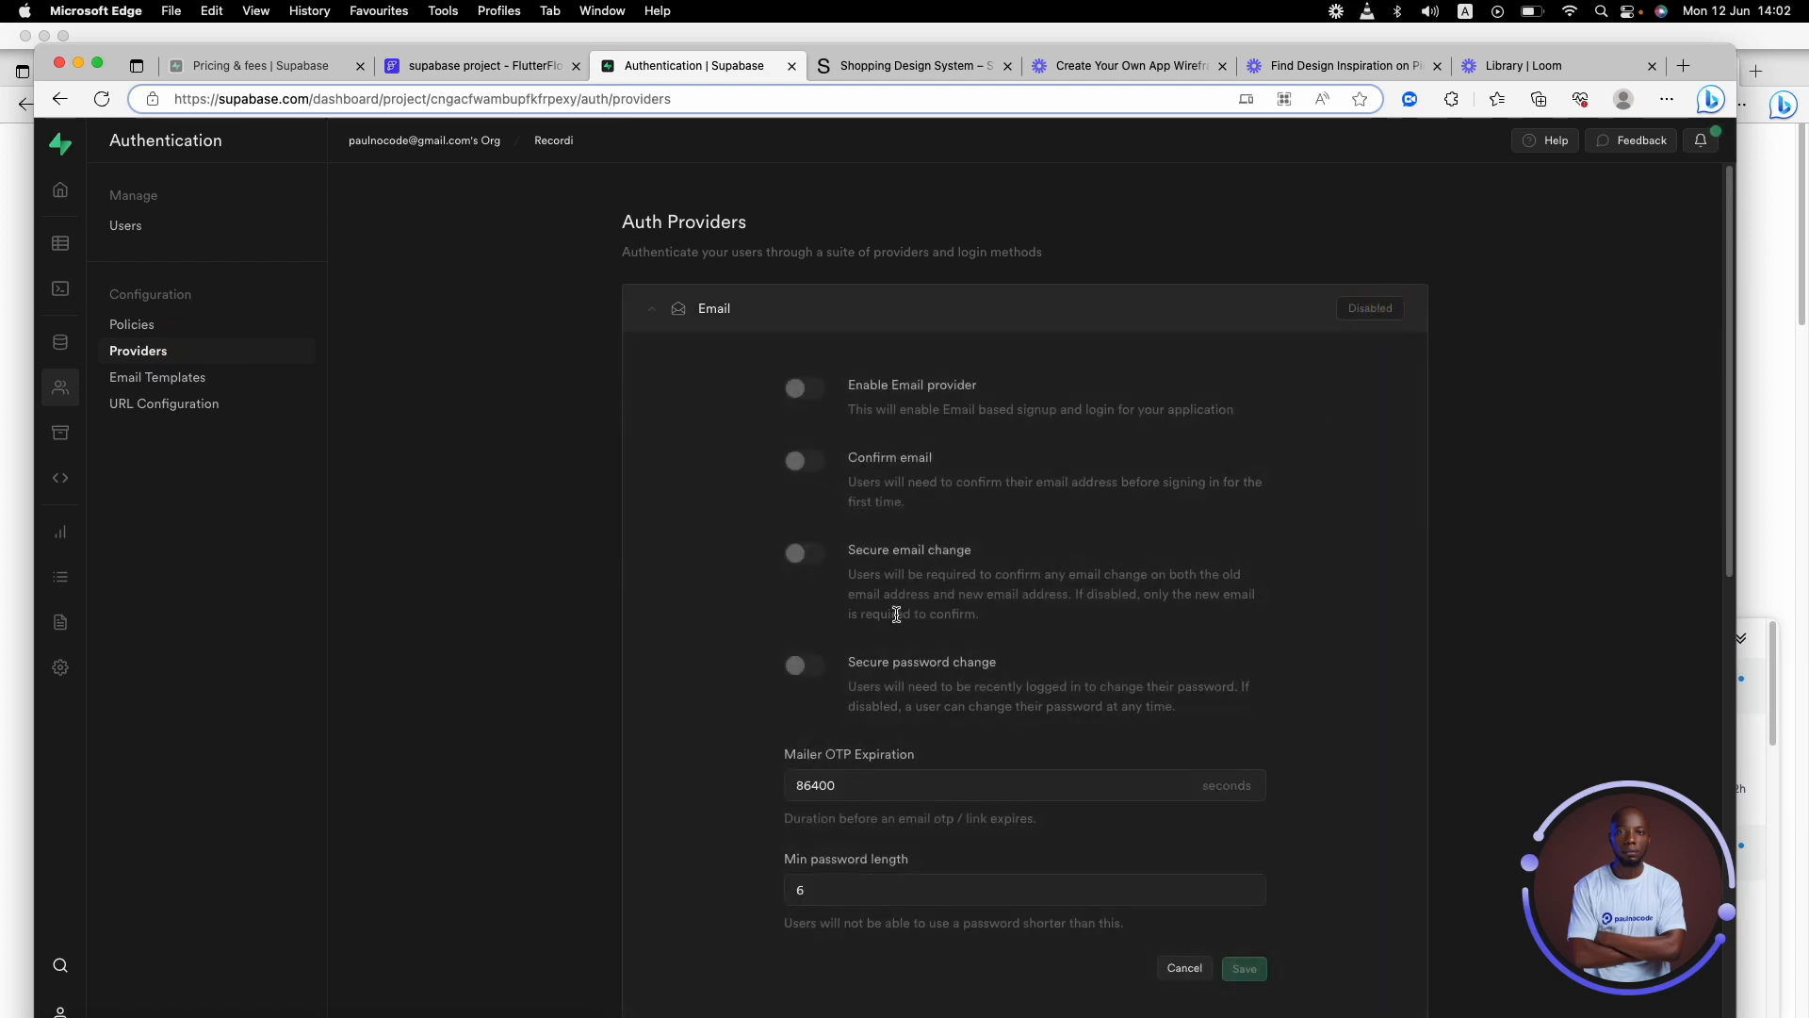
click(811, 388)
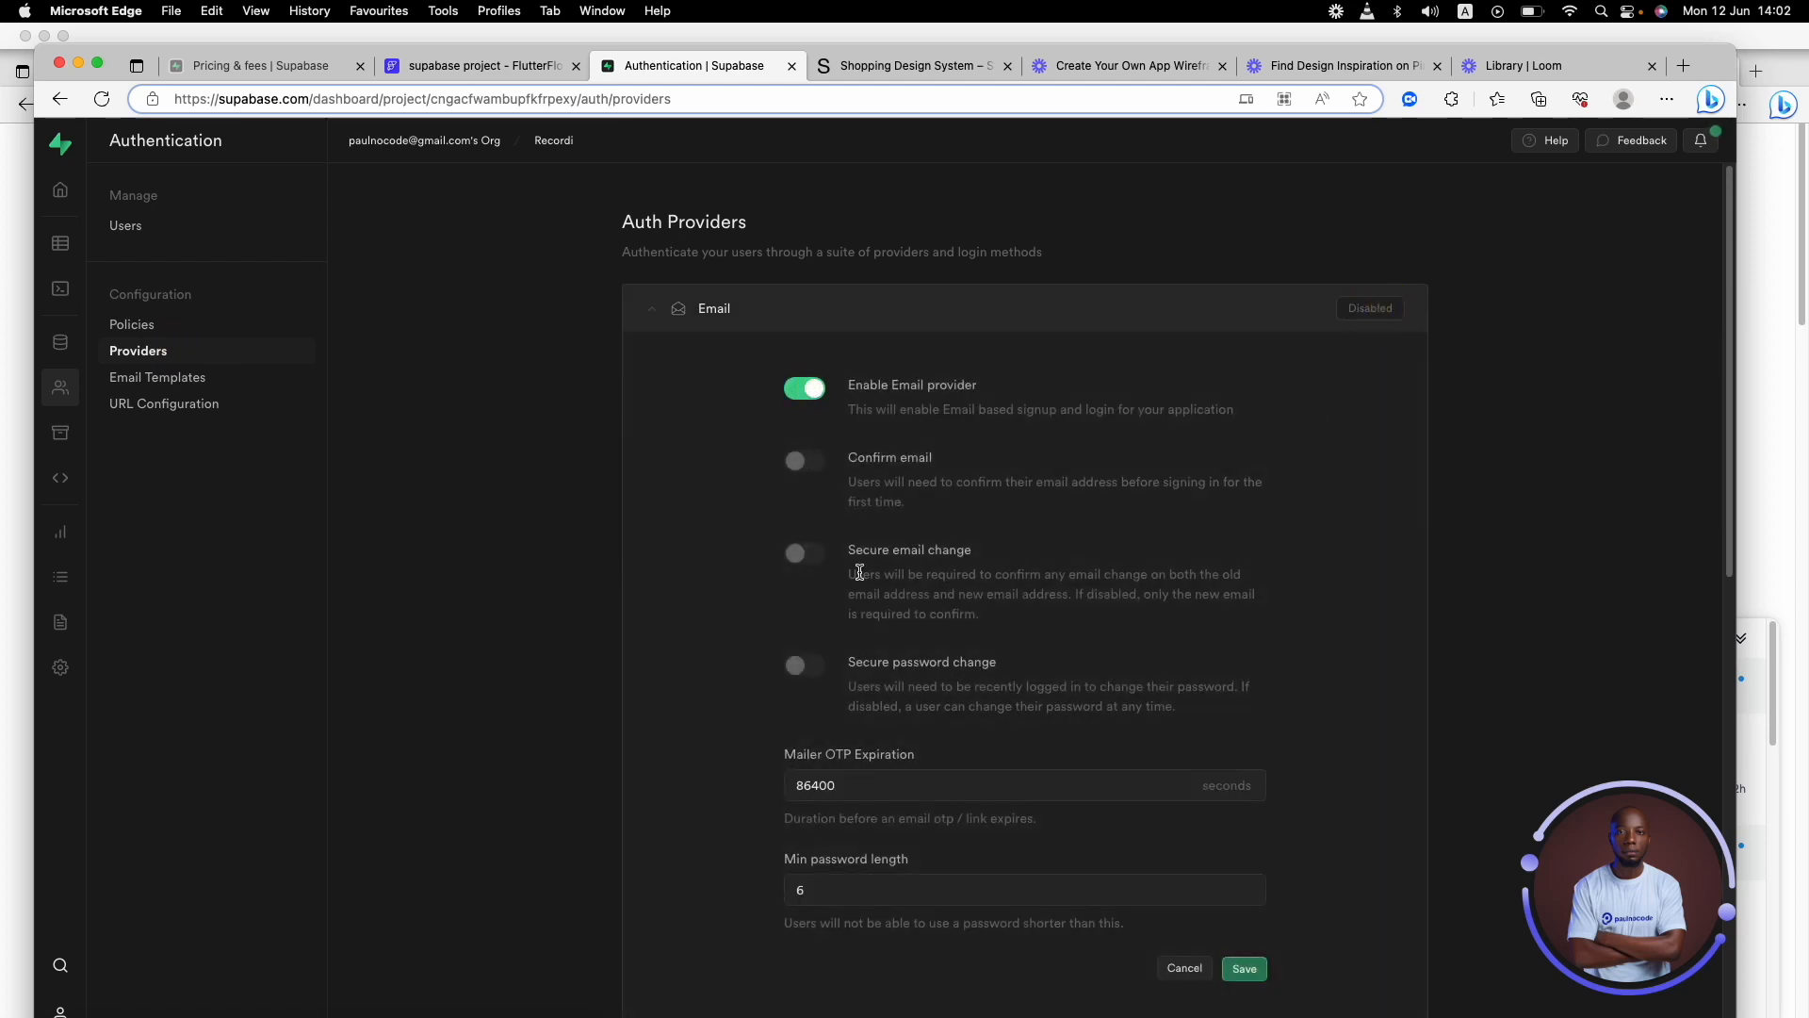
scroll(828, 627, down, 3)
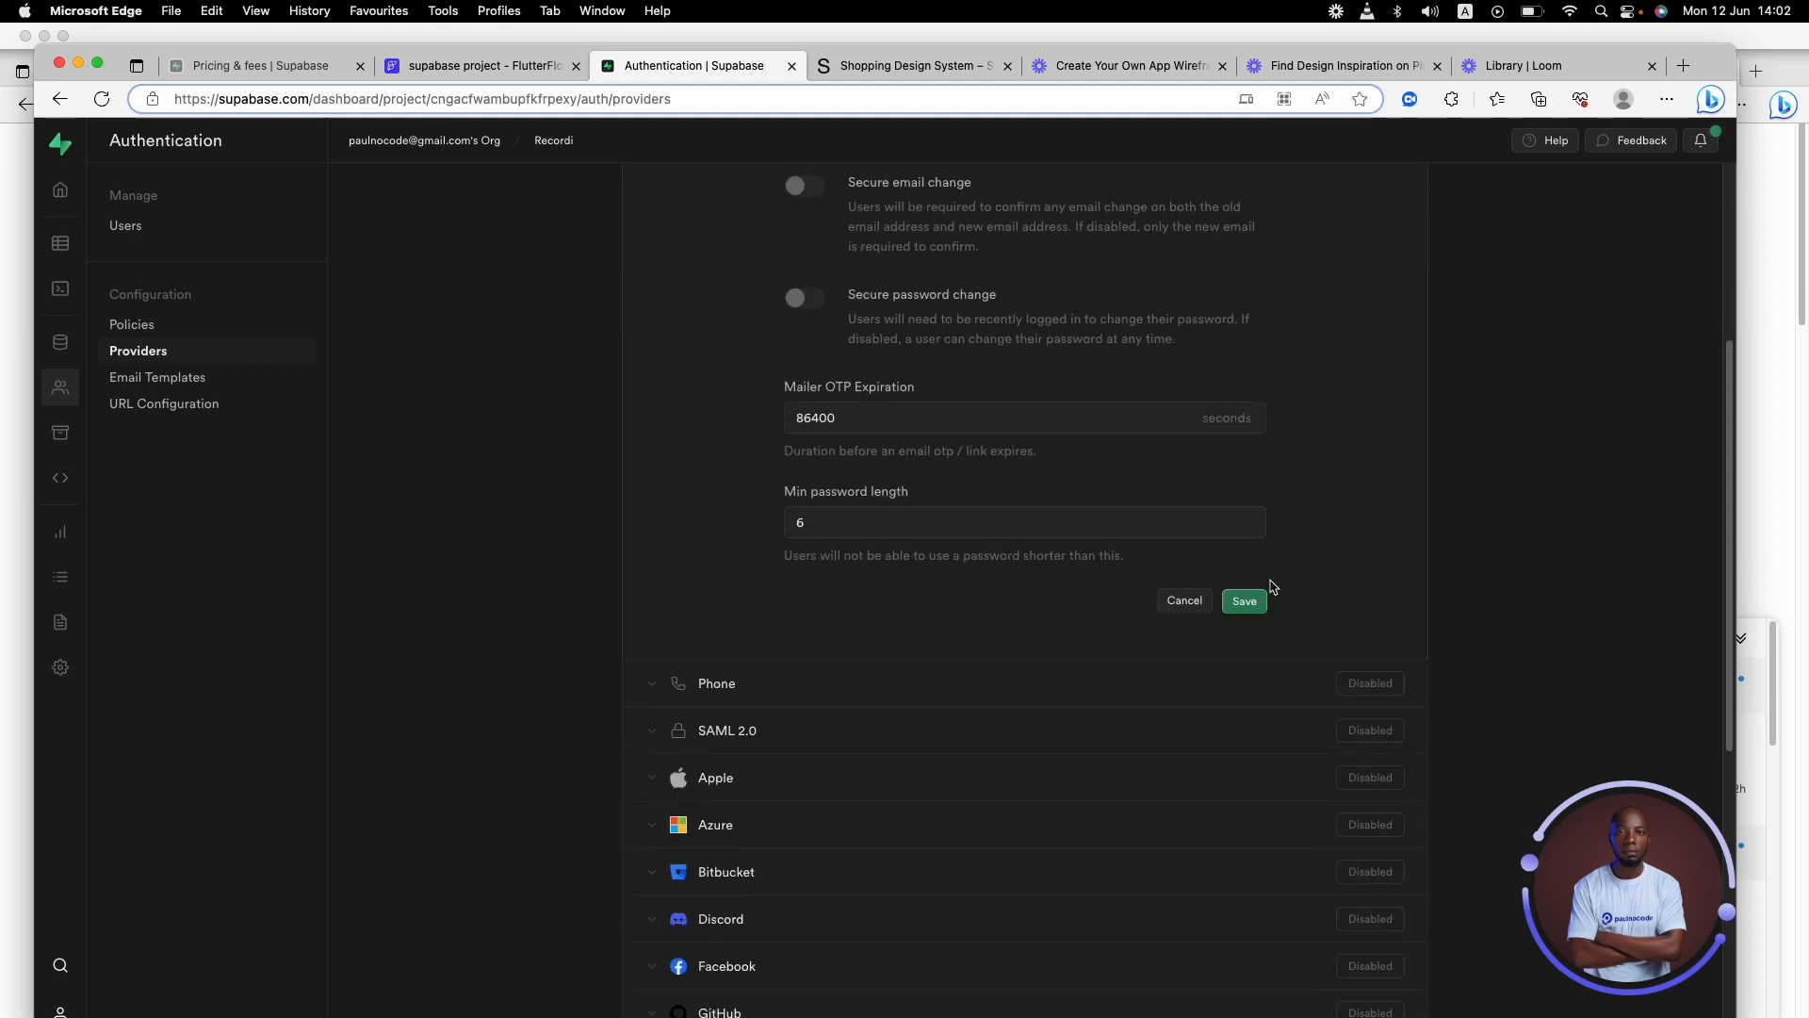
click(1250, 608)
scroll(1033, 565, up, 3)
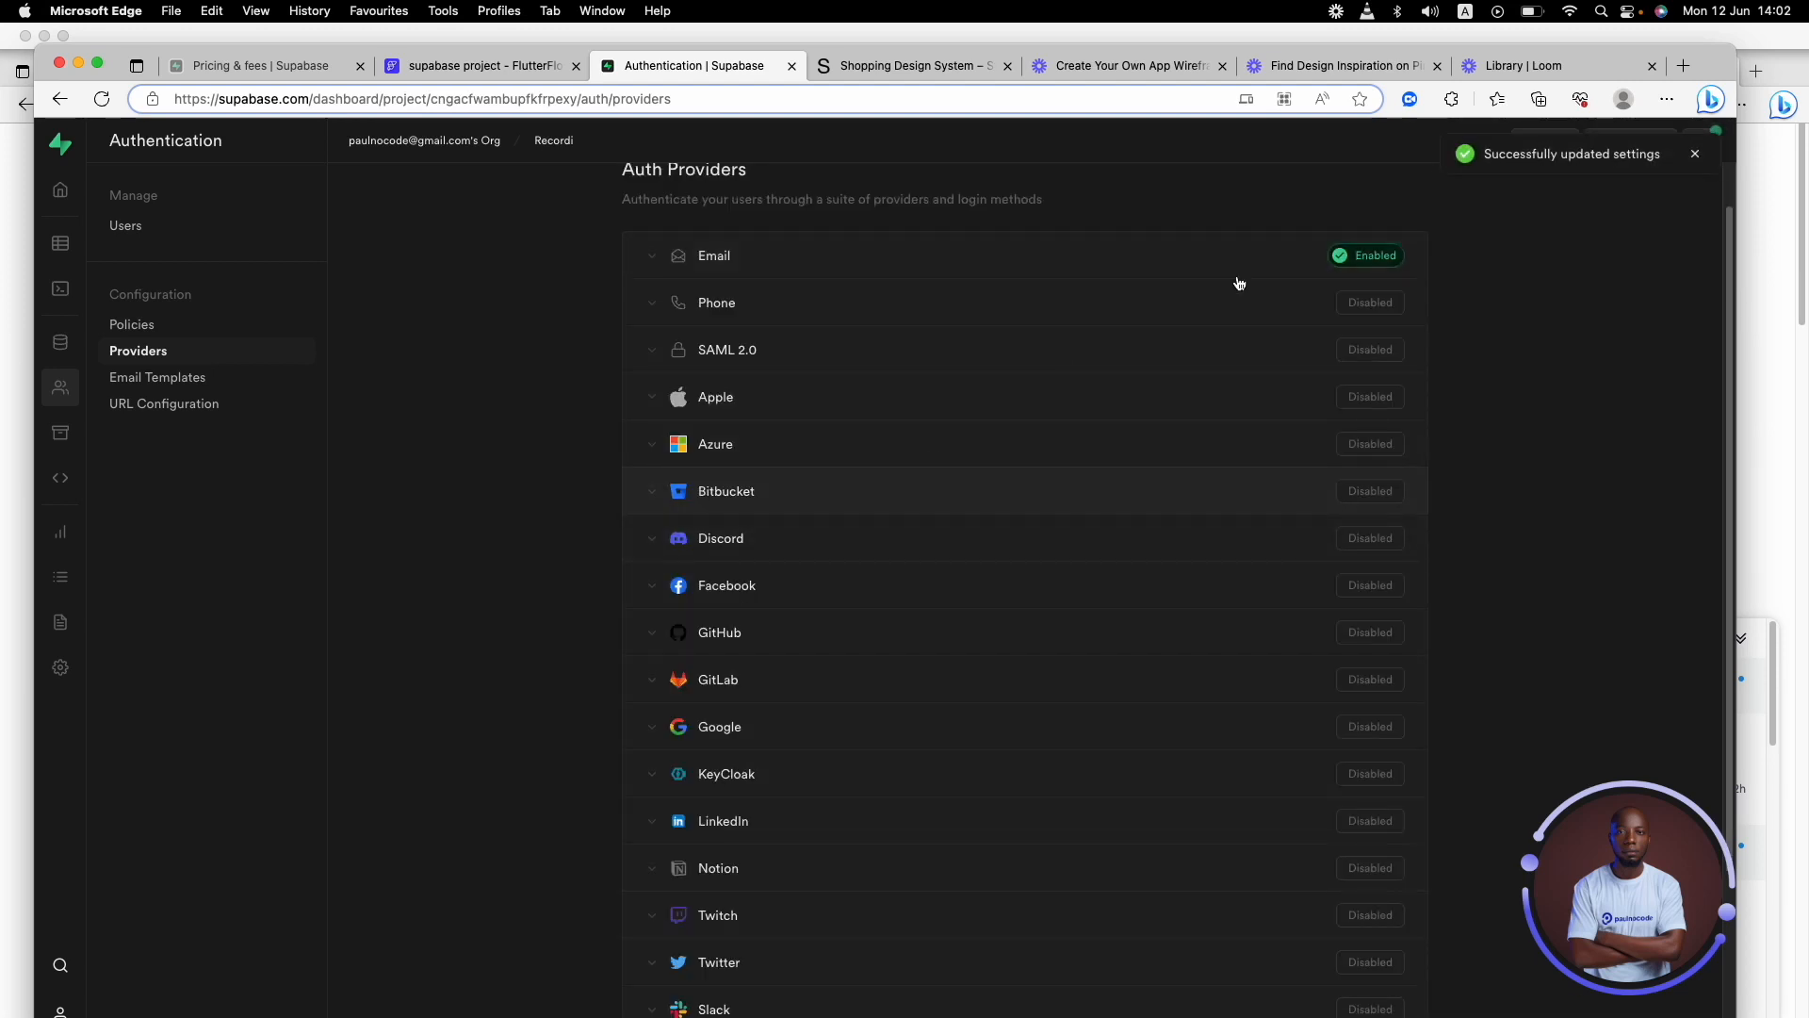
- Reopen the Email provider to verify it, cancel out, and go to the authenticated users list
click(1338, 260)
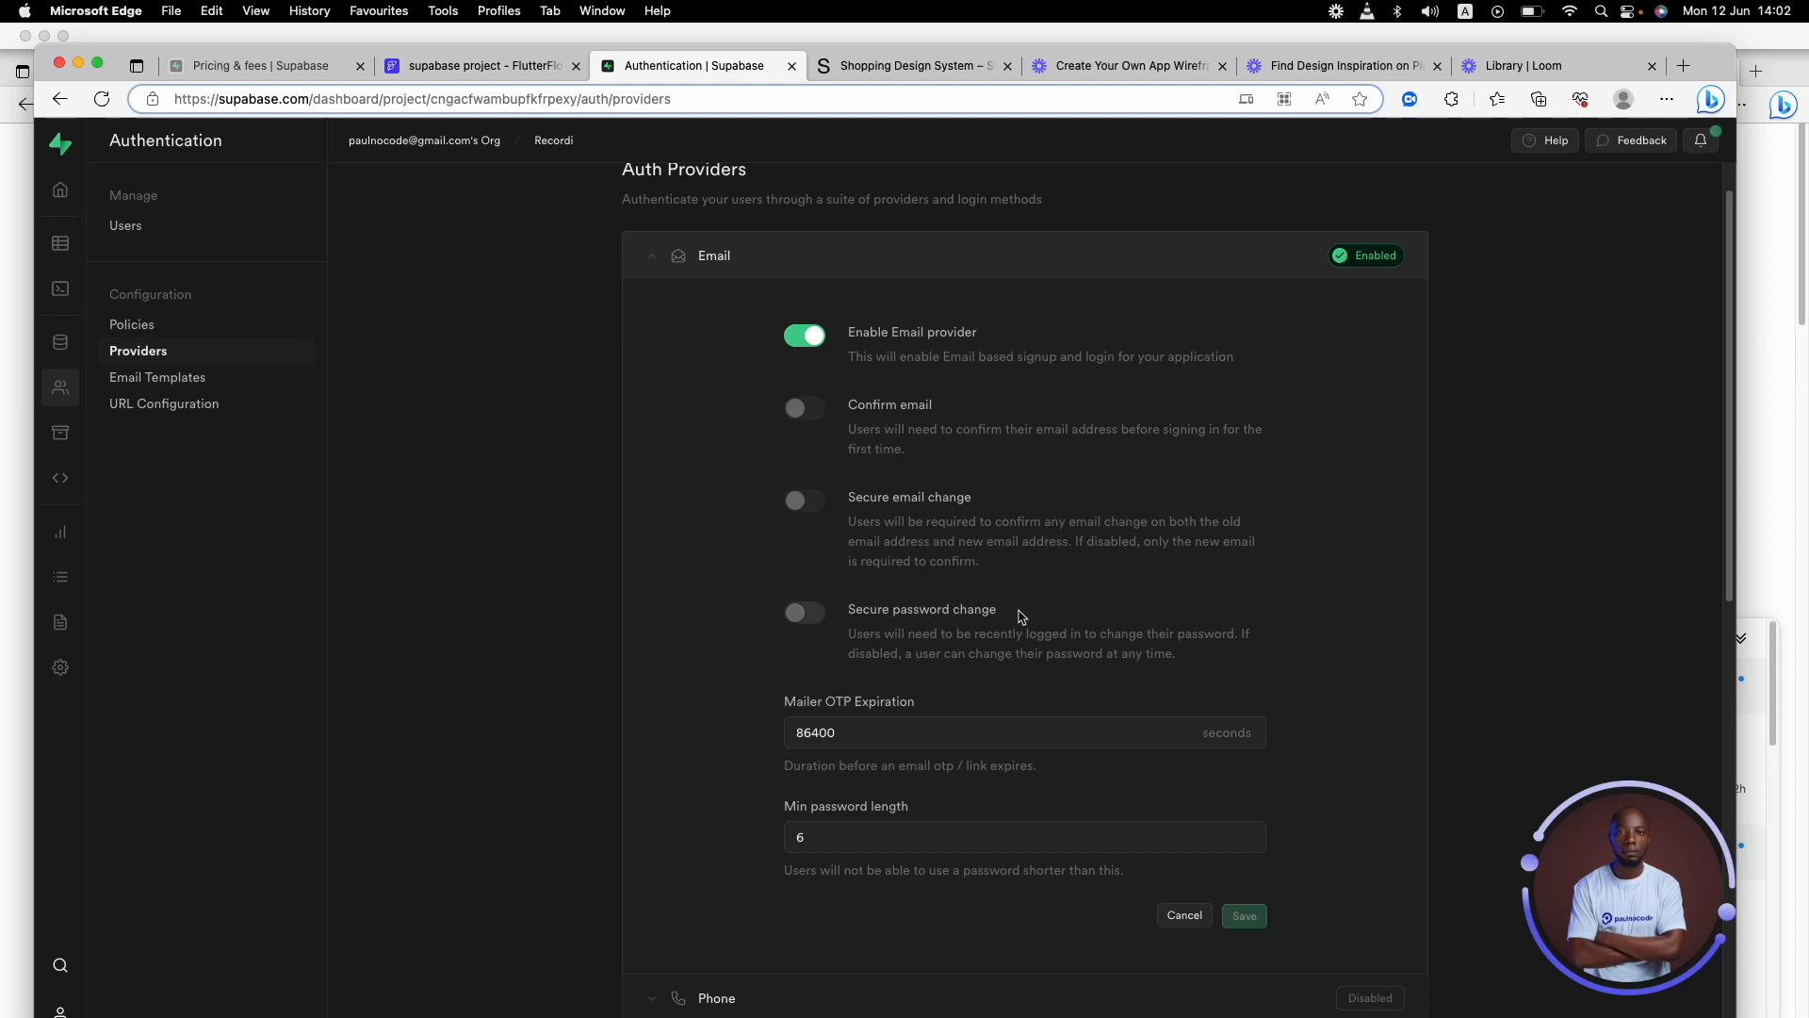
scroll(1024, 621, down, 3)
scroll(1024, 621, up, 3)
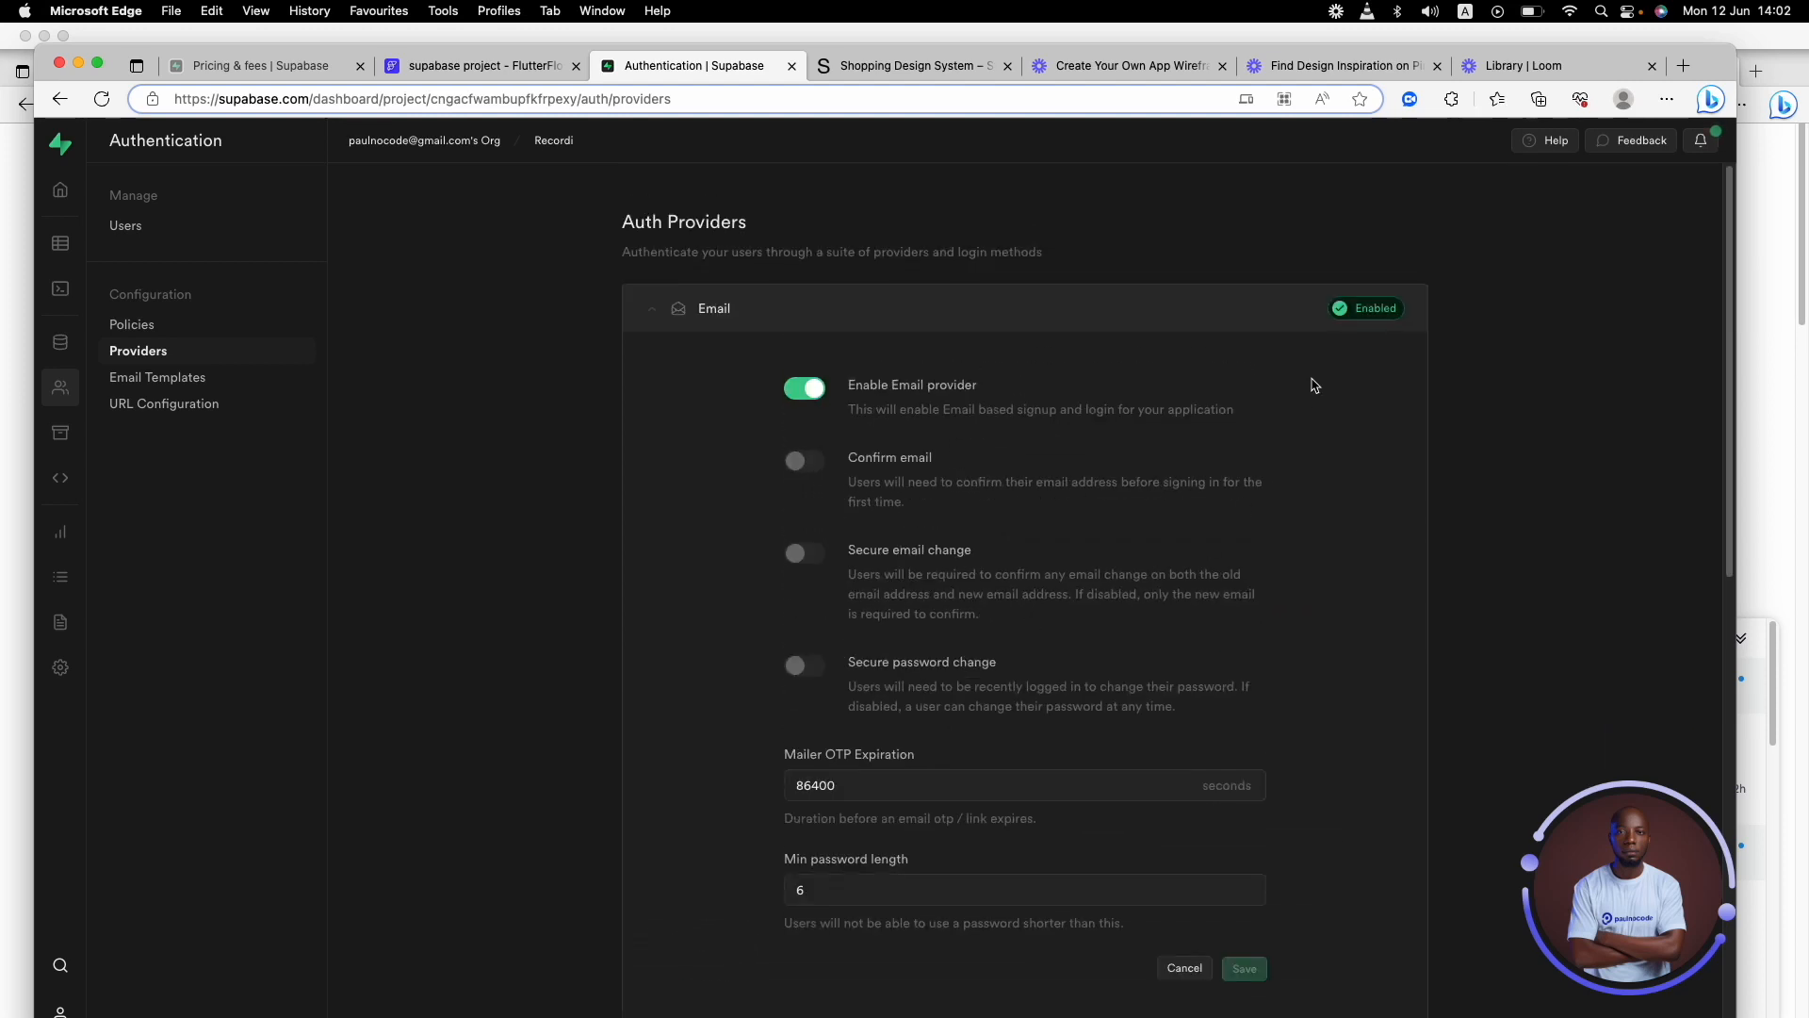
scroll(1130, 862, down, 1)
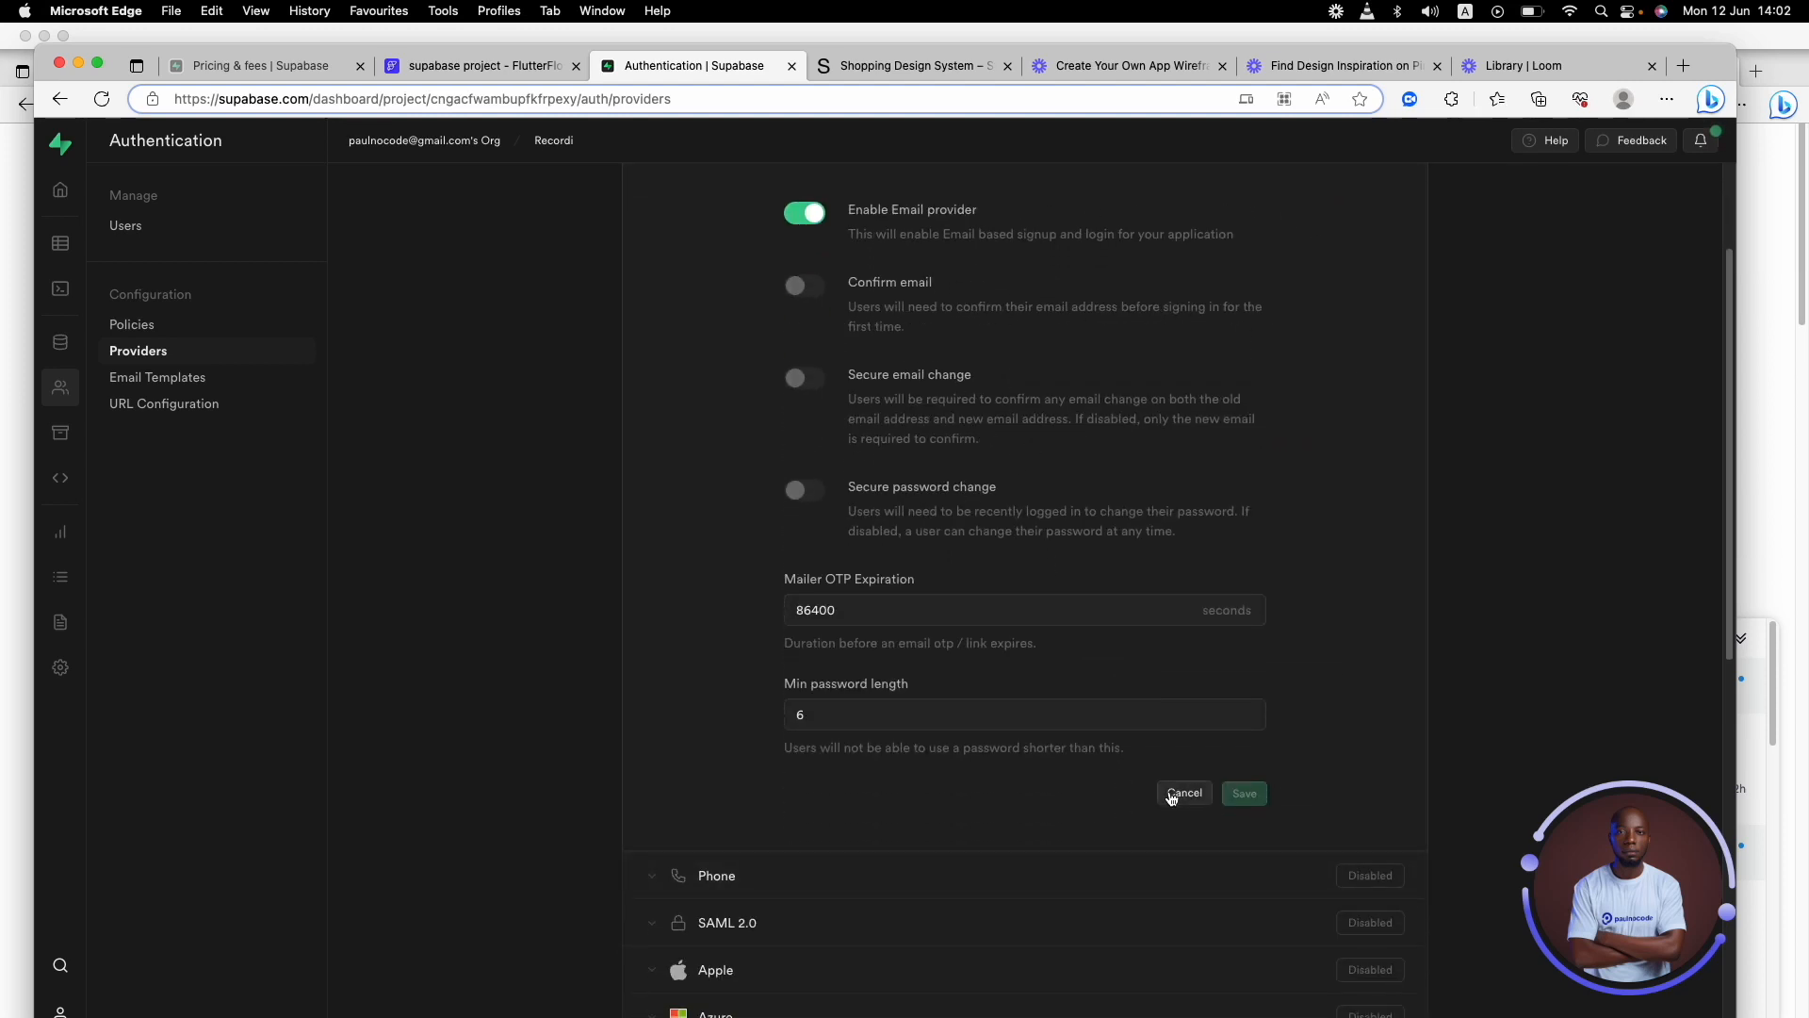
click(1176, 793)
scroll(774, 424, up, 3)
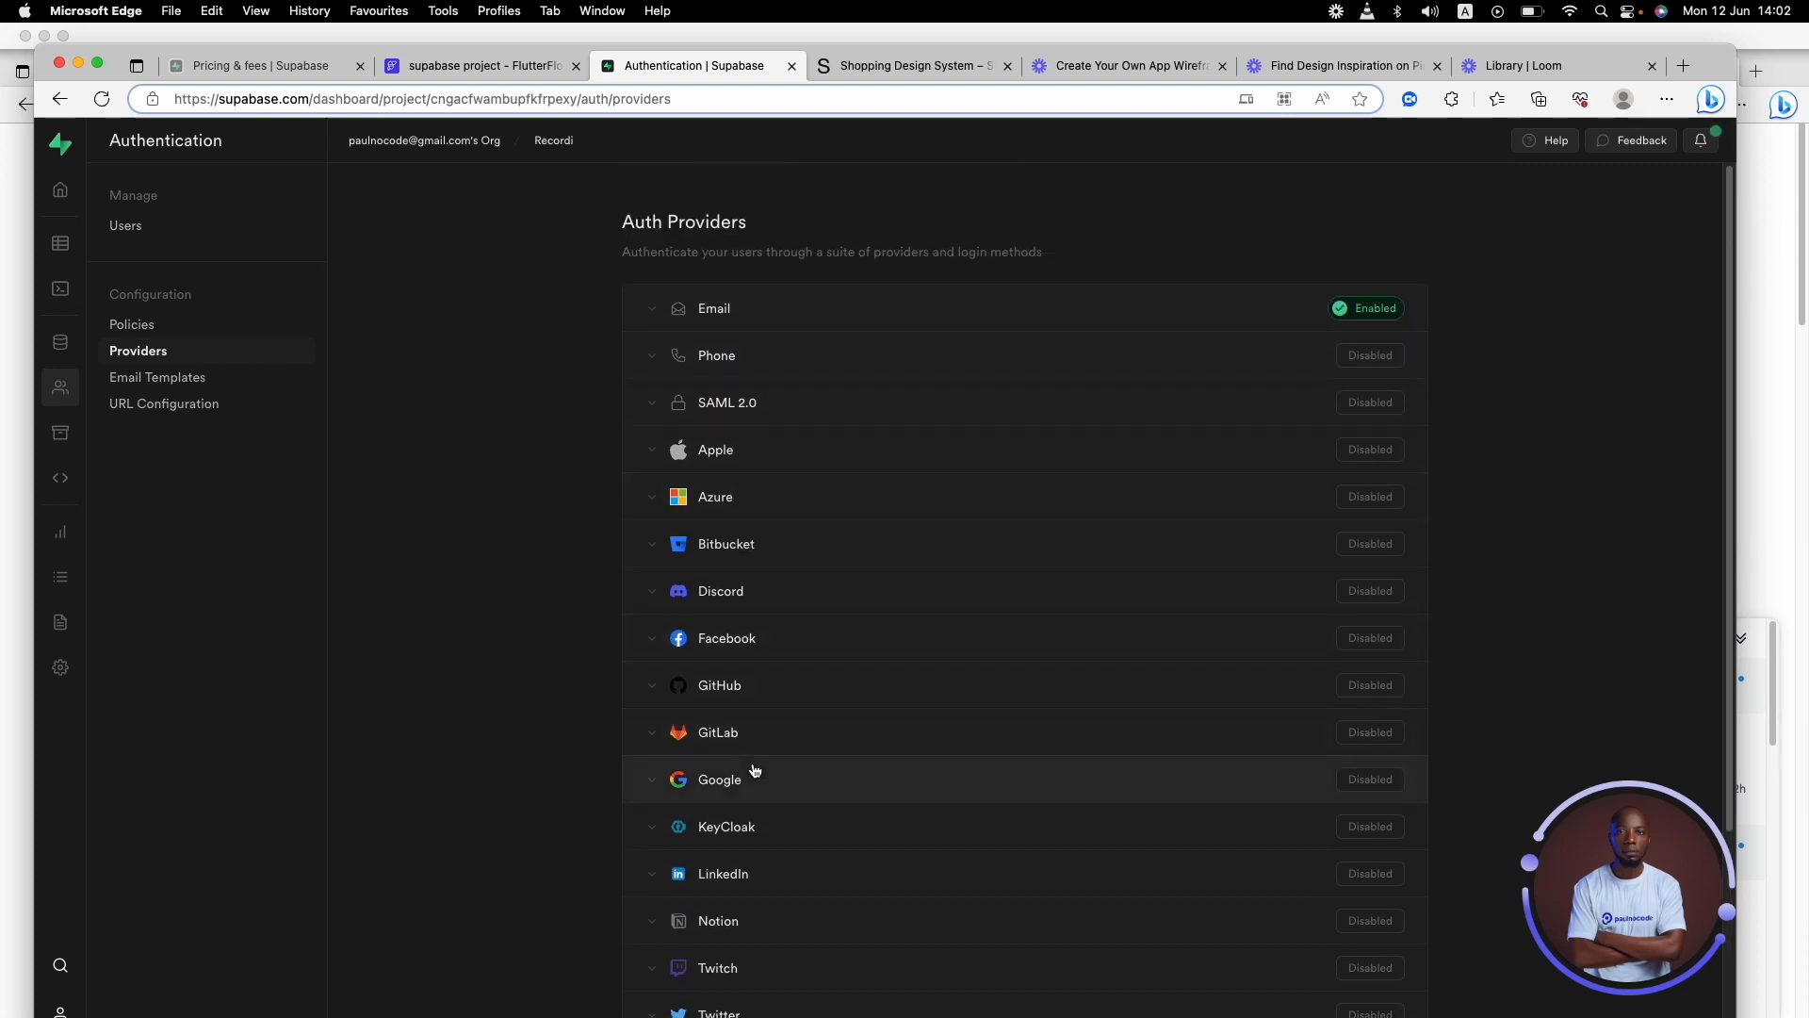
scroll(770, 763, down, 5)
scroll(770, 734, up, 5)
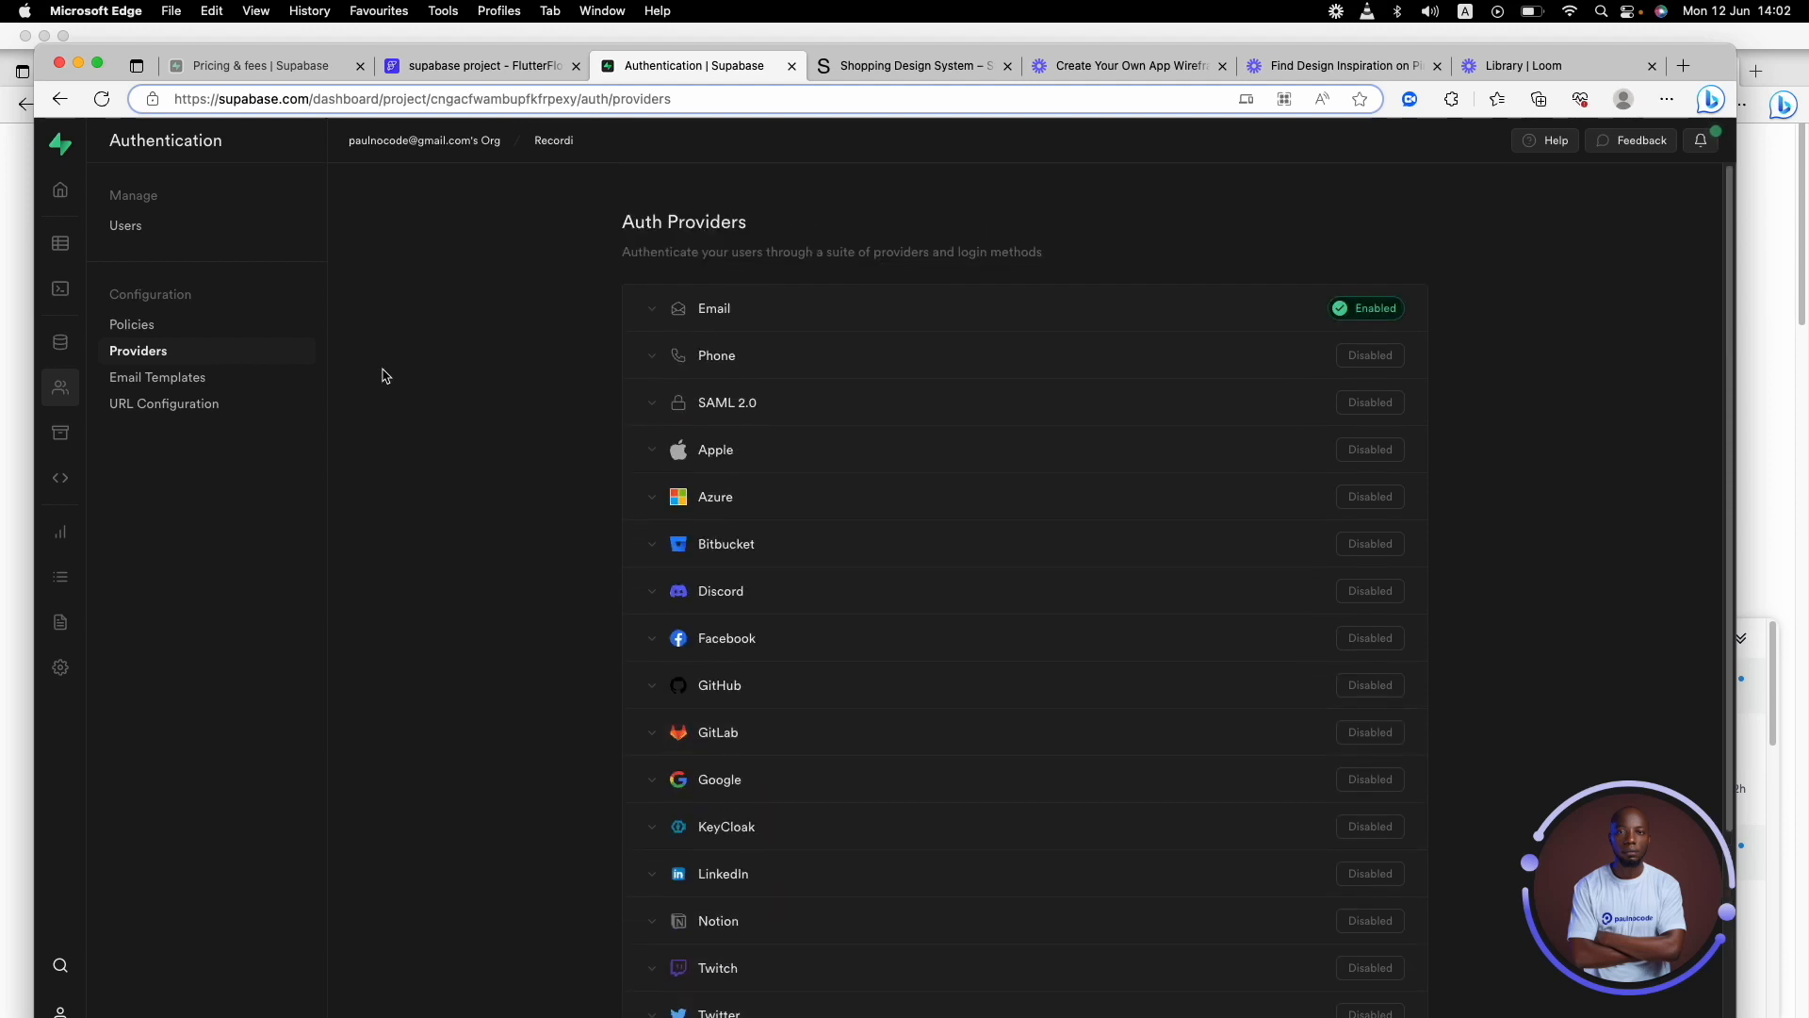
click(128, 227)
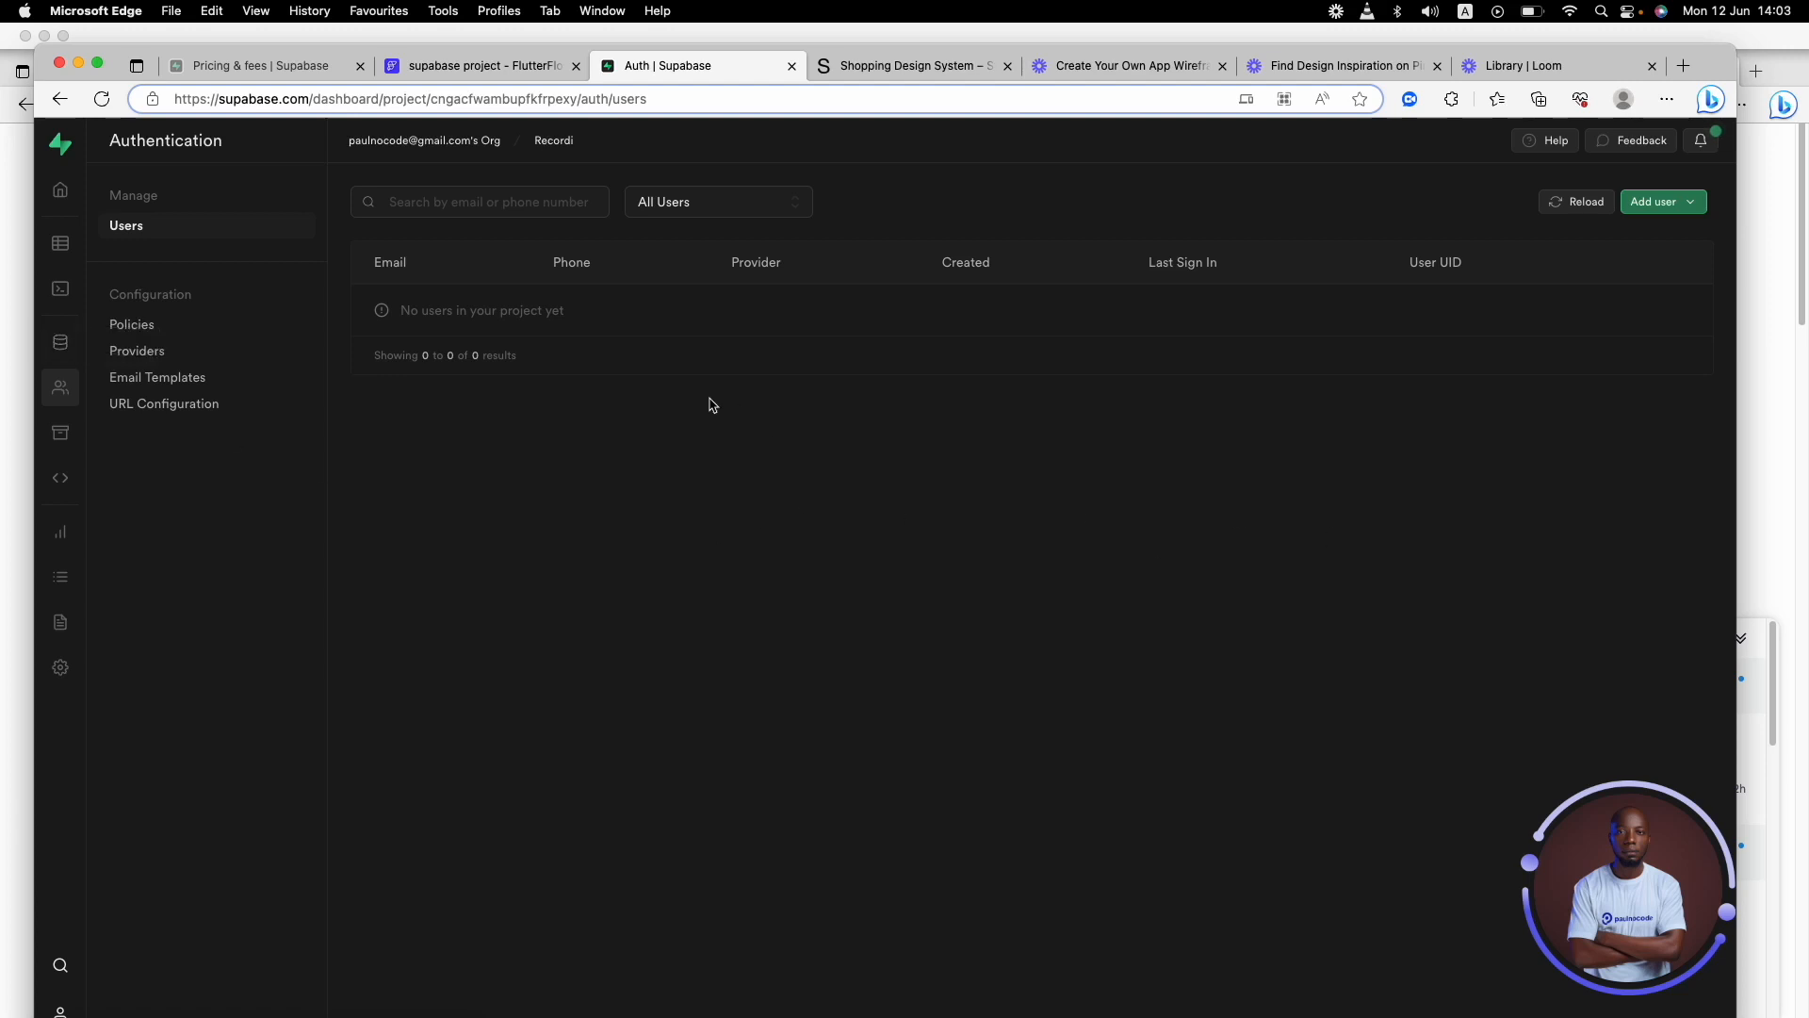
- Return to the FlutterFlow project tab after reviewing the empty Users page
click(472, 66)
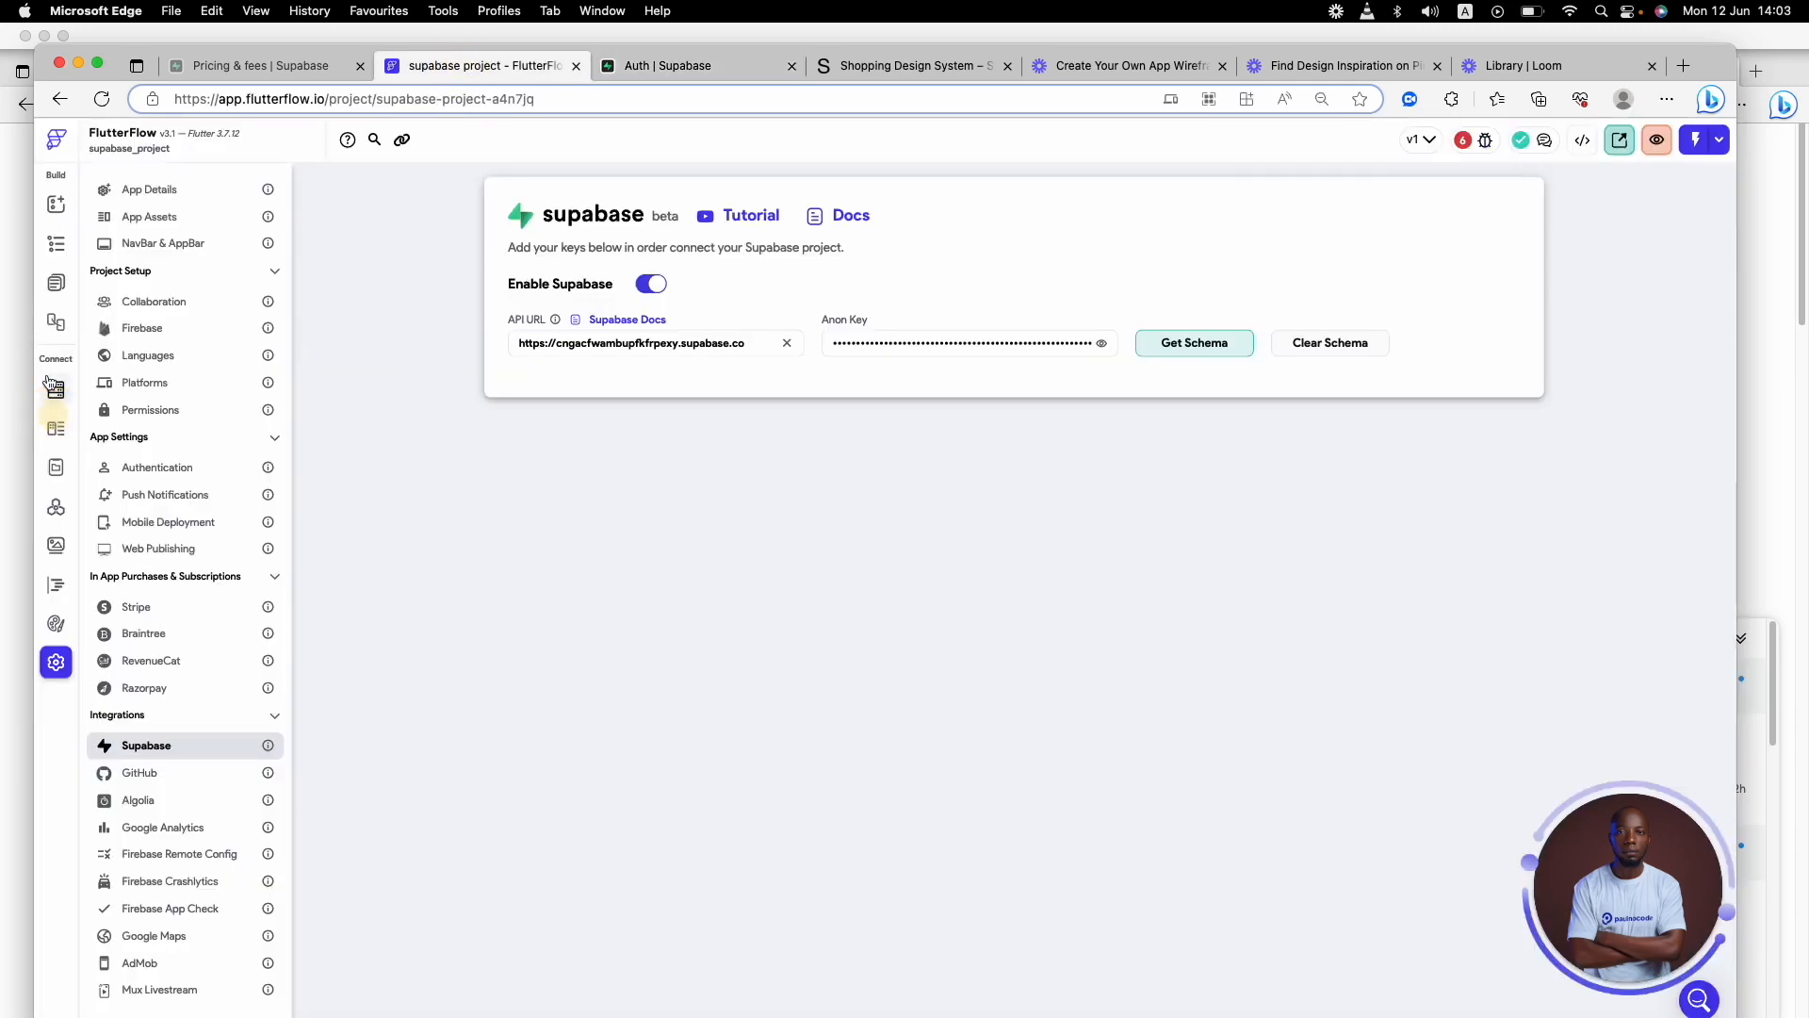
- Select the Get Started button on the signin page and view its two existing actions
click(55, 280)
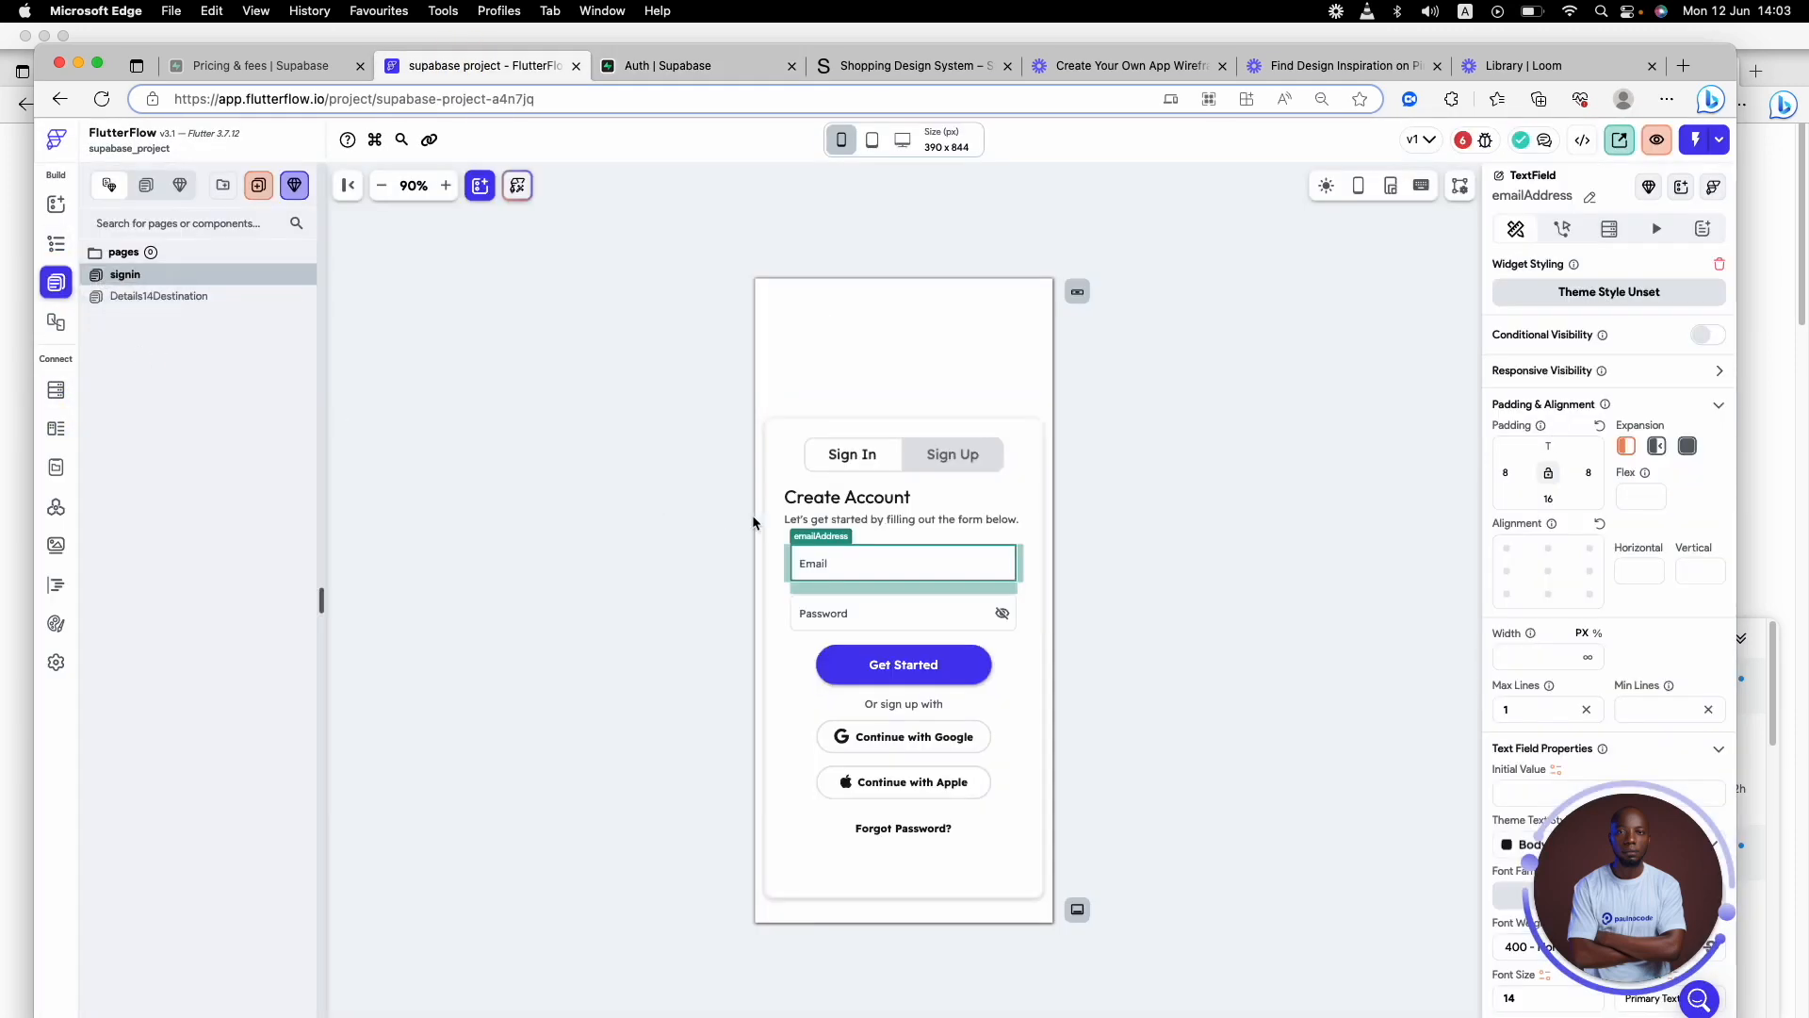
click(924, 671)
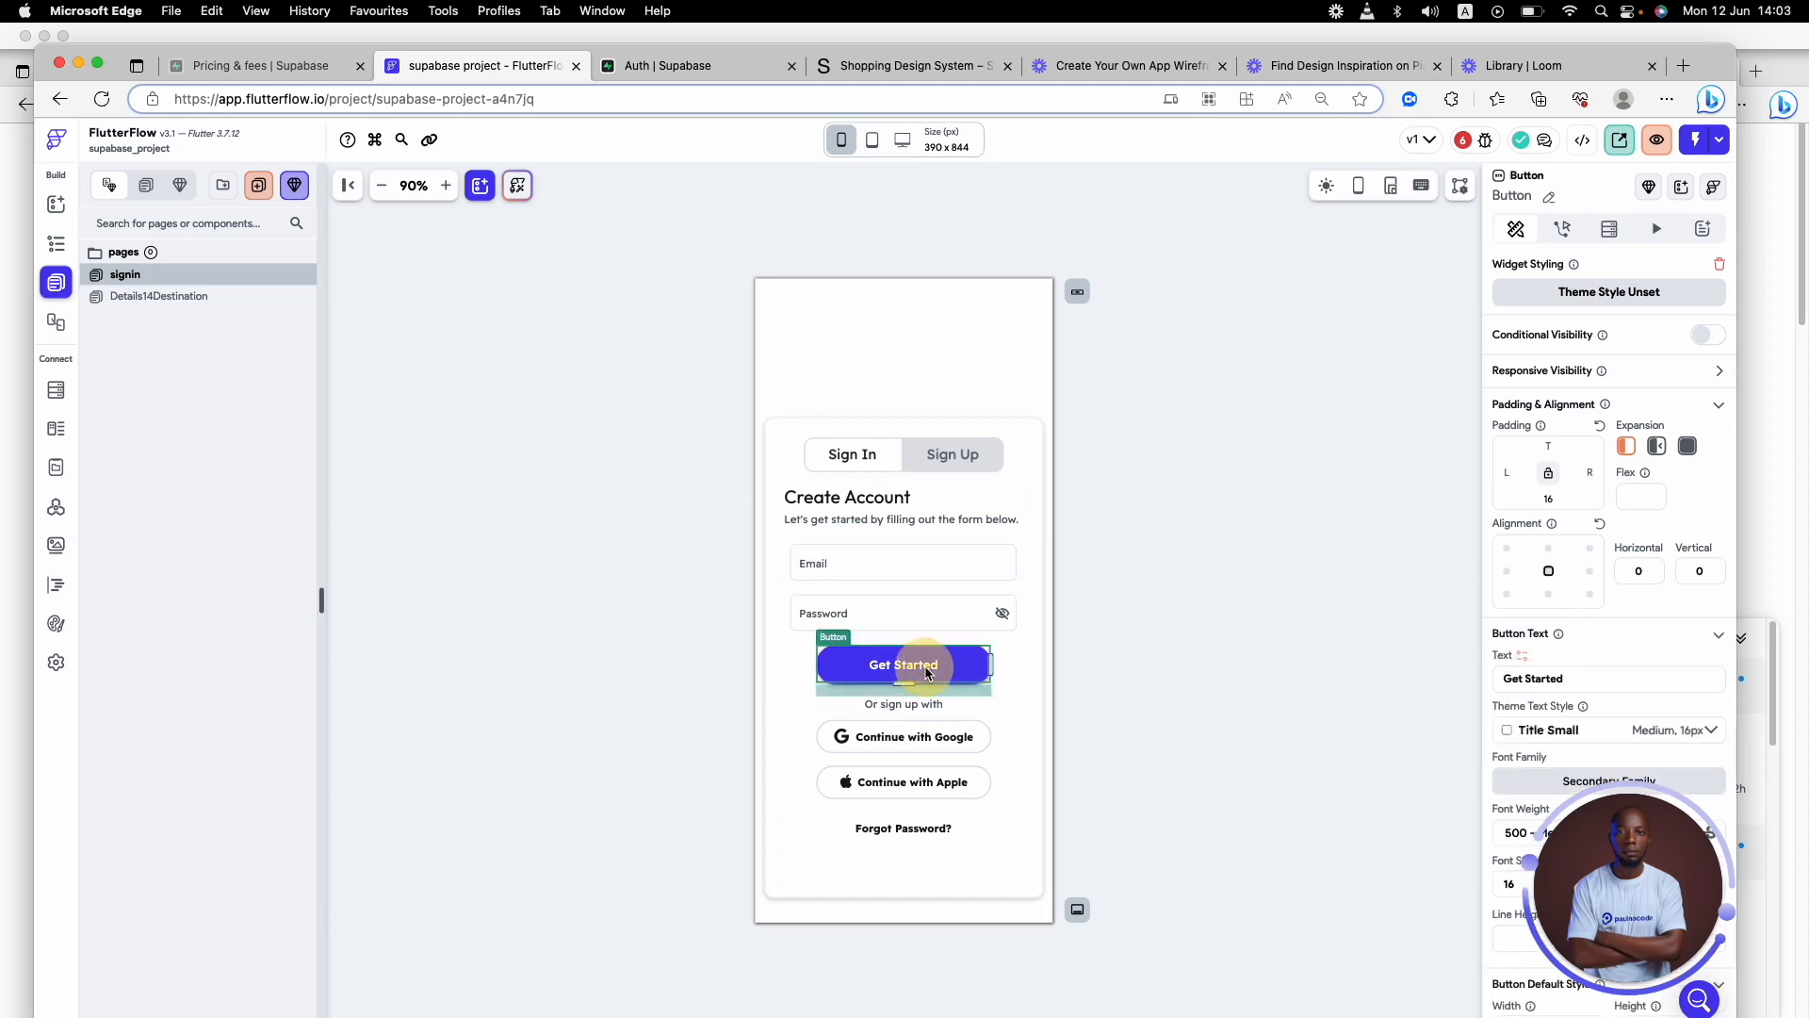
click(56, 201)
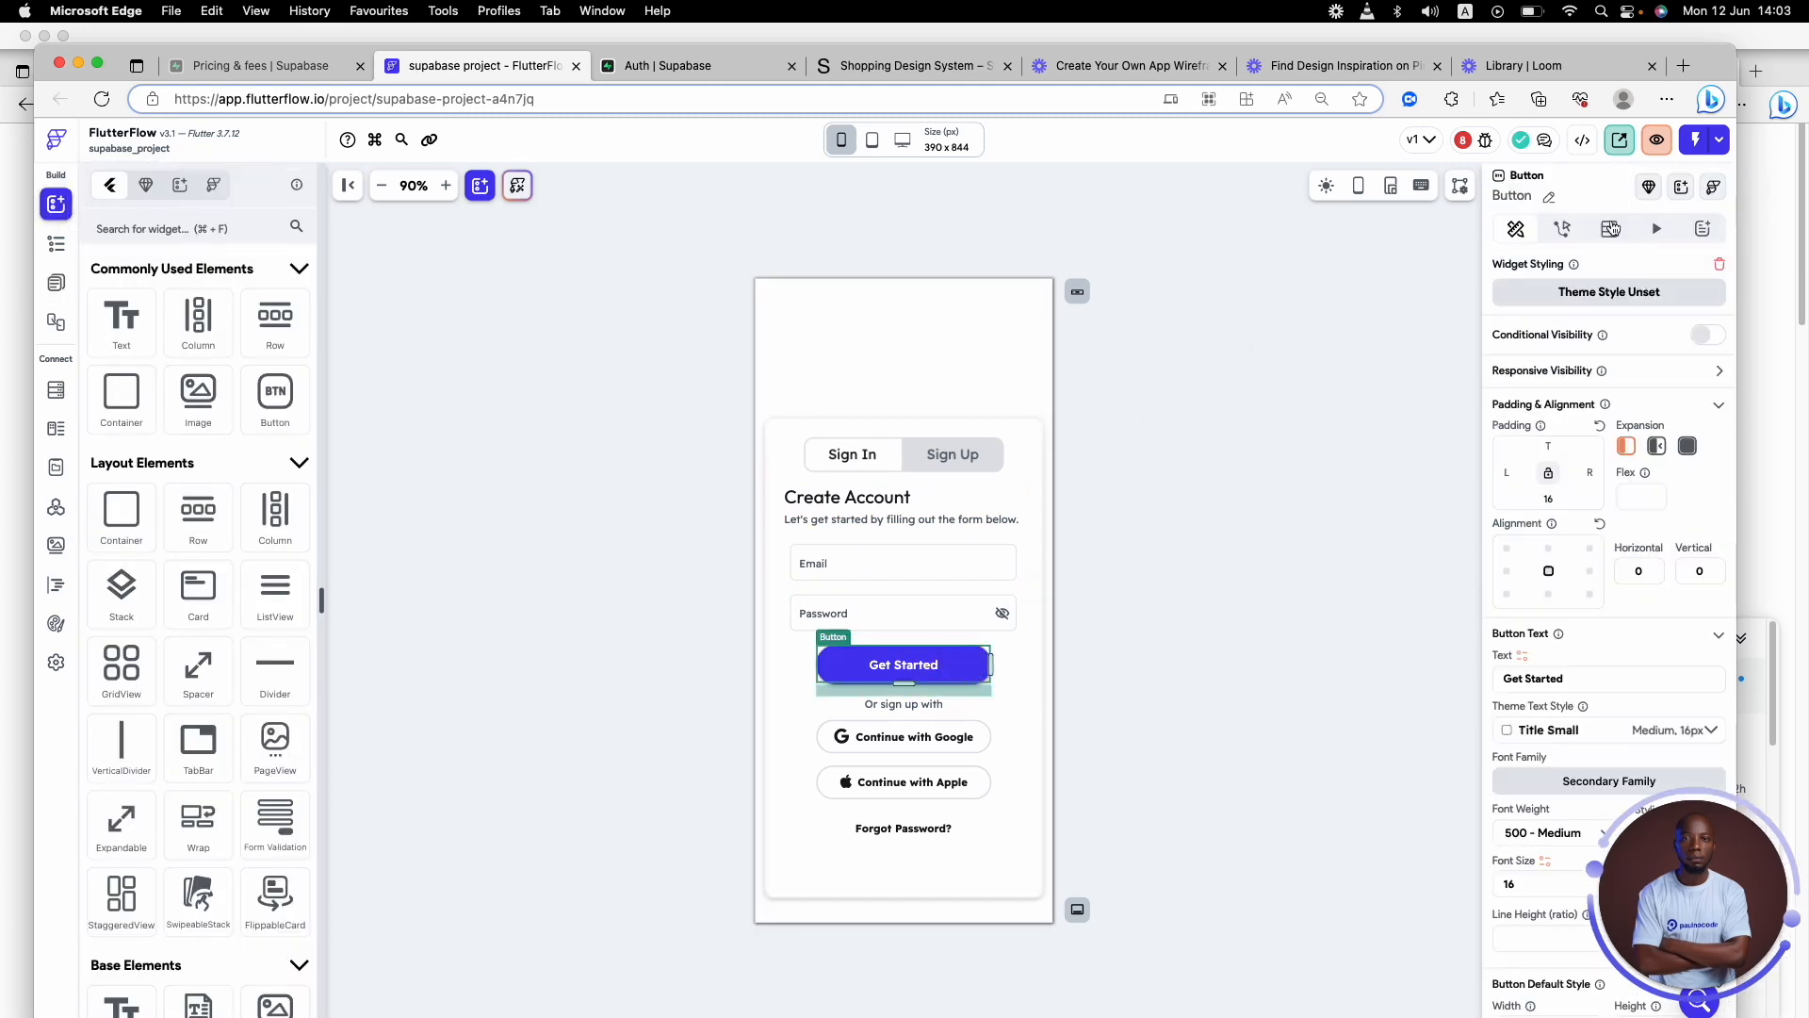
click(1562, 228)
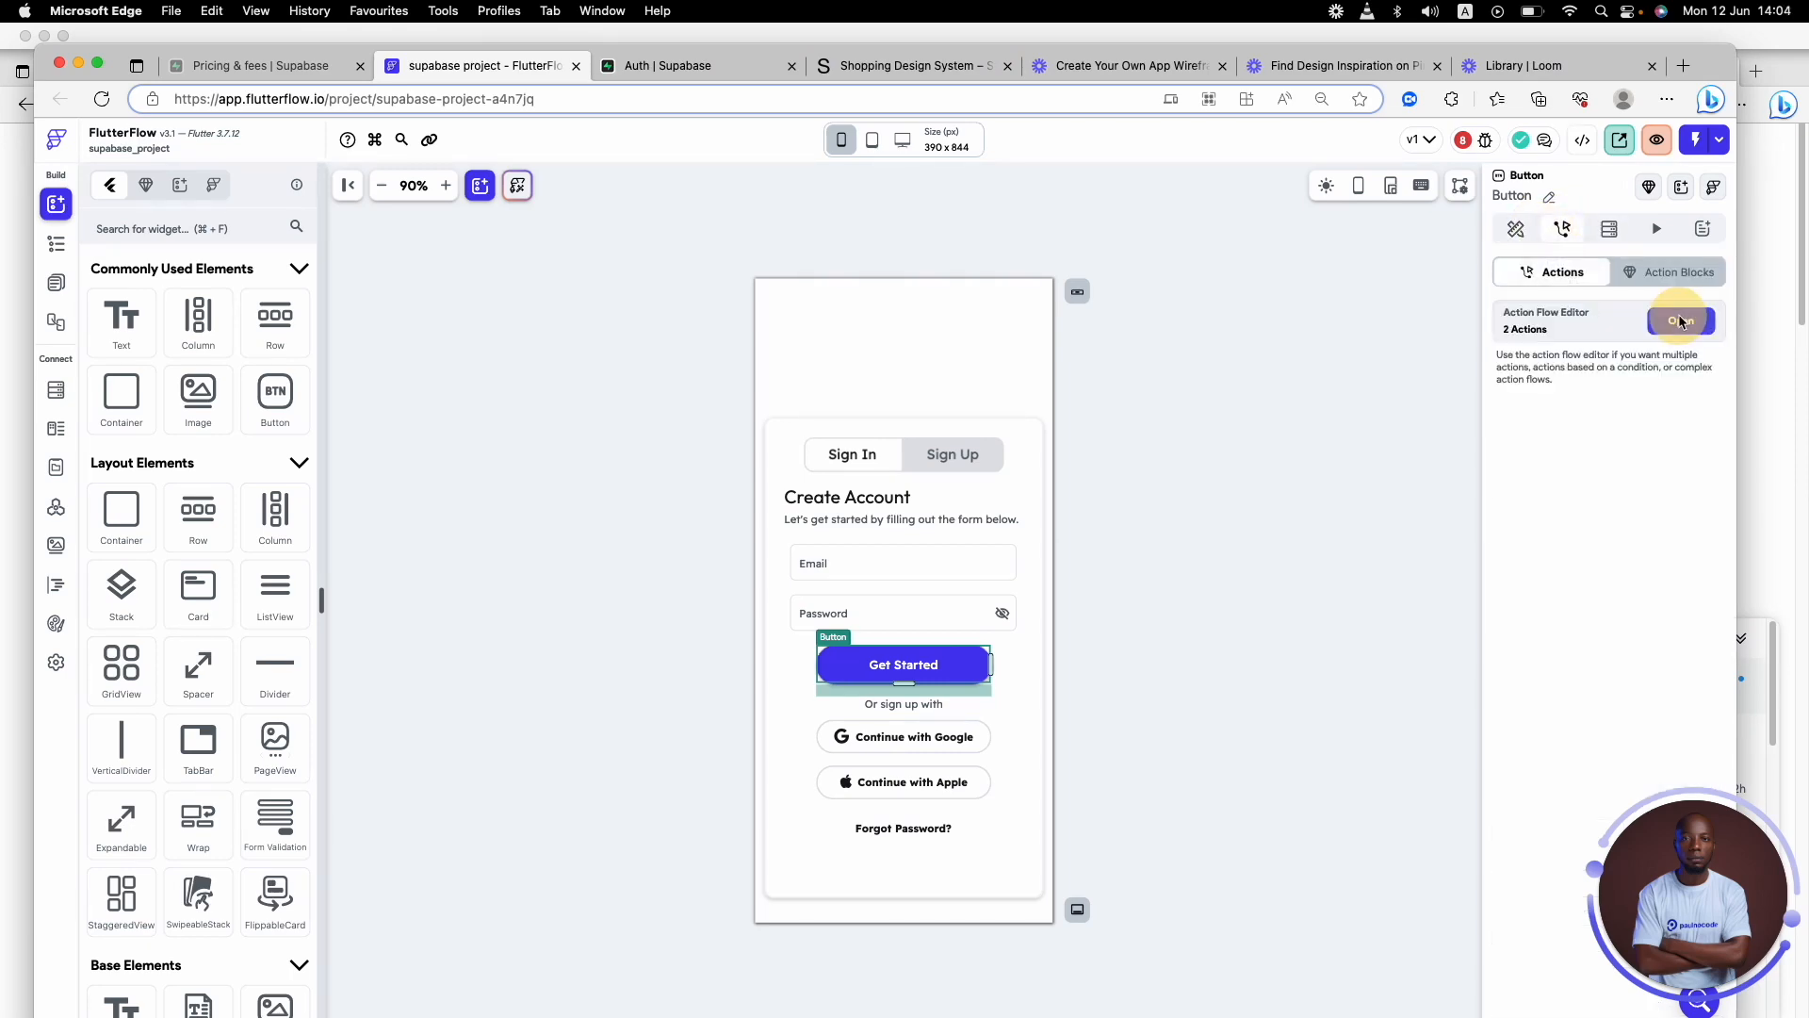
- Delete the button's existing action chain in the flow editor and add a new on-tap action
click(1680, 321)
click(824, 309)
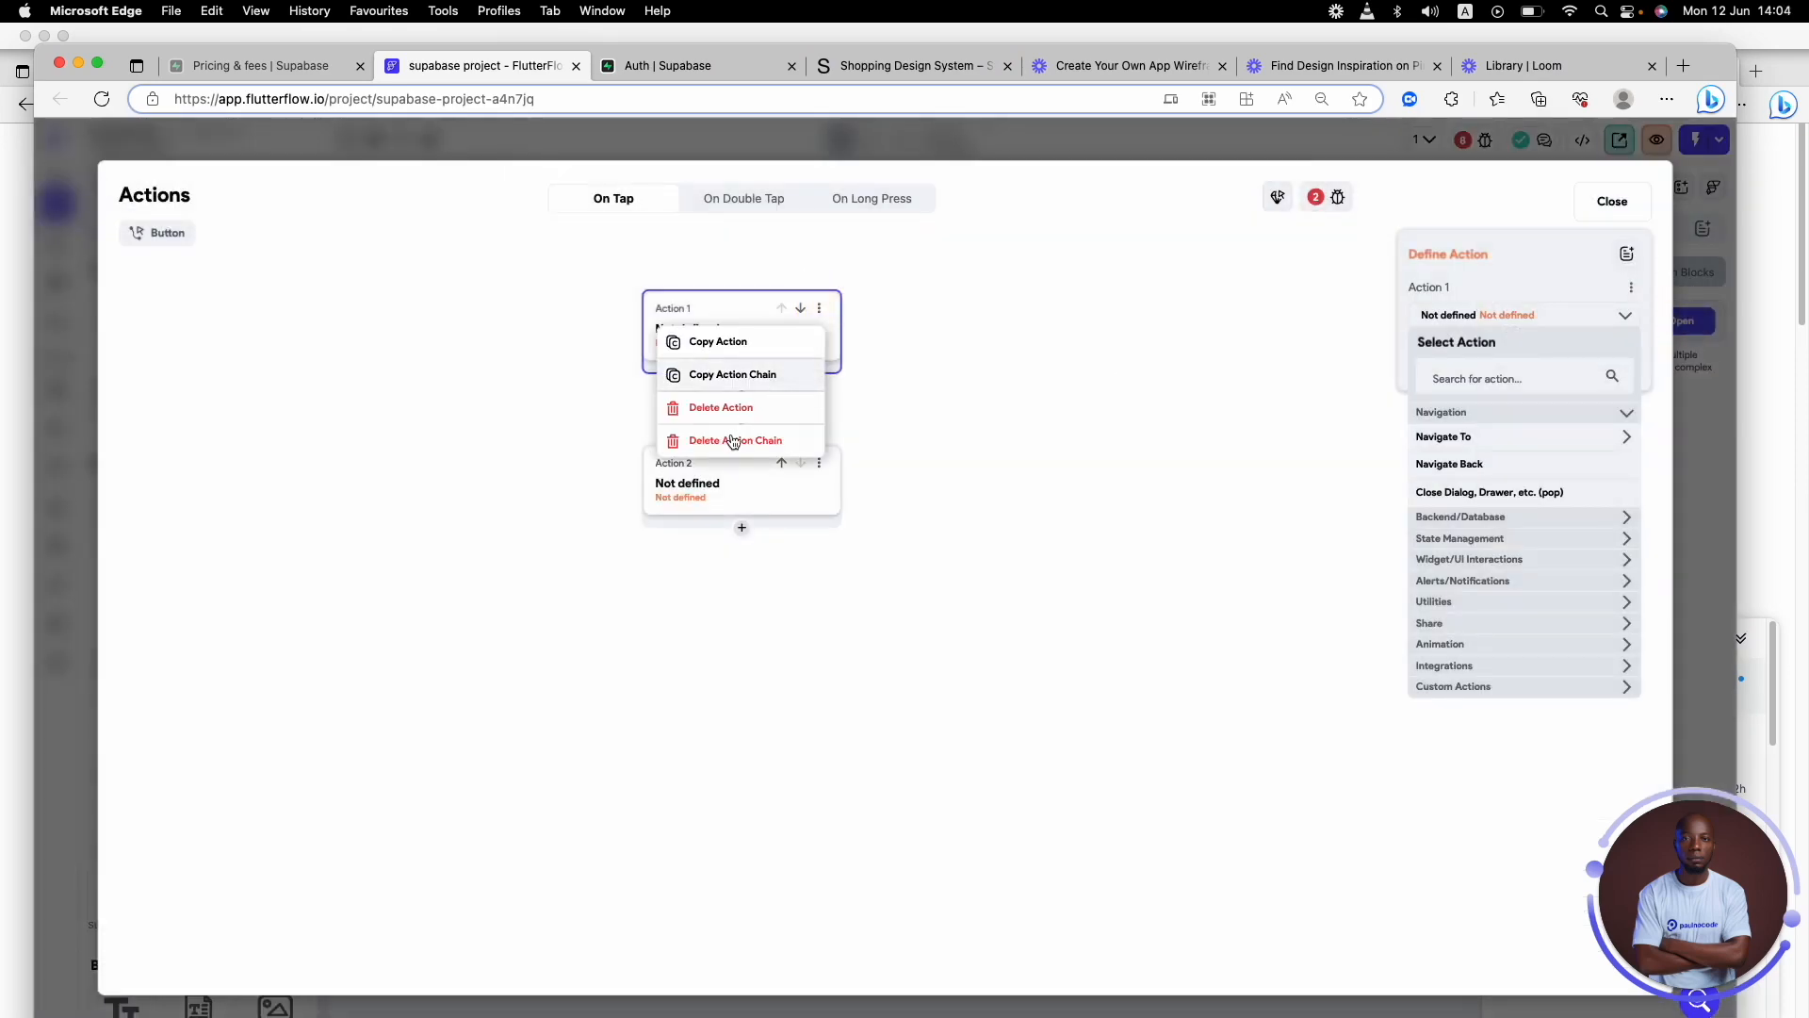
click(733, 435)
click(1009, 613)
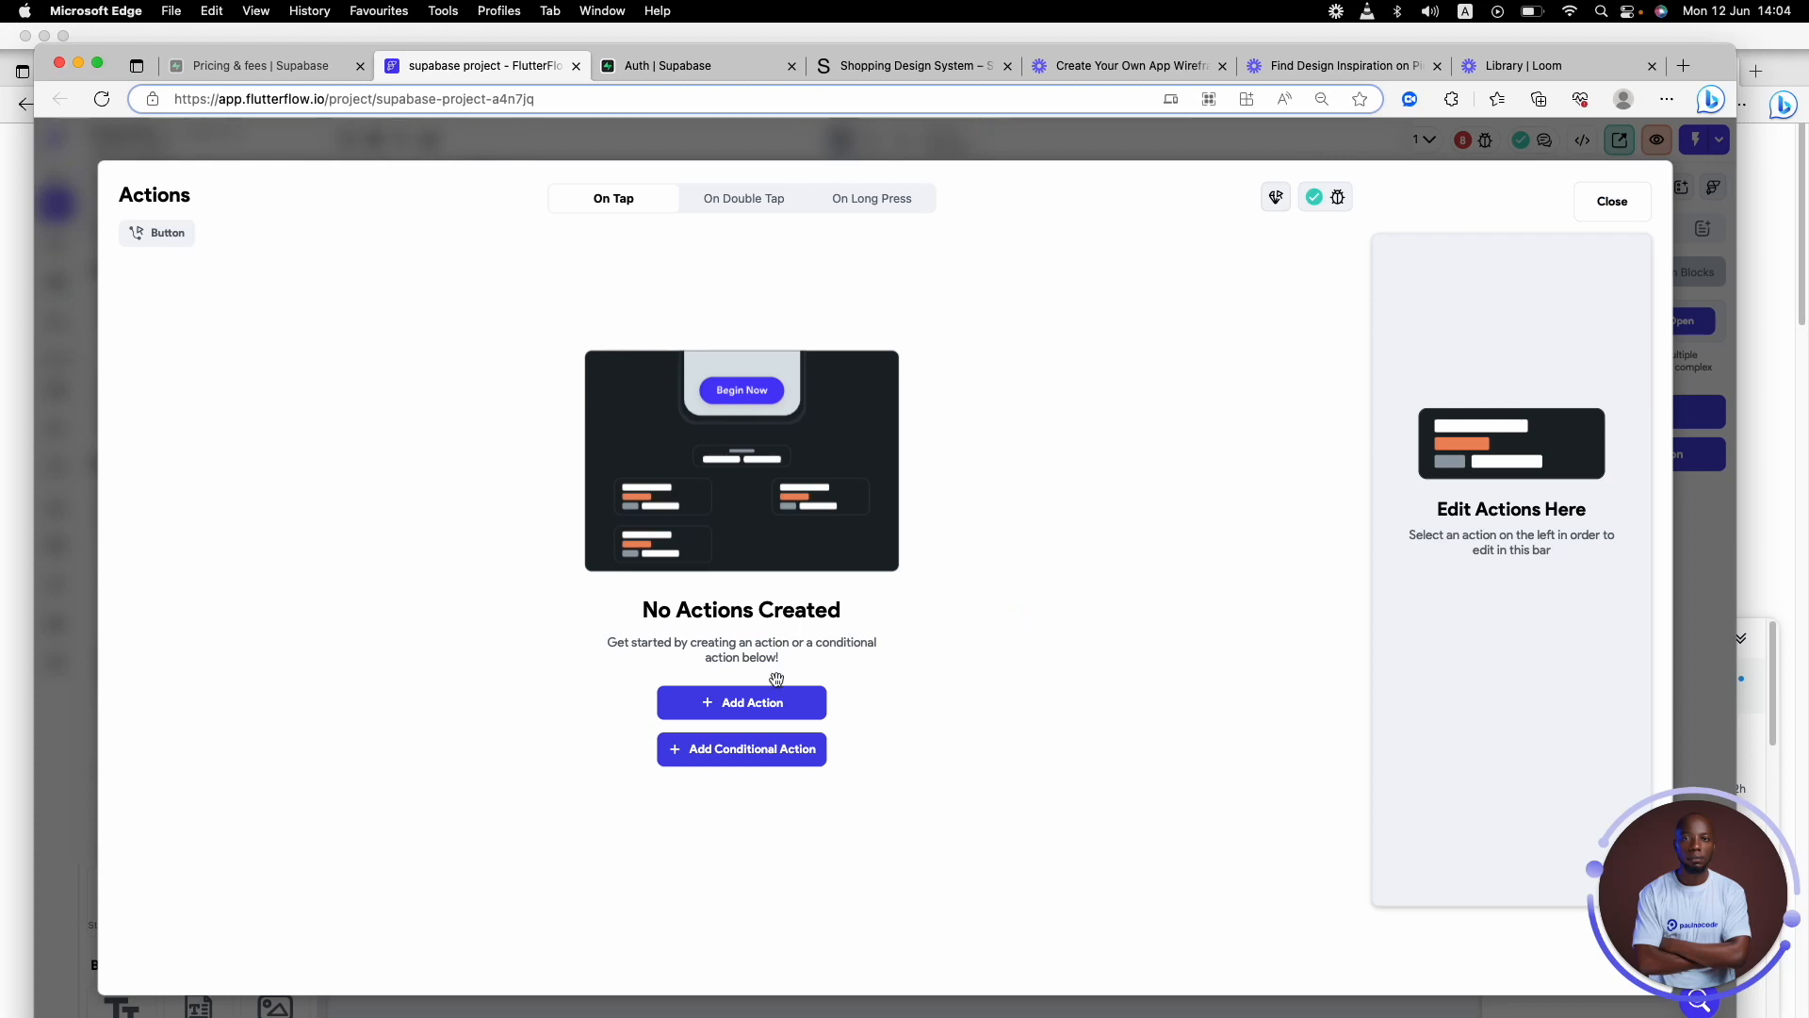
click(753, 702)
click(1494, 378)
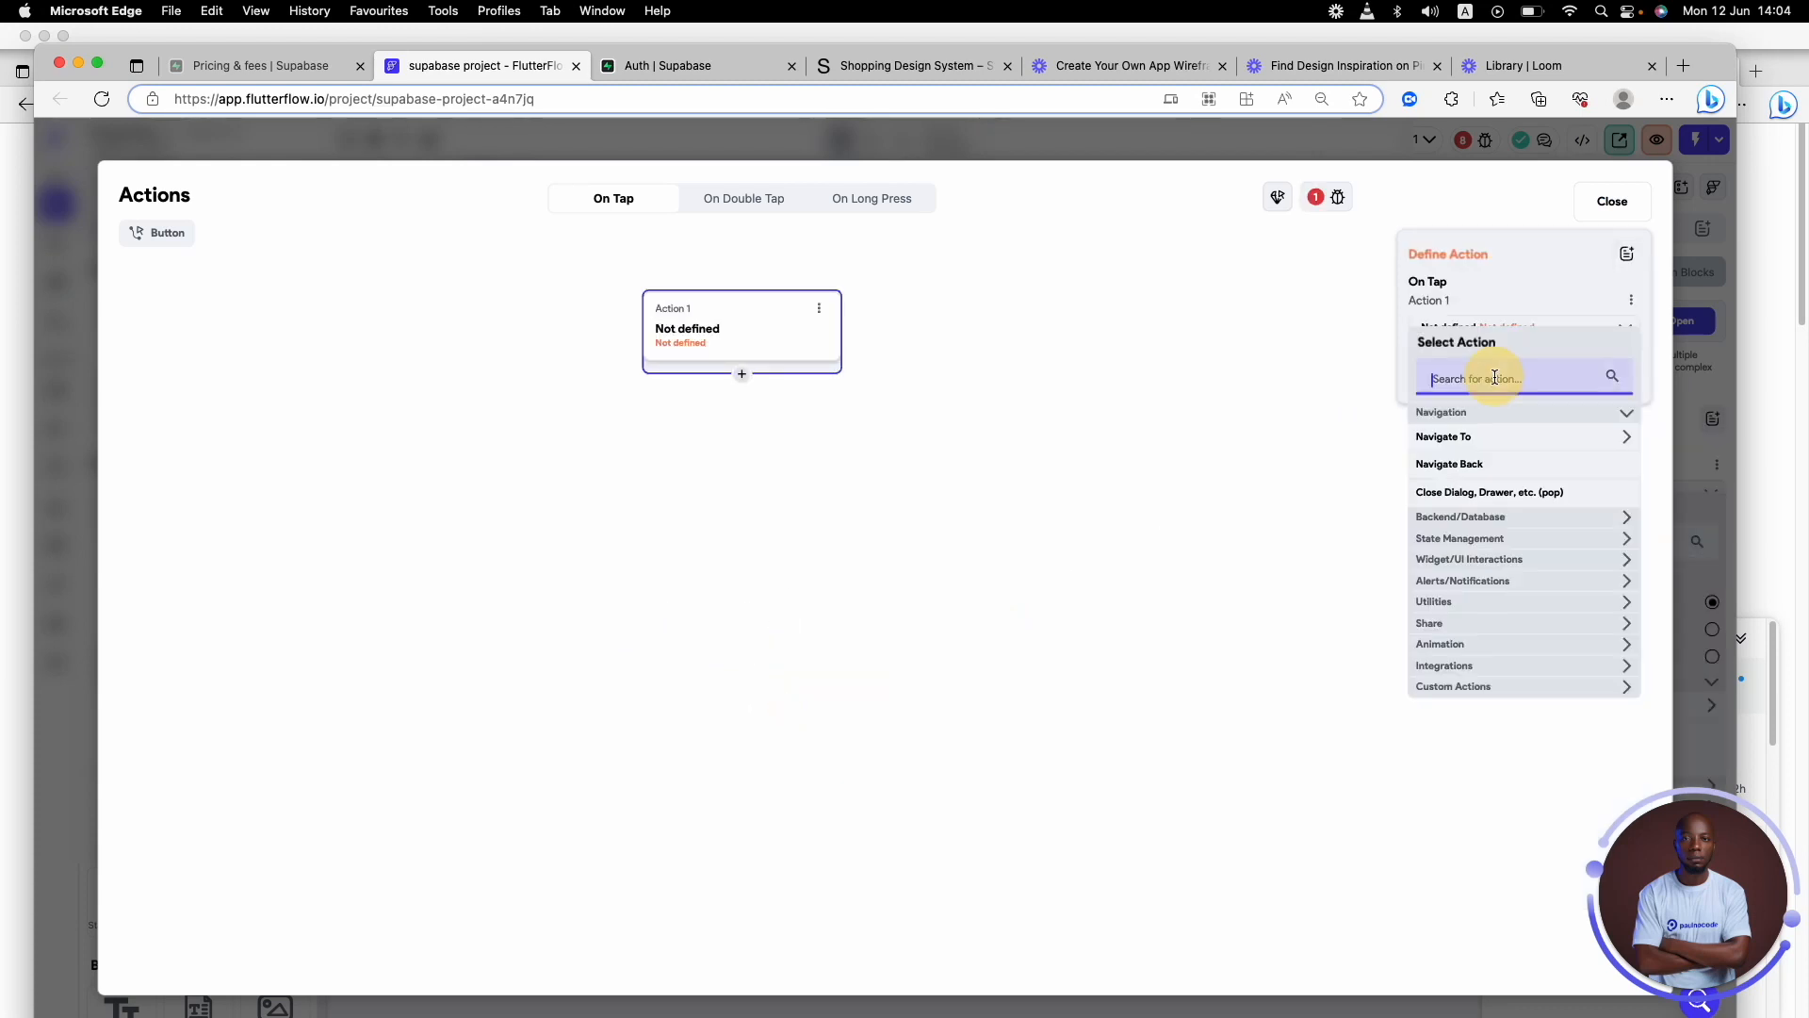
text(sup)
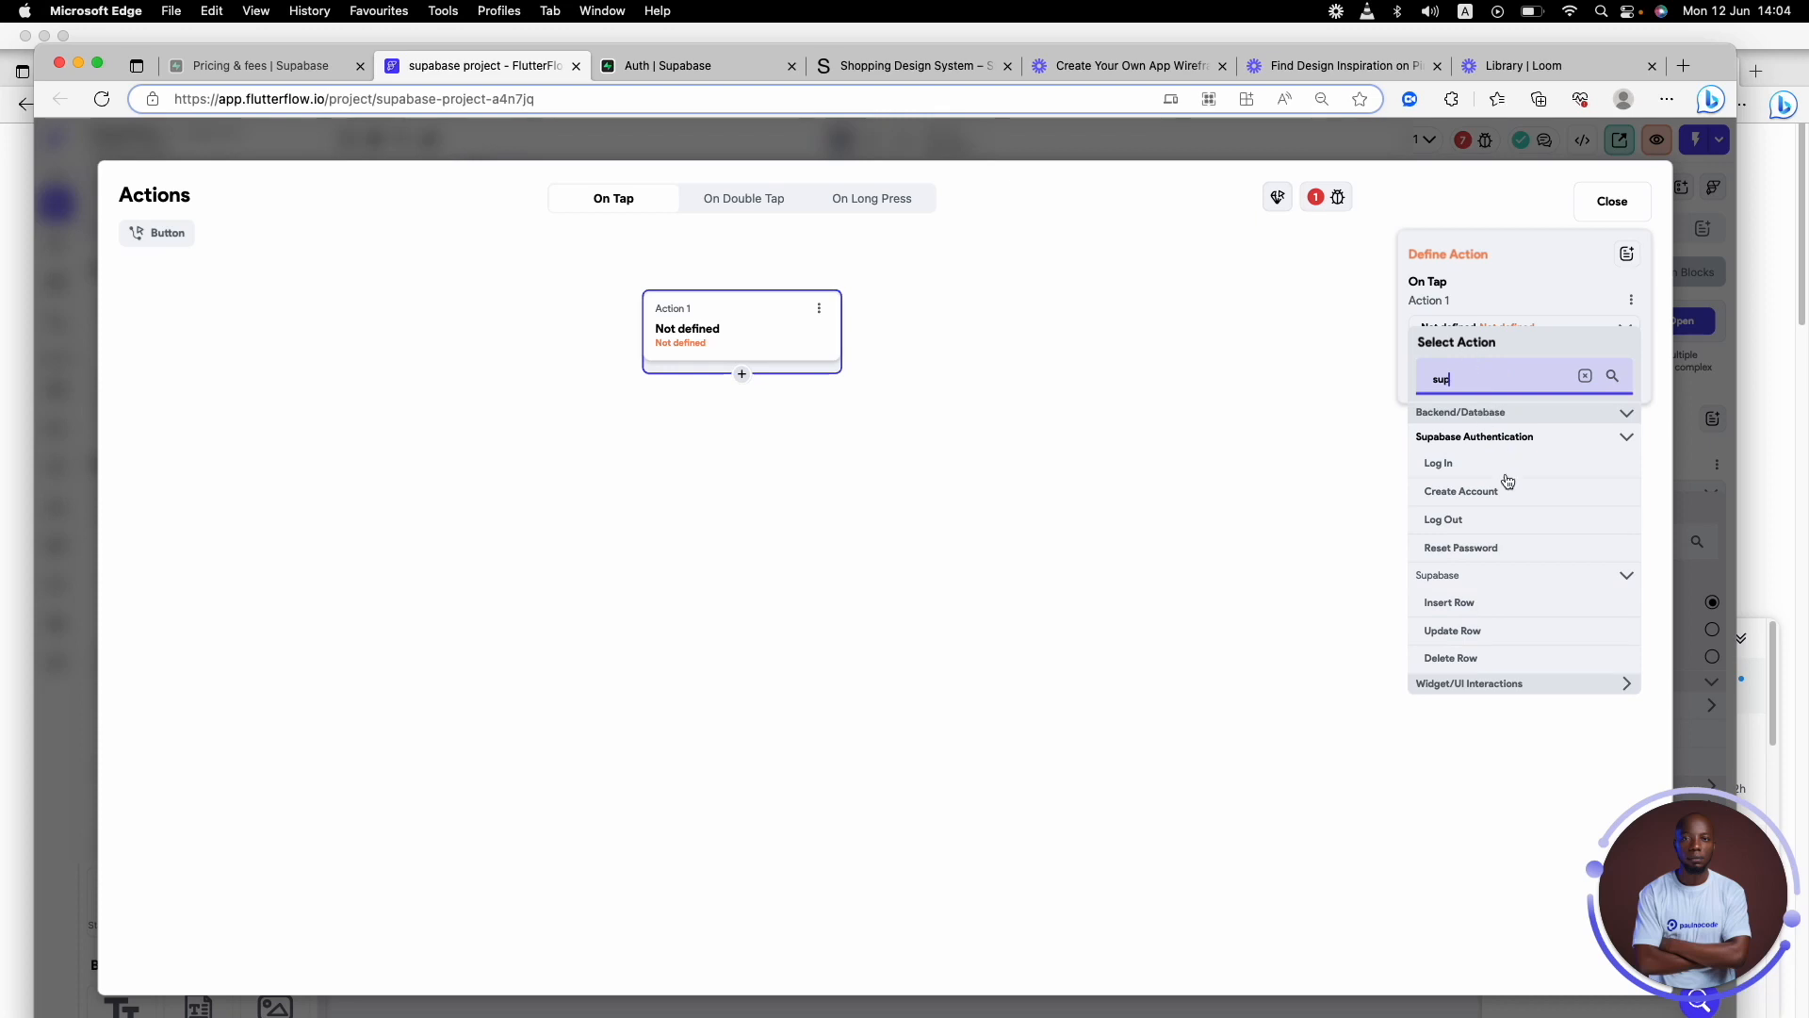
- Make it an Auth Log In by Email using the emailAddress and password fields
click(1444, 462)
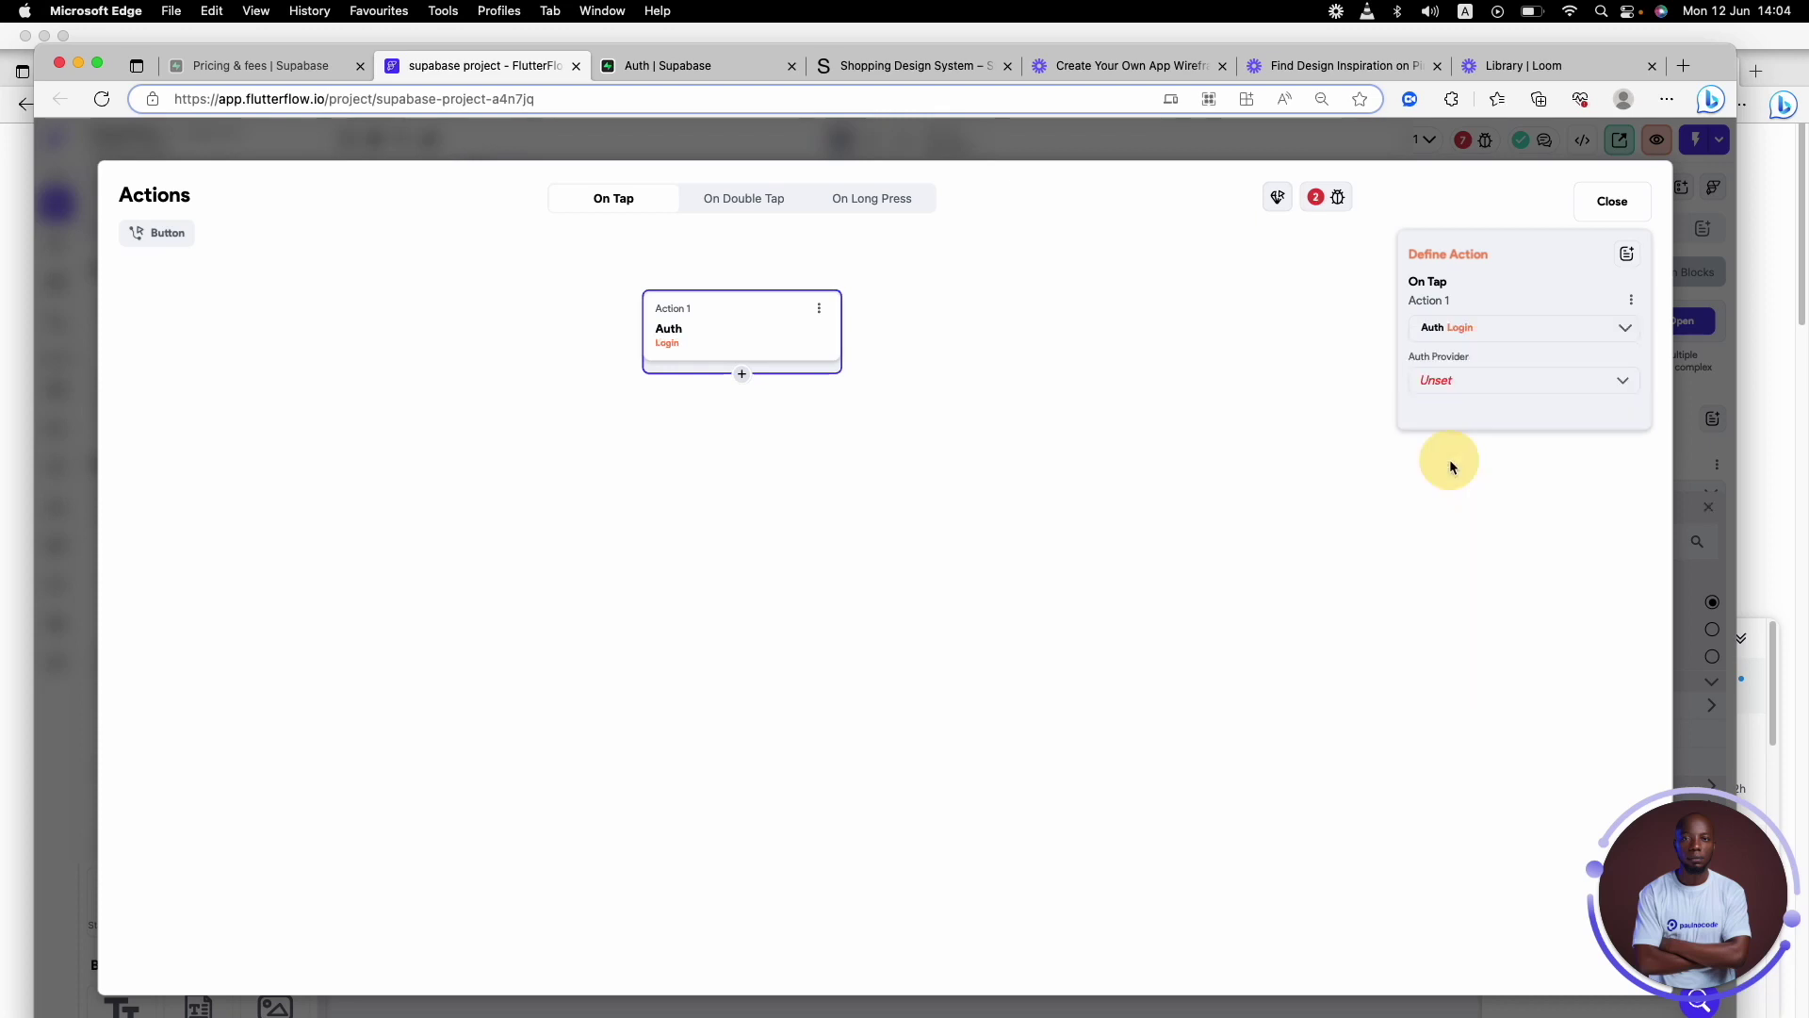
click(1470, 379)
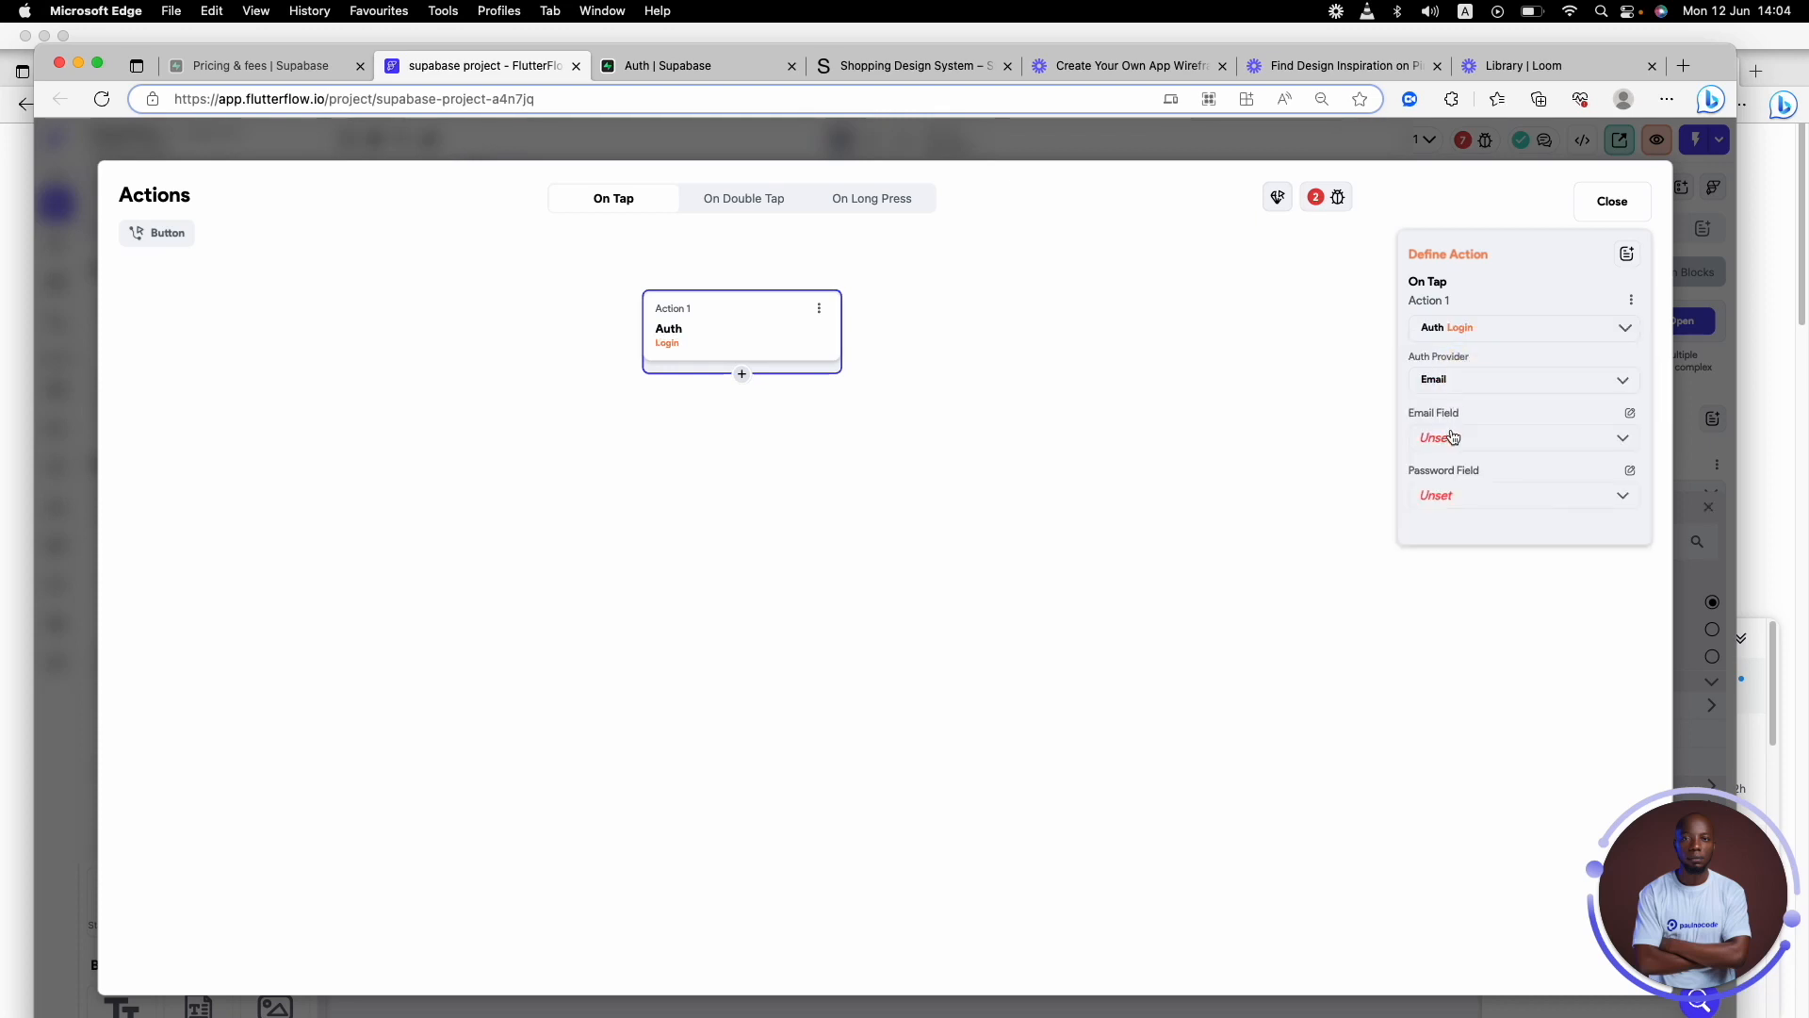
click(1453, 438)
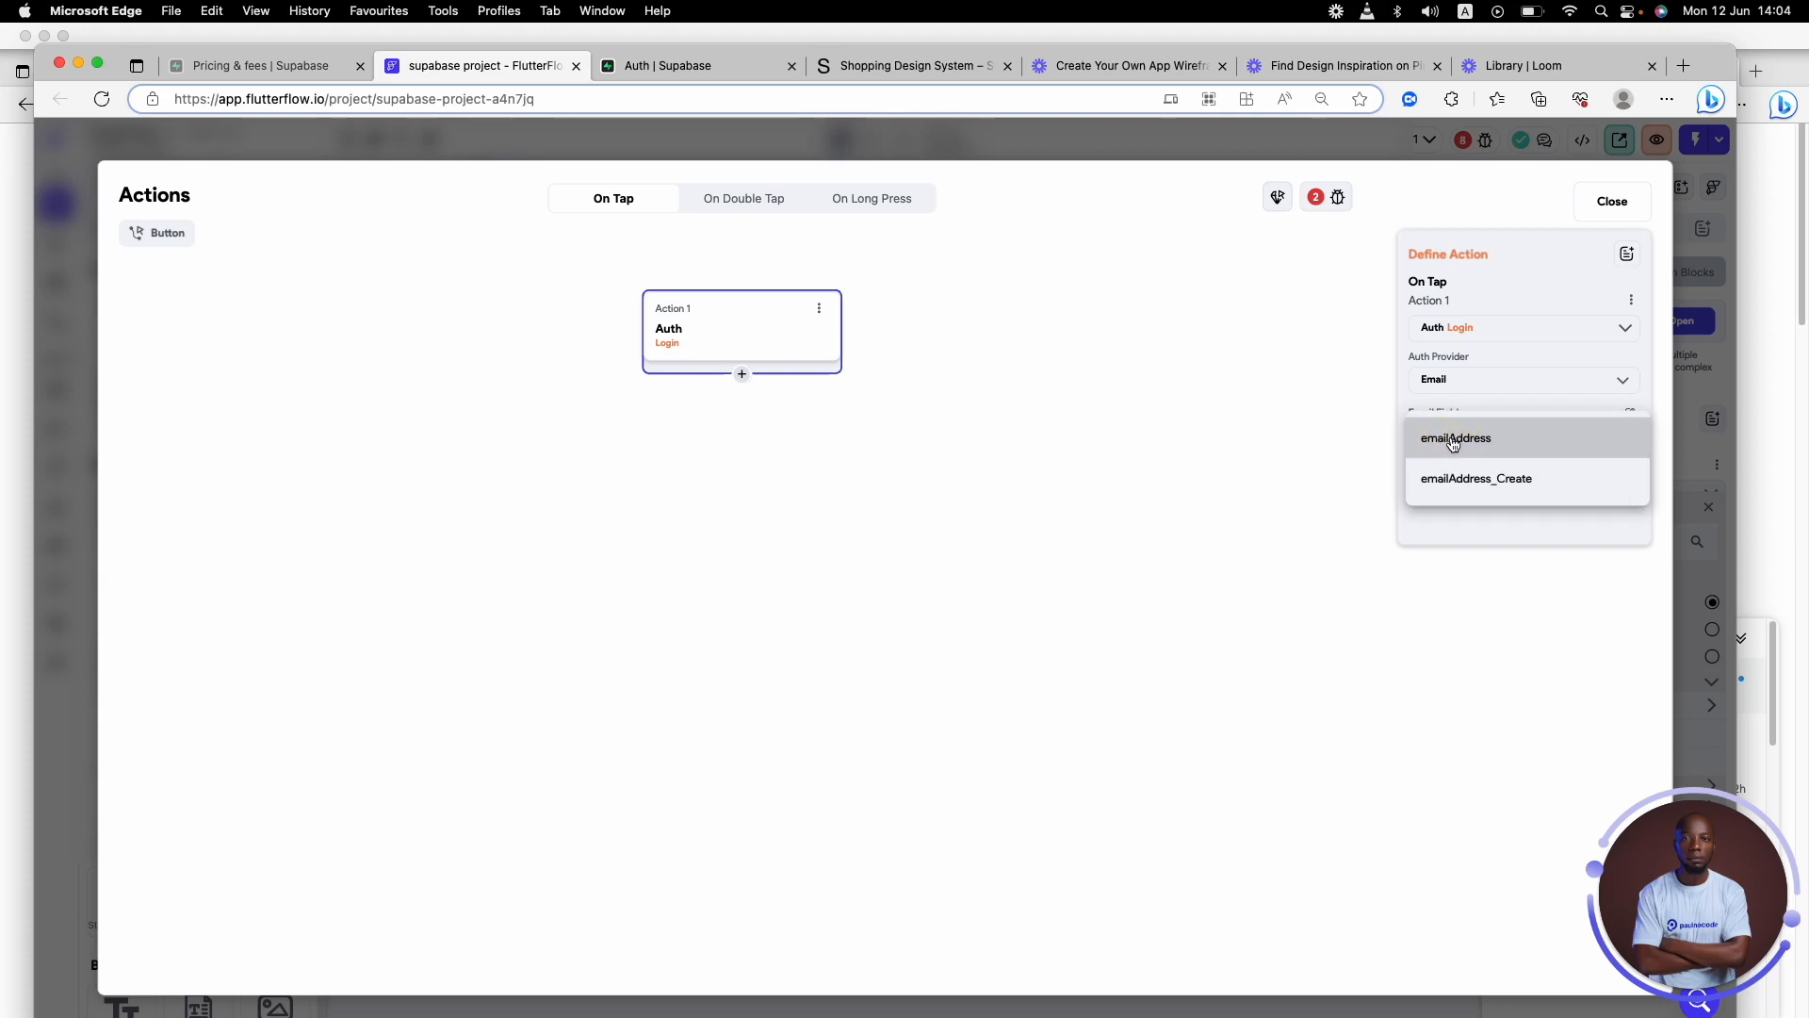
click(1453, 441)
click(1470, 495)
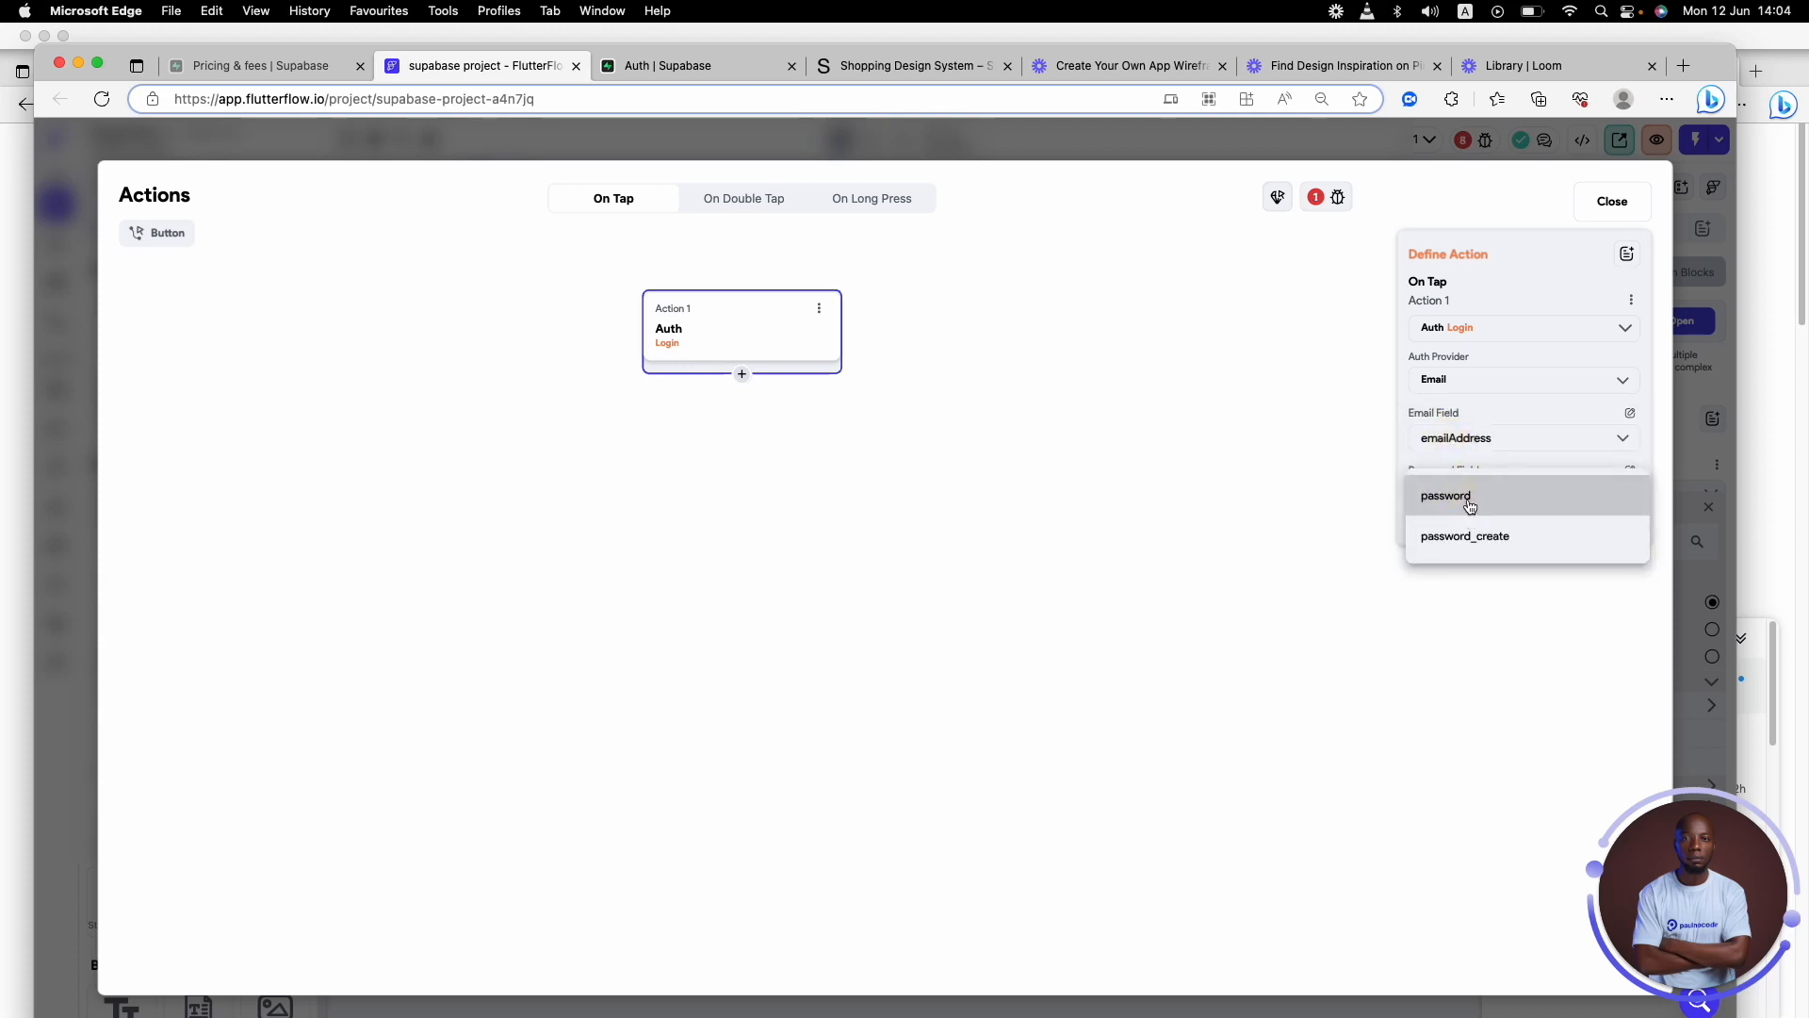
click(1470, 502)
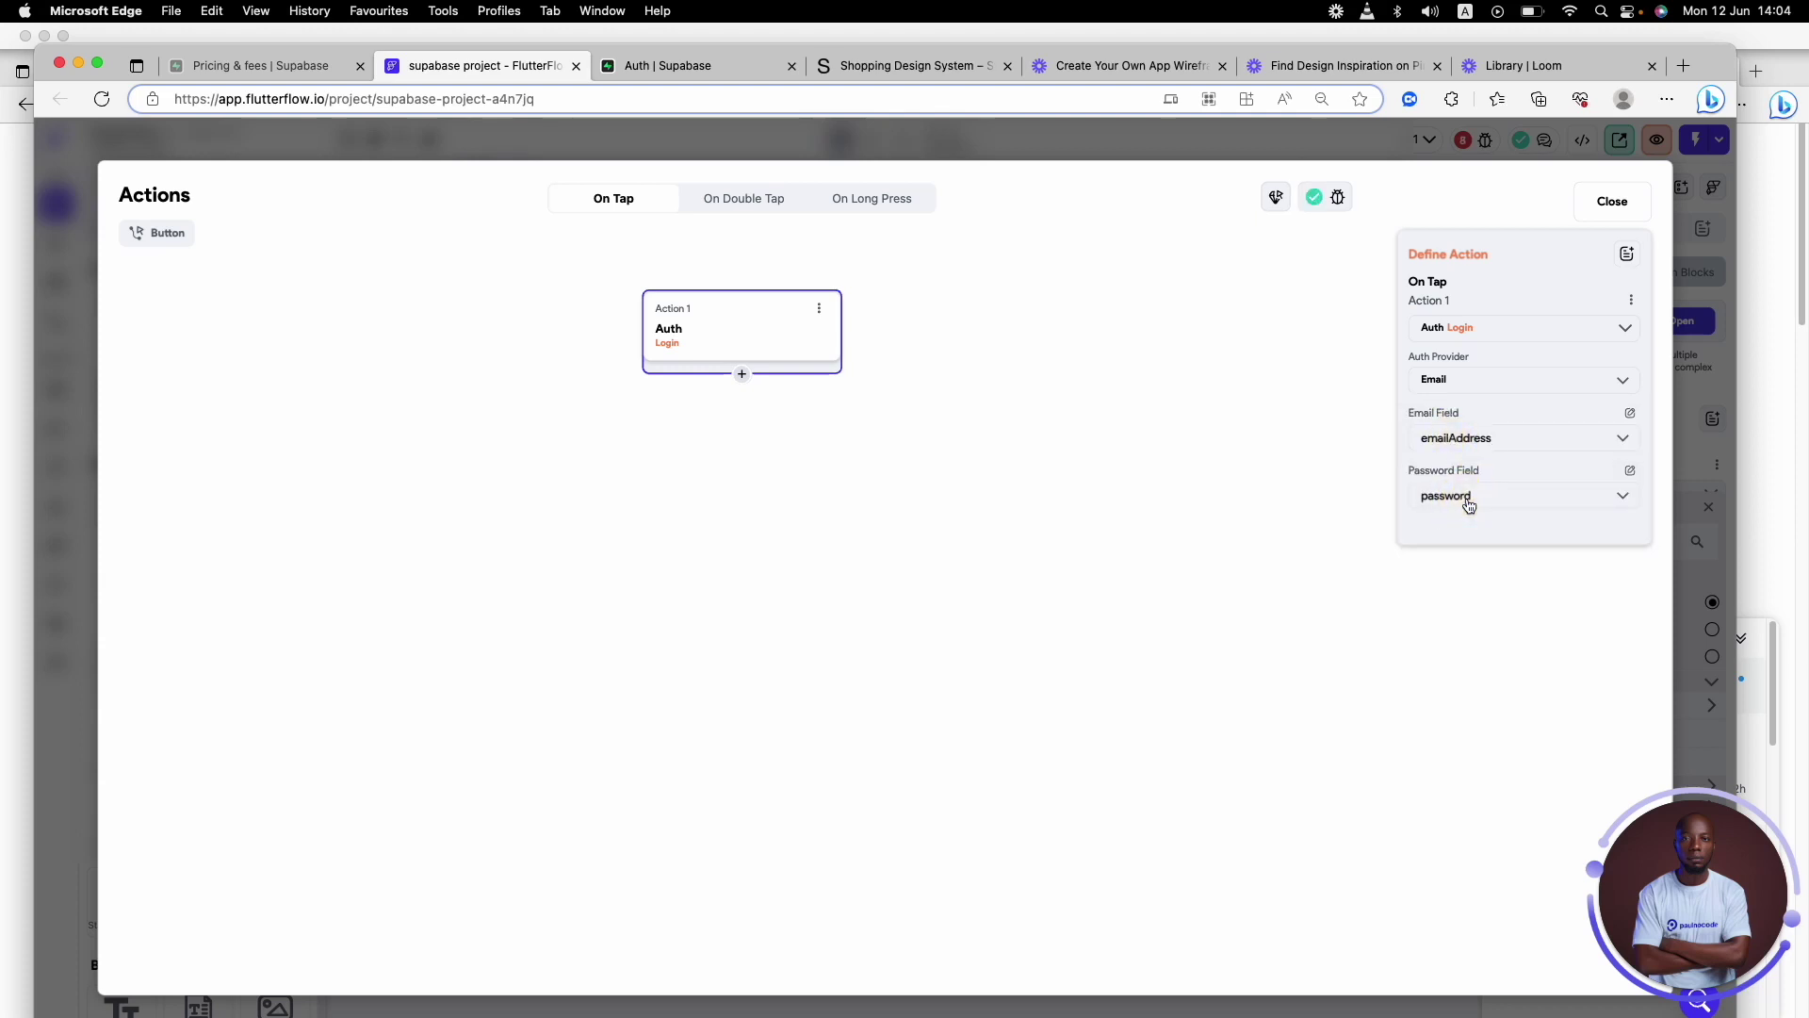
- Add a Navigate To Details14Destination action after login and close the editor
click(741, 374)
click(742, 409)
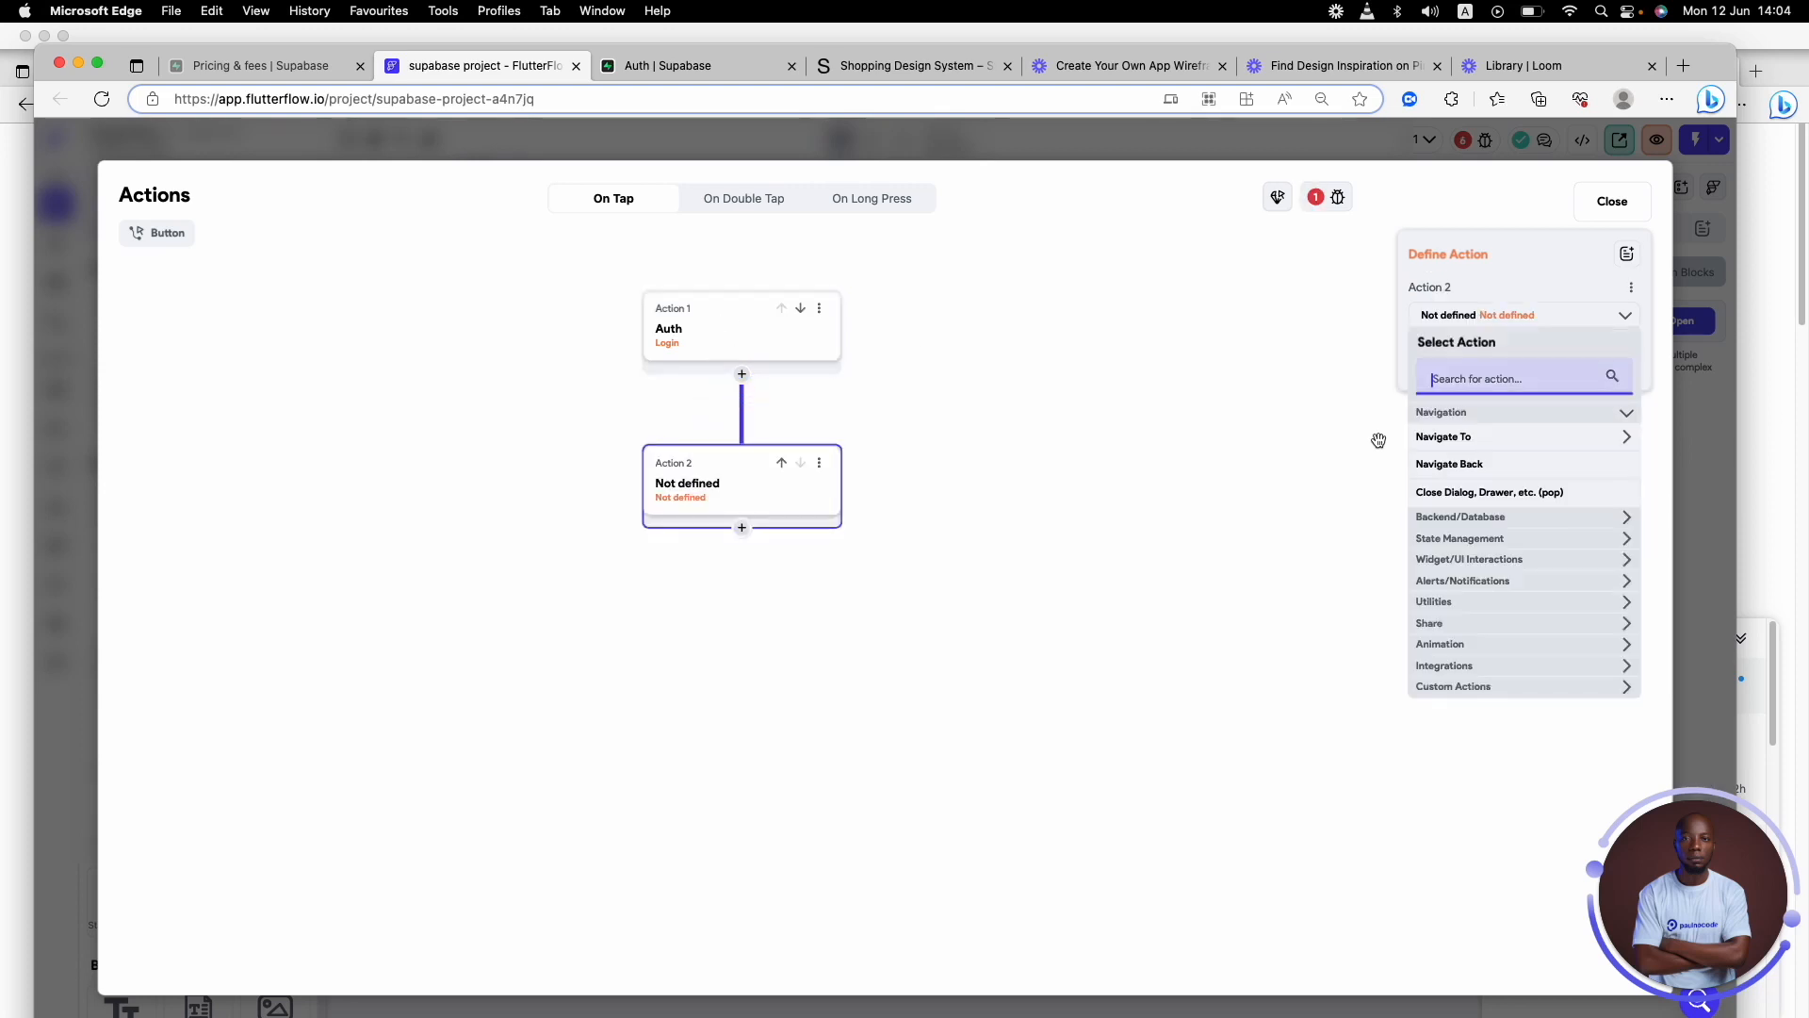
click(1484, 438)
click(1470, 462)
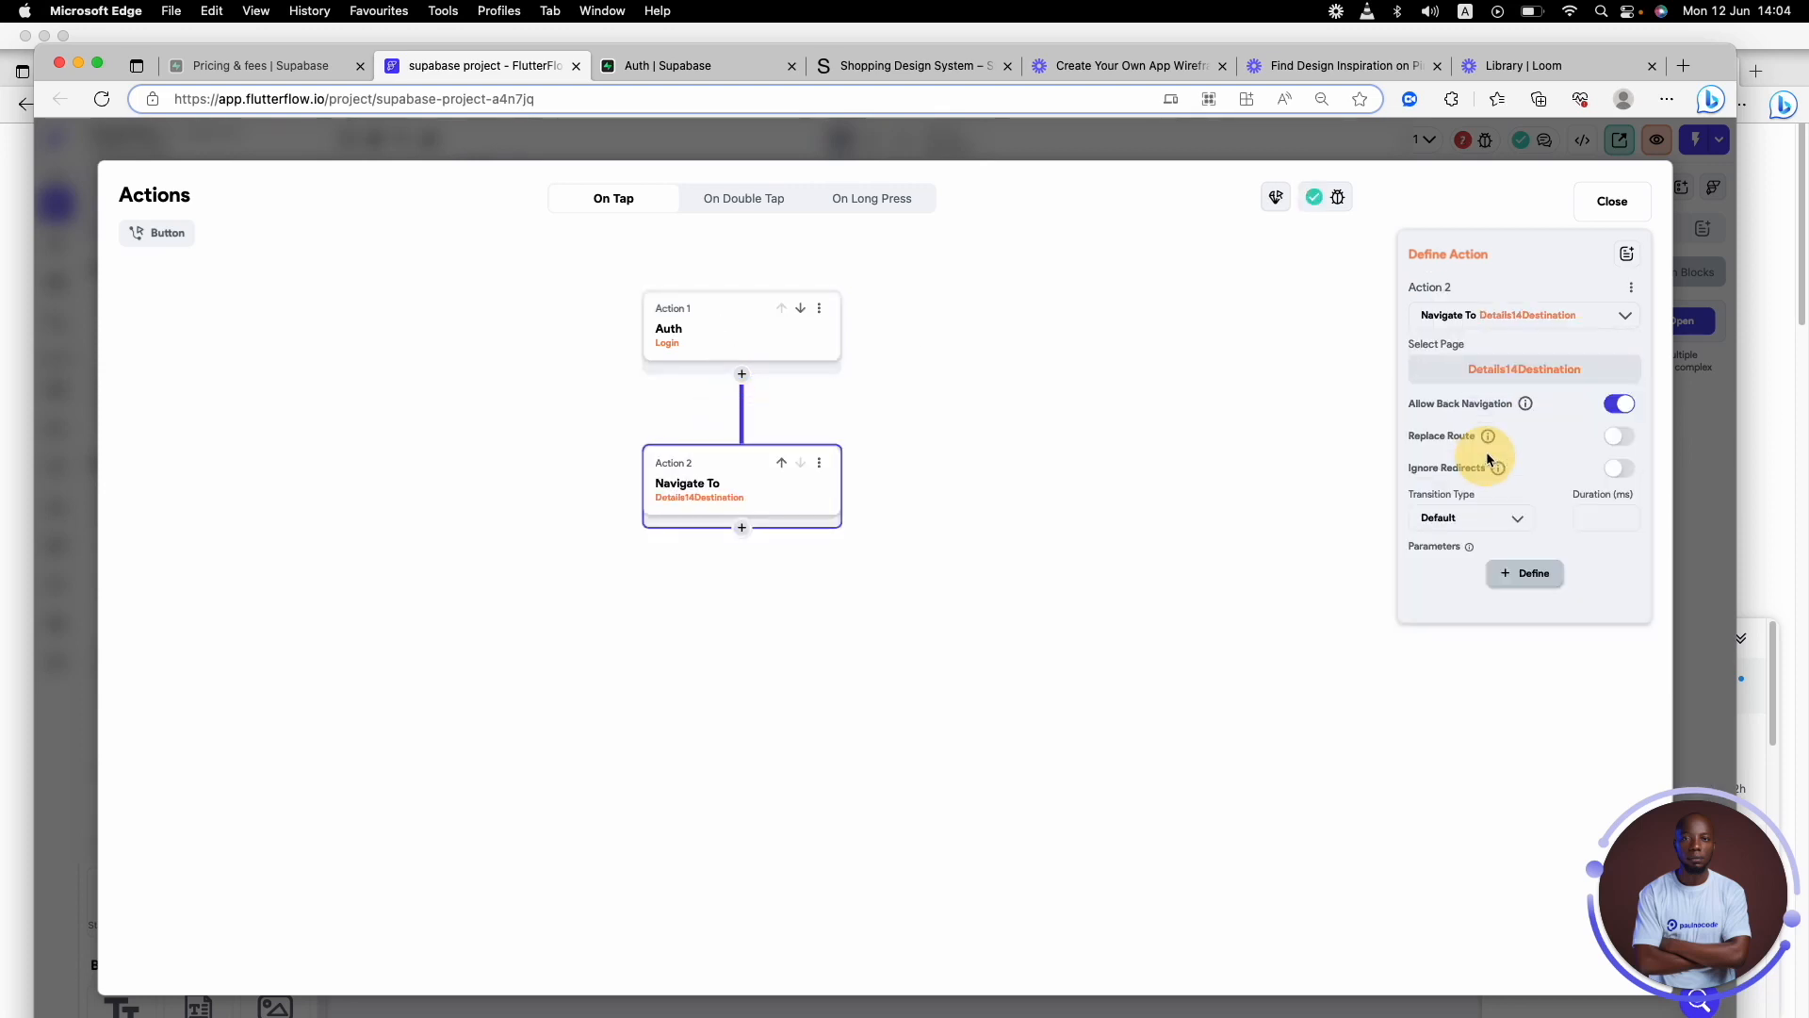
click(1613, 201)
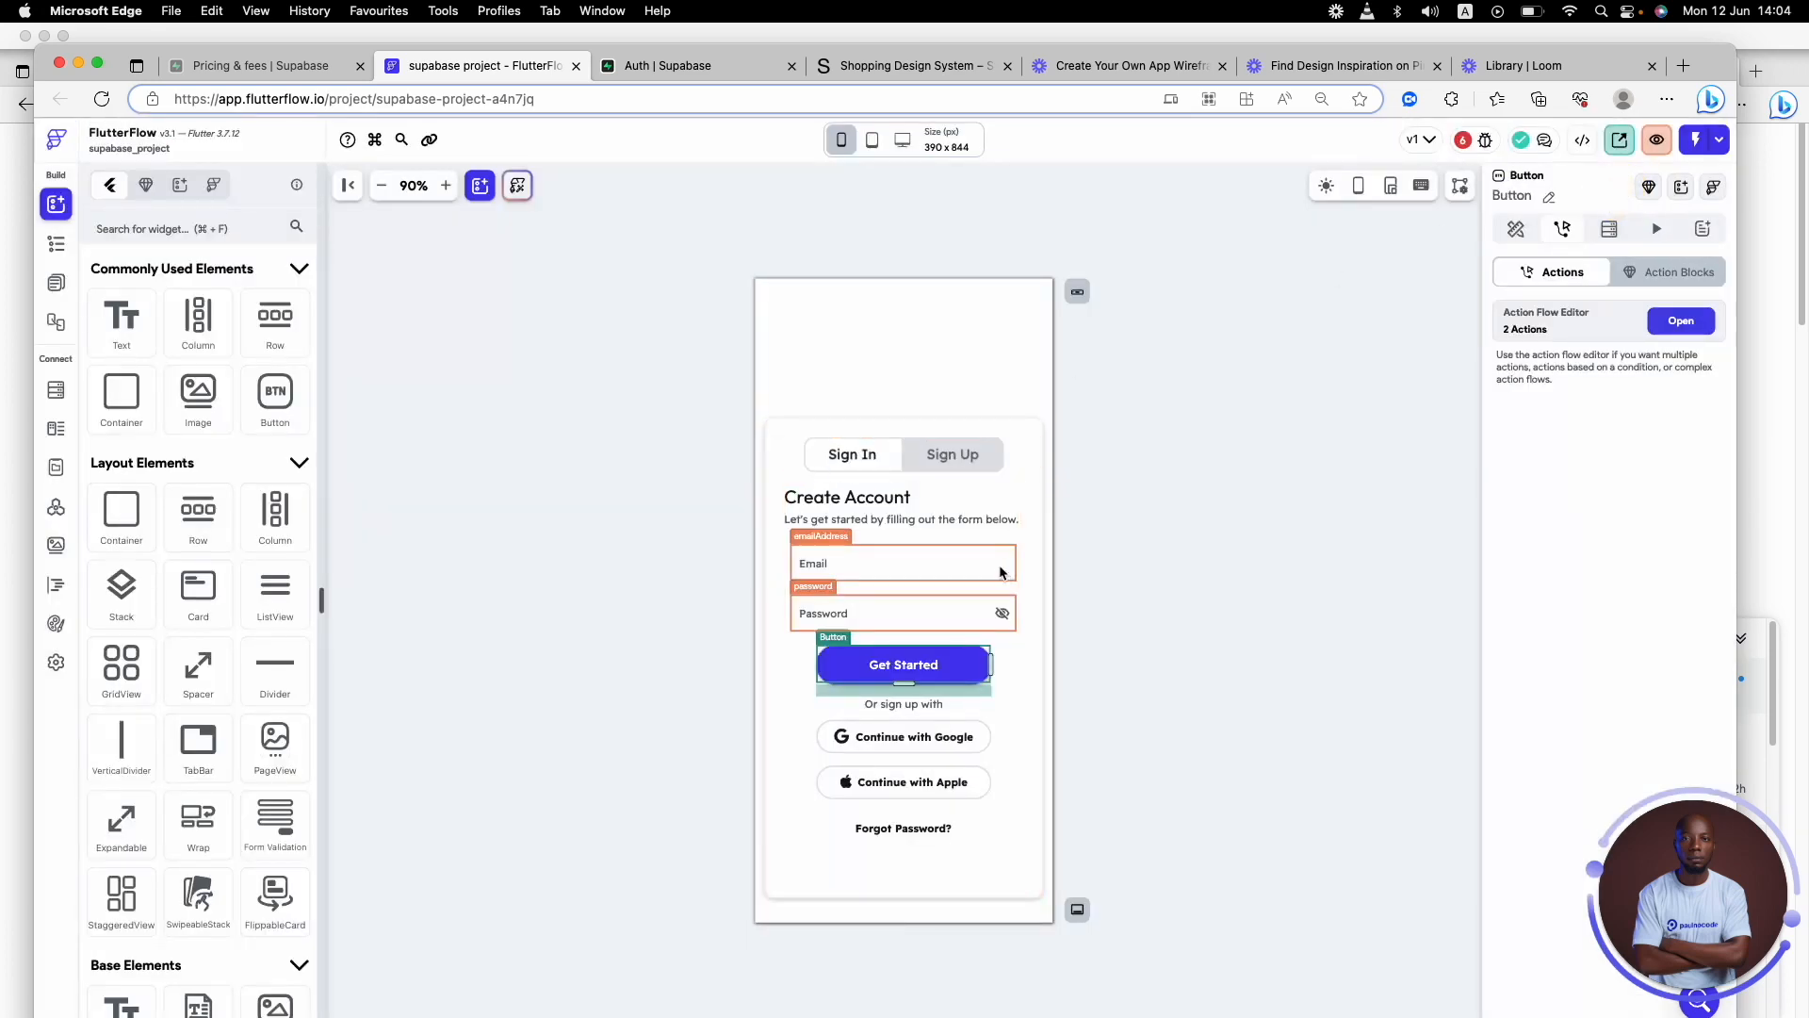
- Select the Sign Up button on the Sign Up view and open its action flow editor
click(950, 455)
click(902, 676)
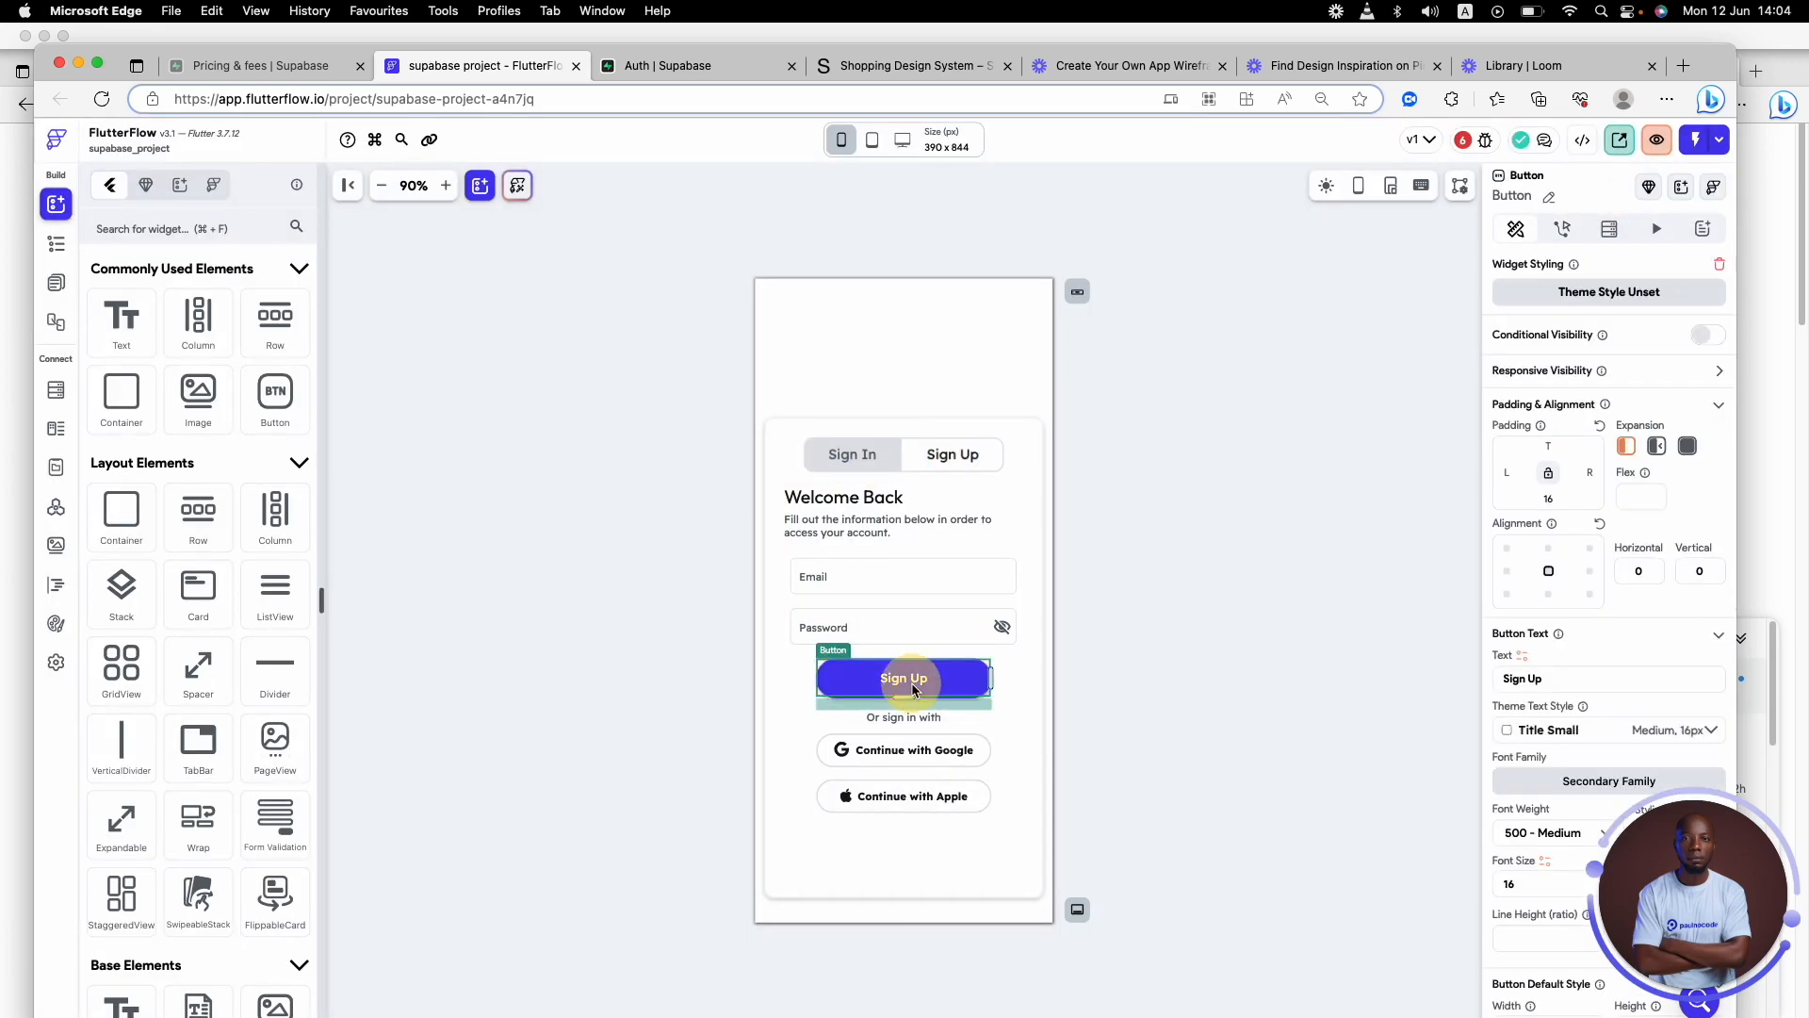
click(1563, 228)
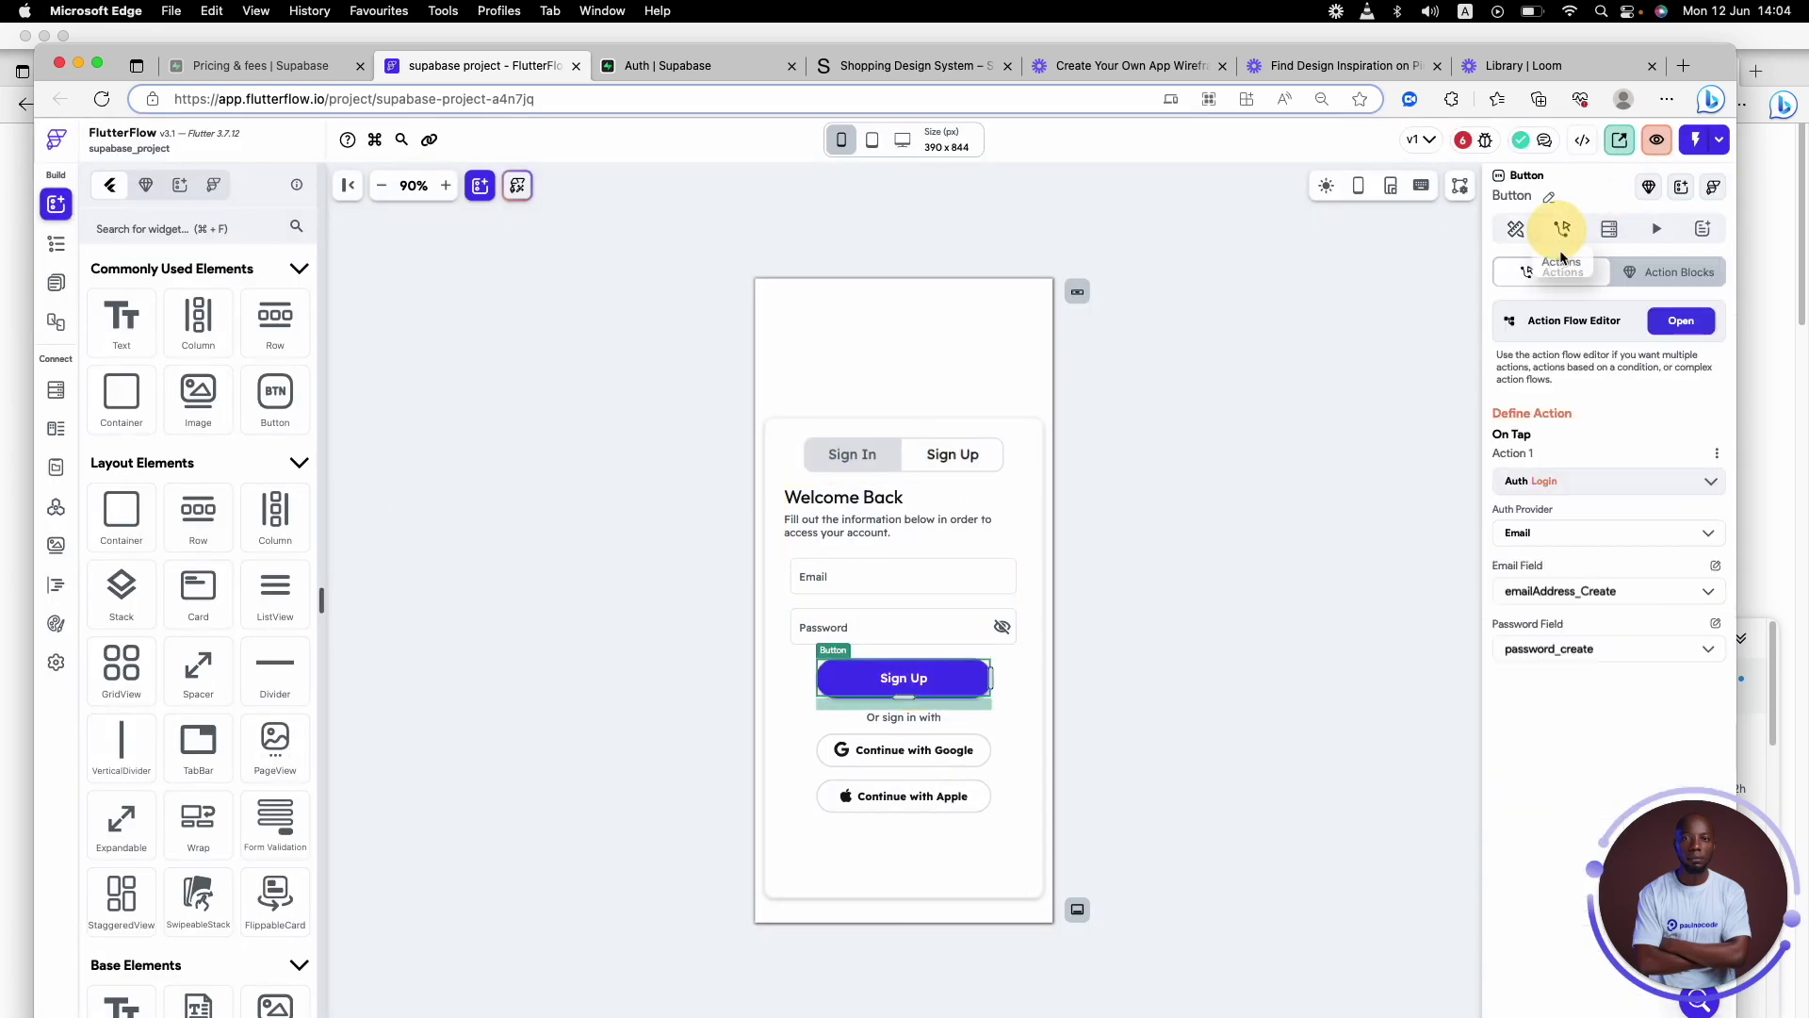
click(1683, 321)
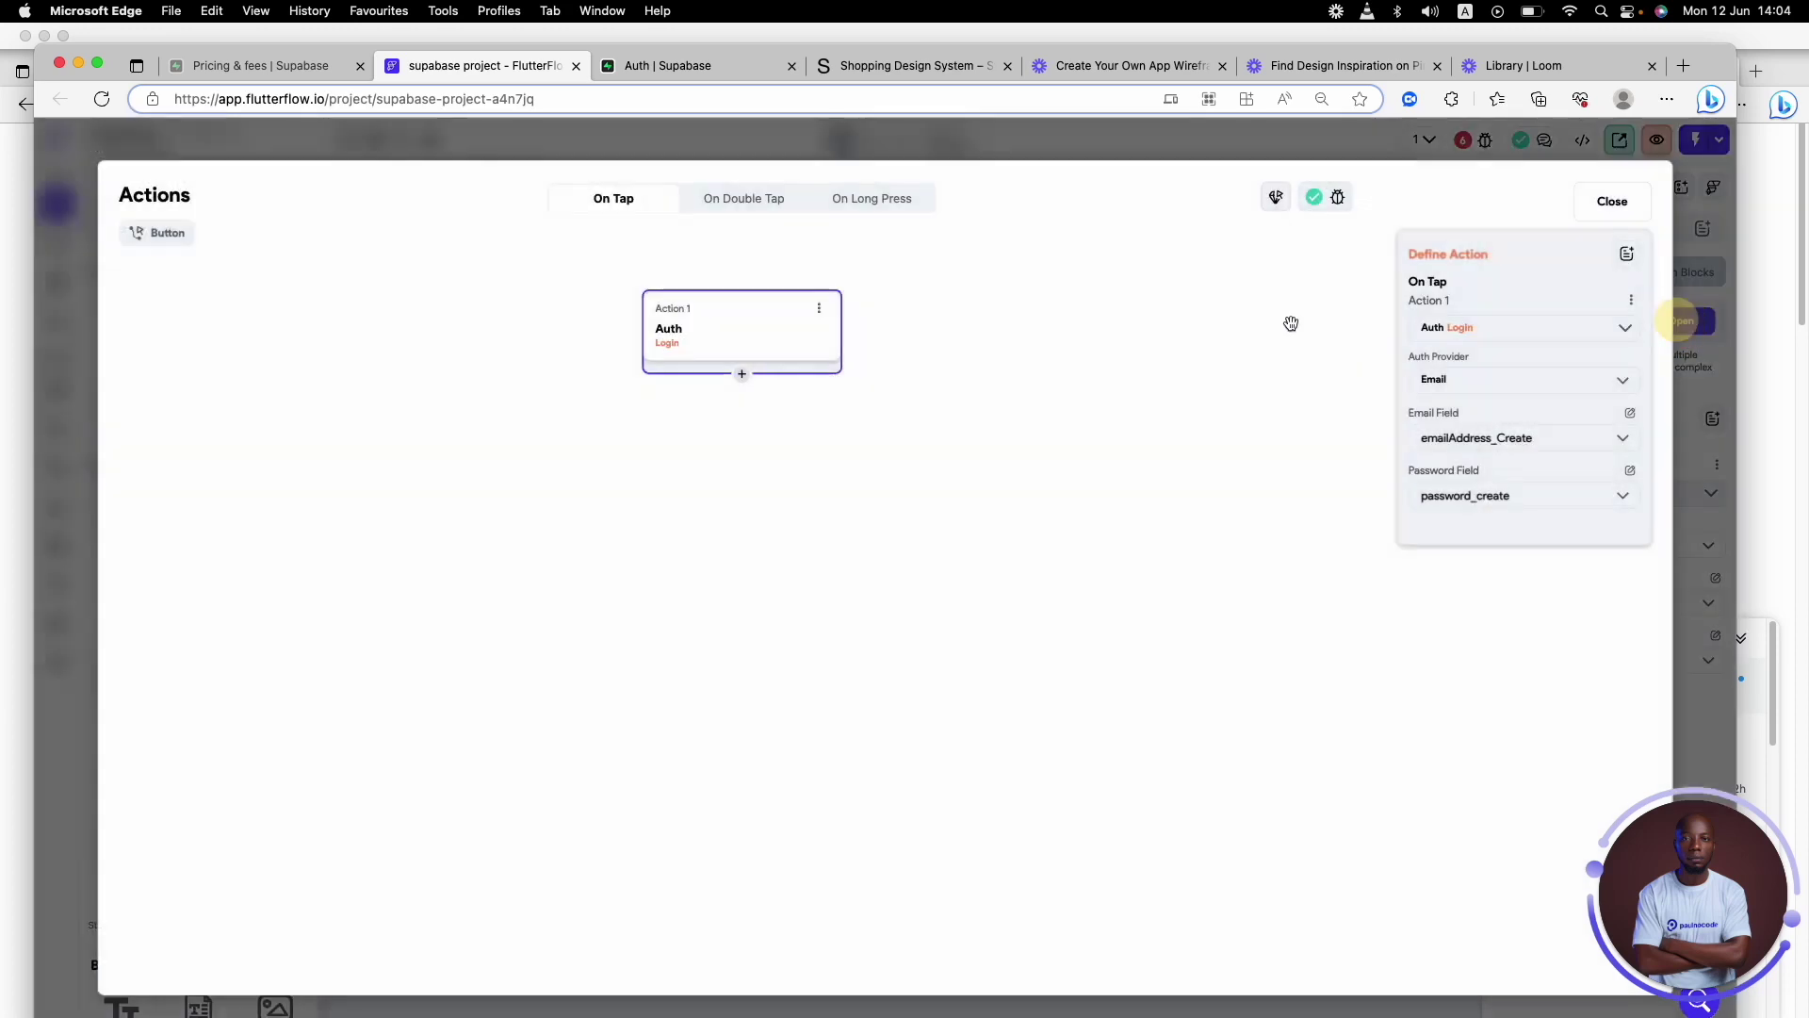
- Change the action to Supabase Create Account with password_create as the confirm password field
click(1534, 327)
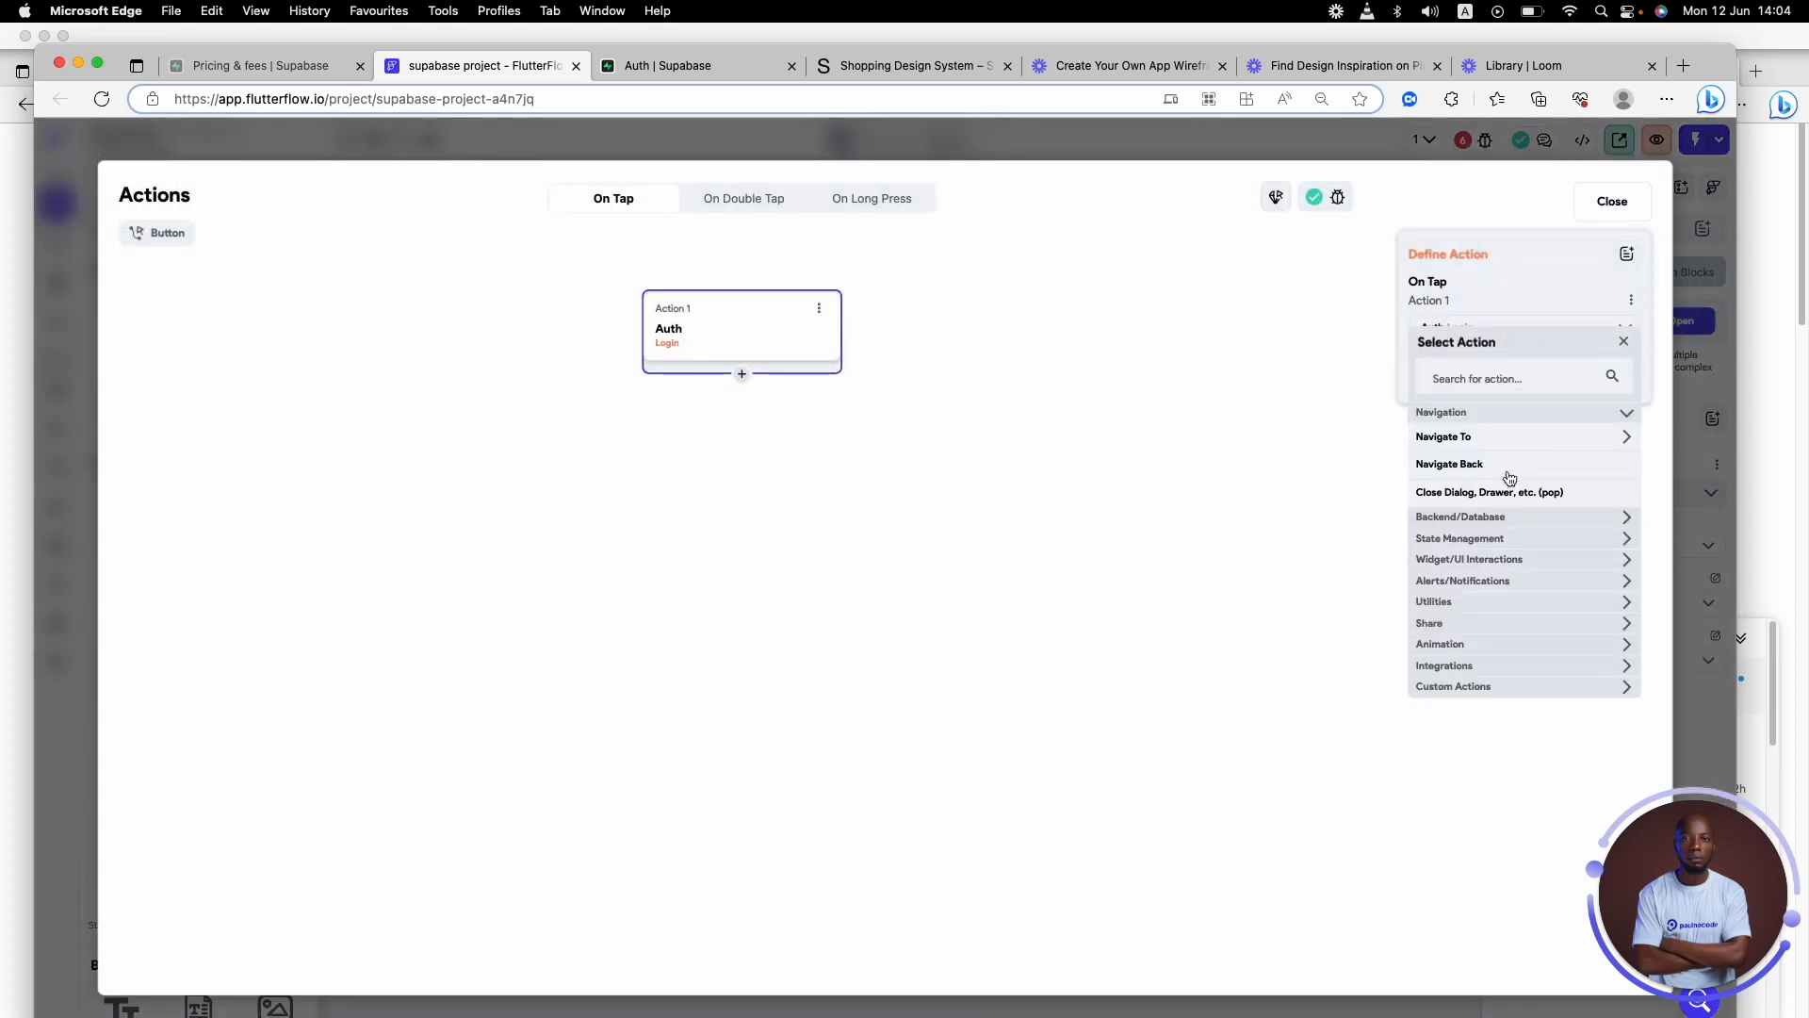
click(1497, 375)
text(supa)
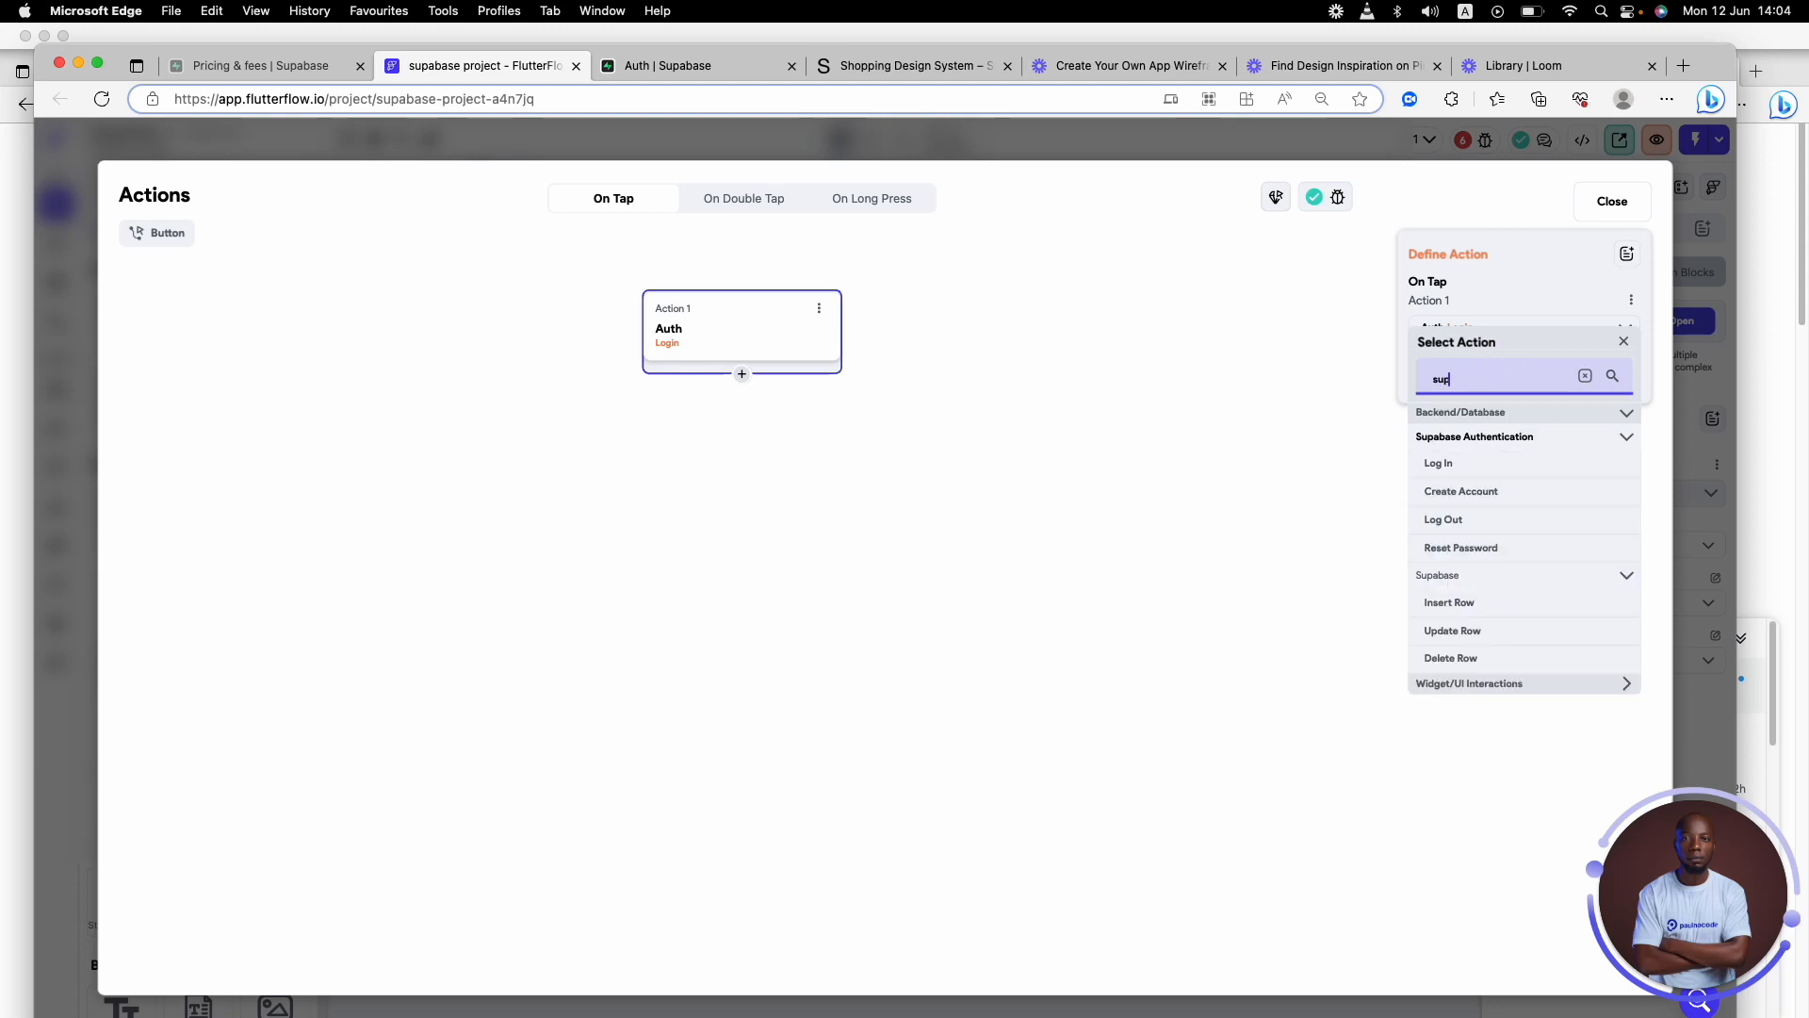
click(1484, 494)
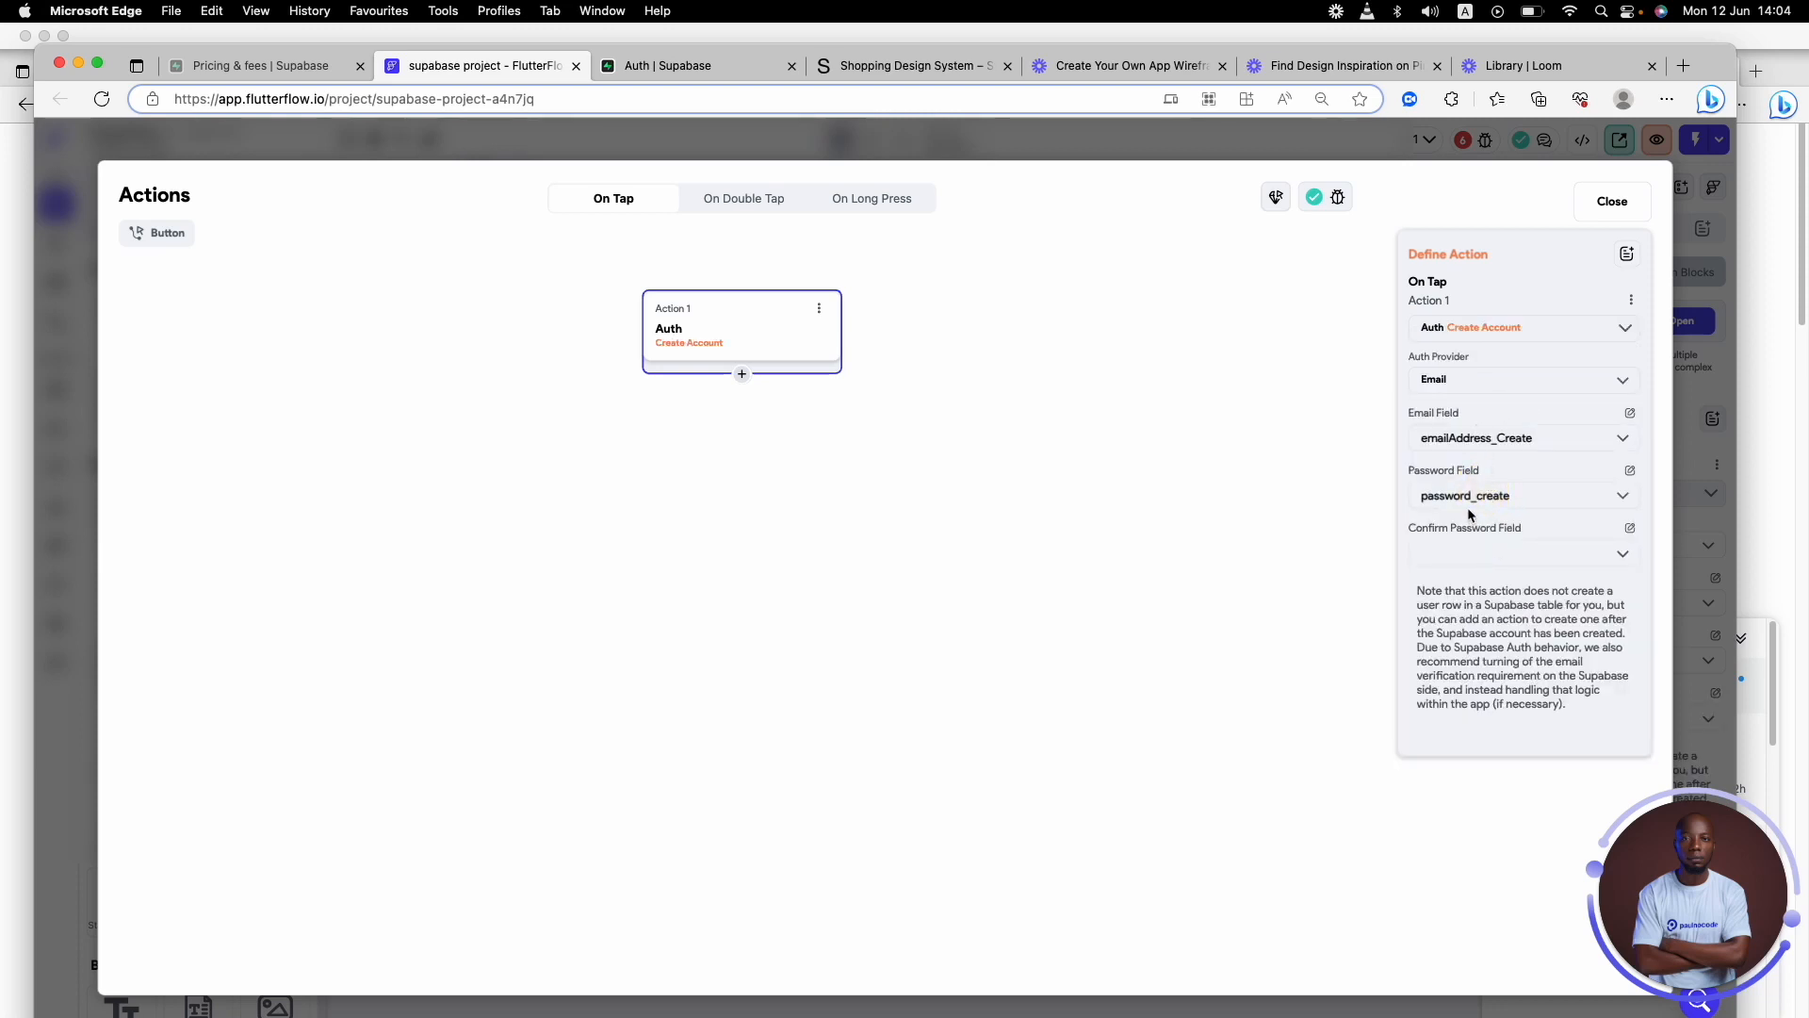
click(1469, 555)
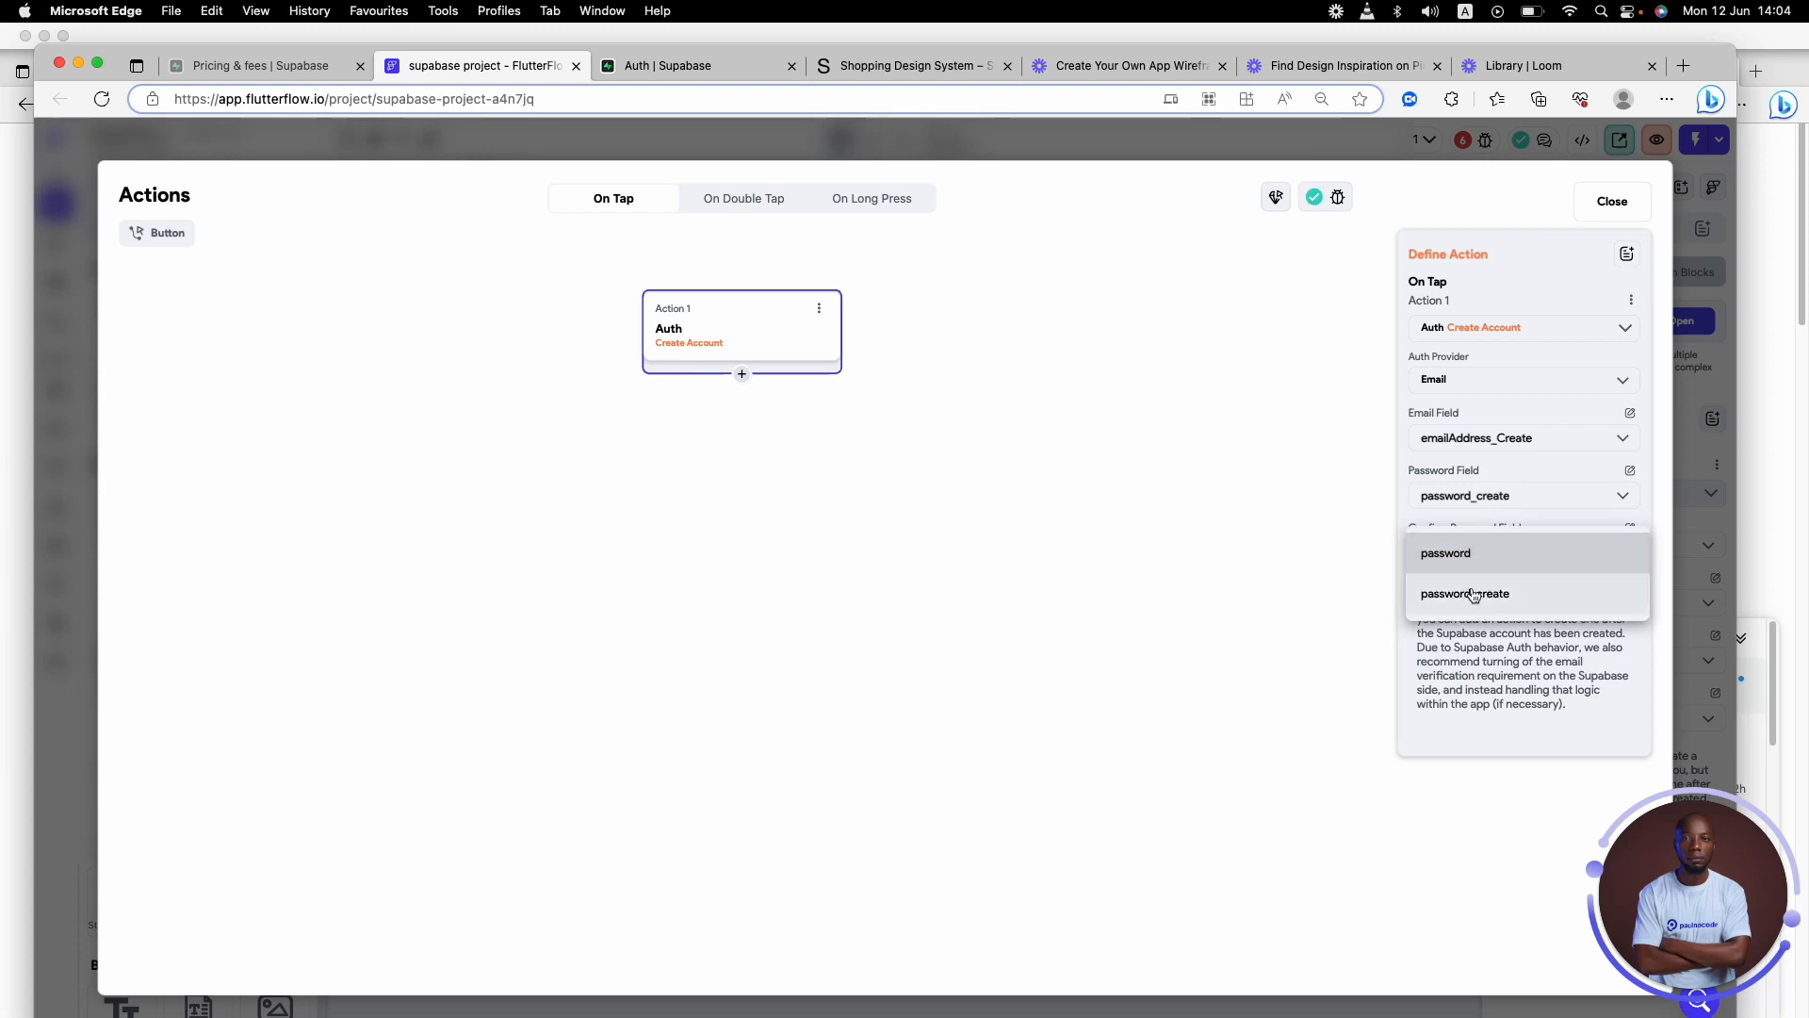
click(1479, 590)
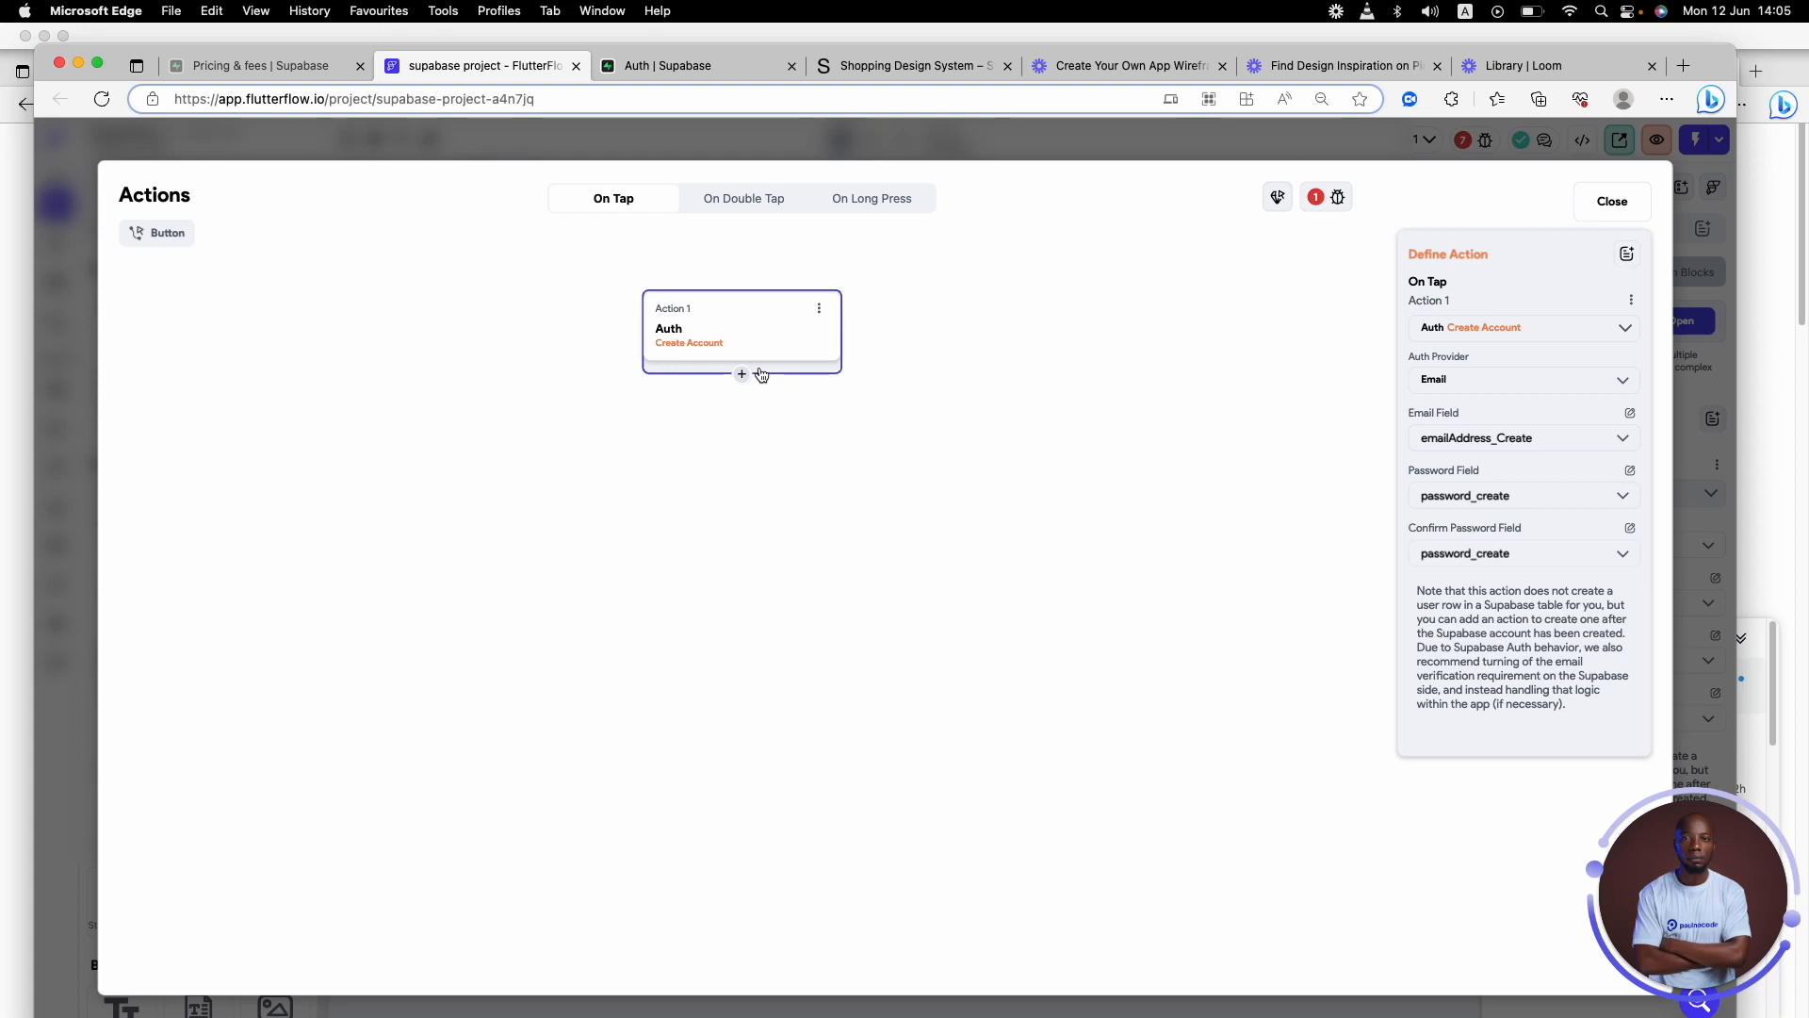
click(1316, 197)
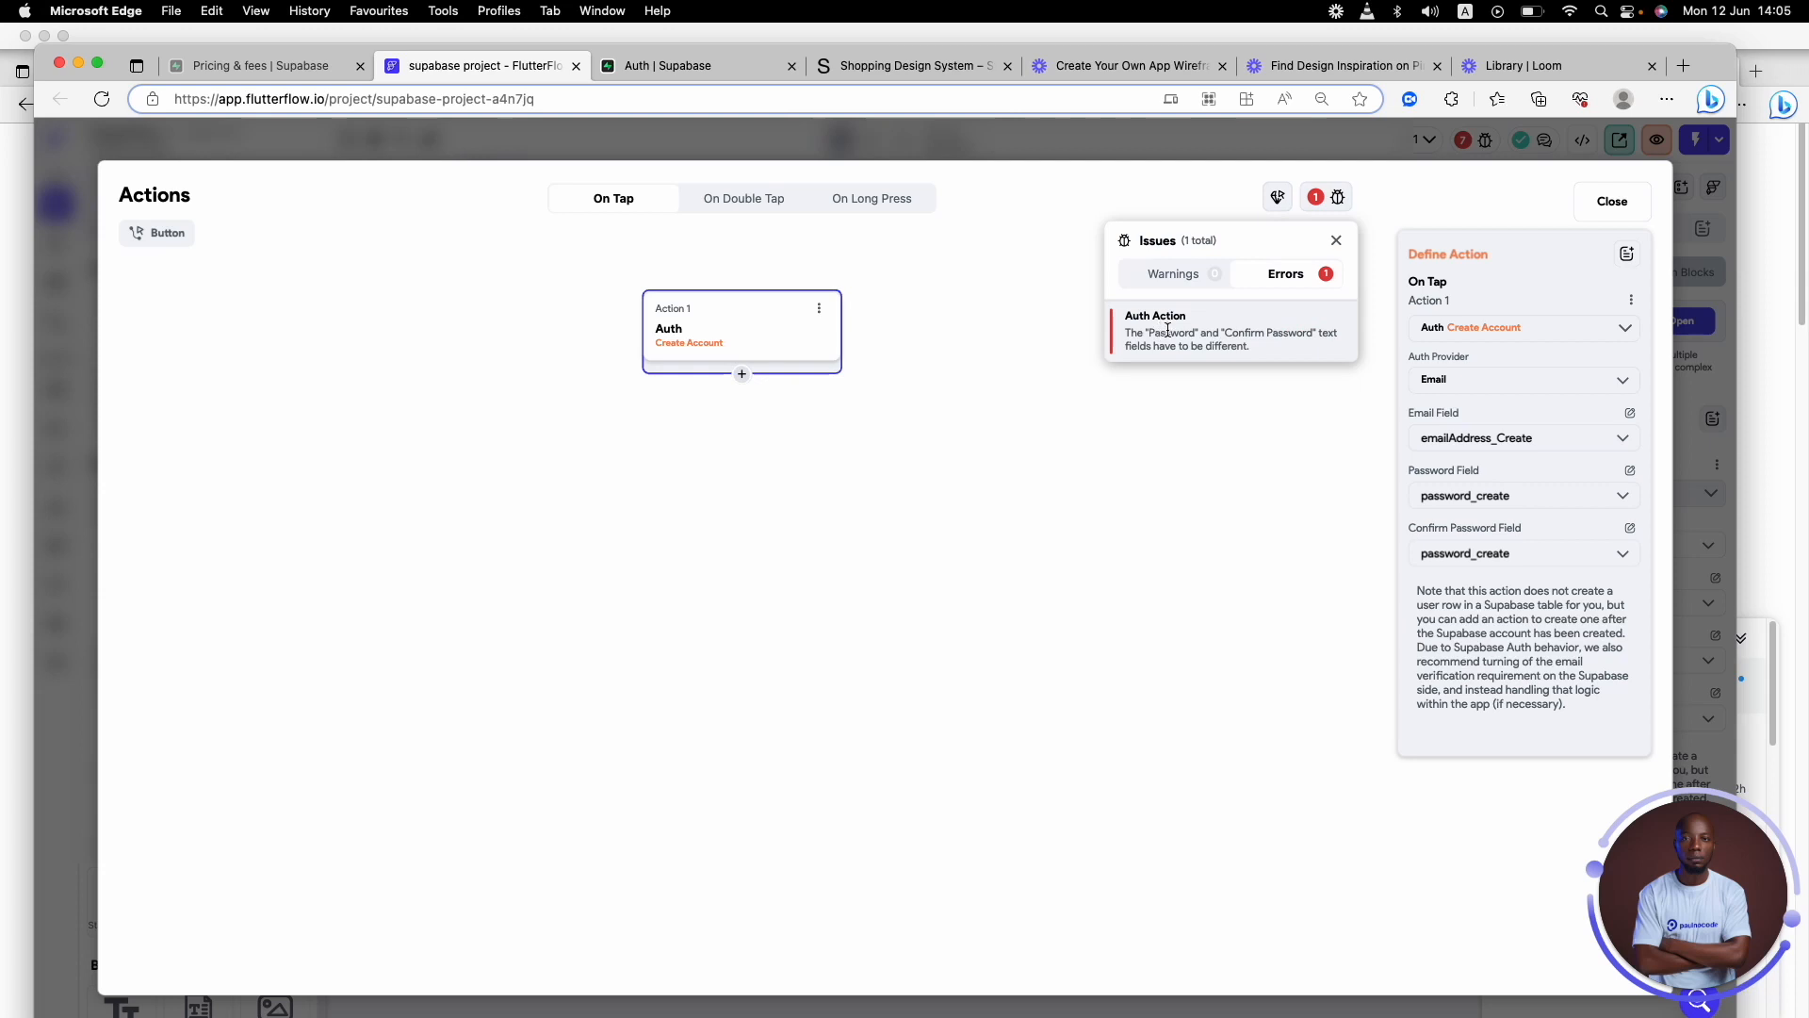
- Duplicate the password_create field to add a second Password field below it
click(1612, 202)
click(838, 628)
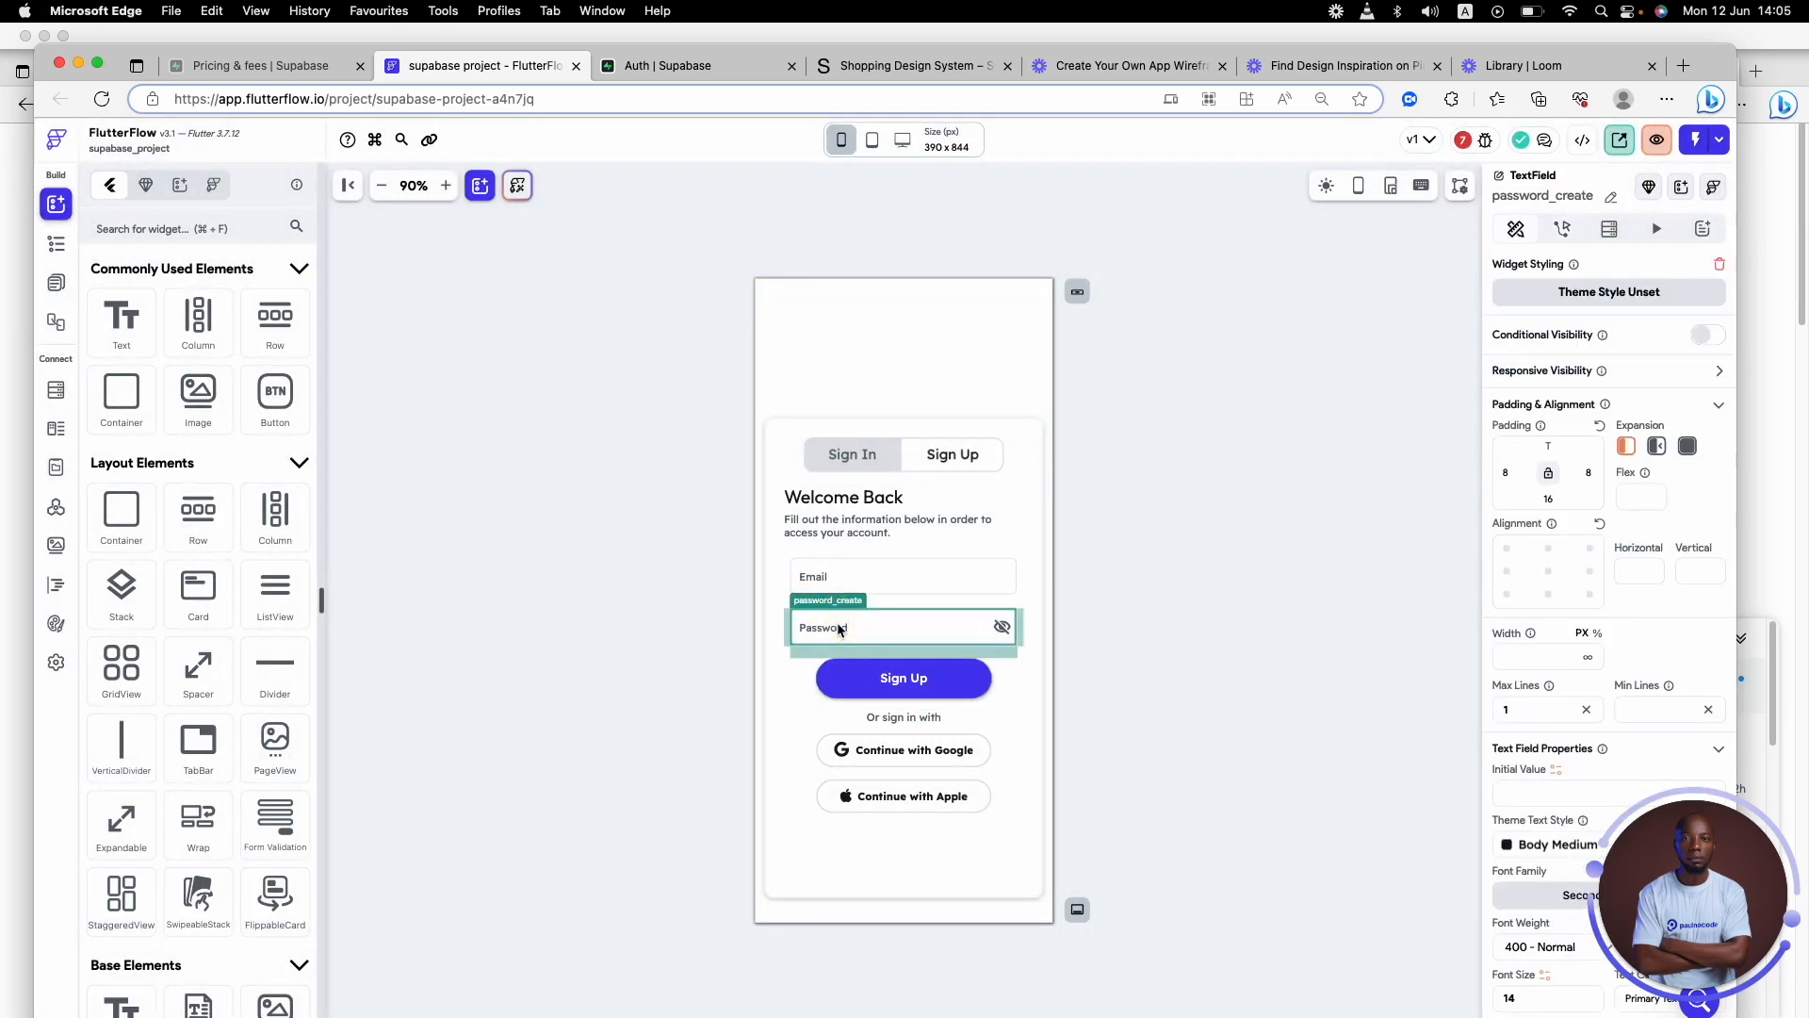
key(super+d)
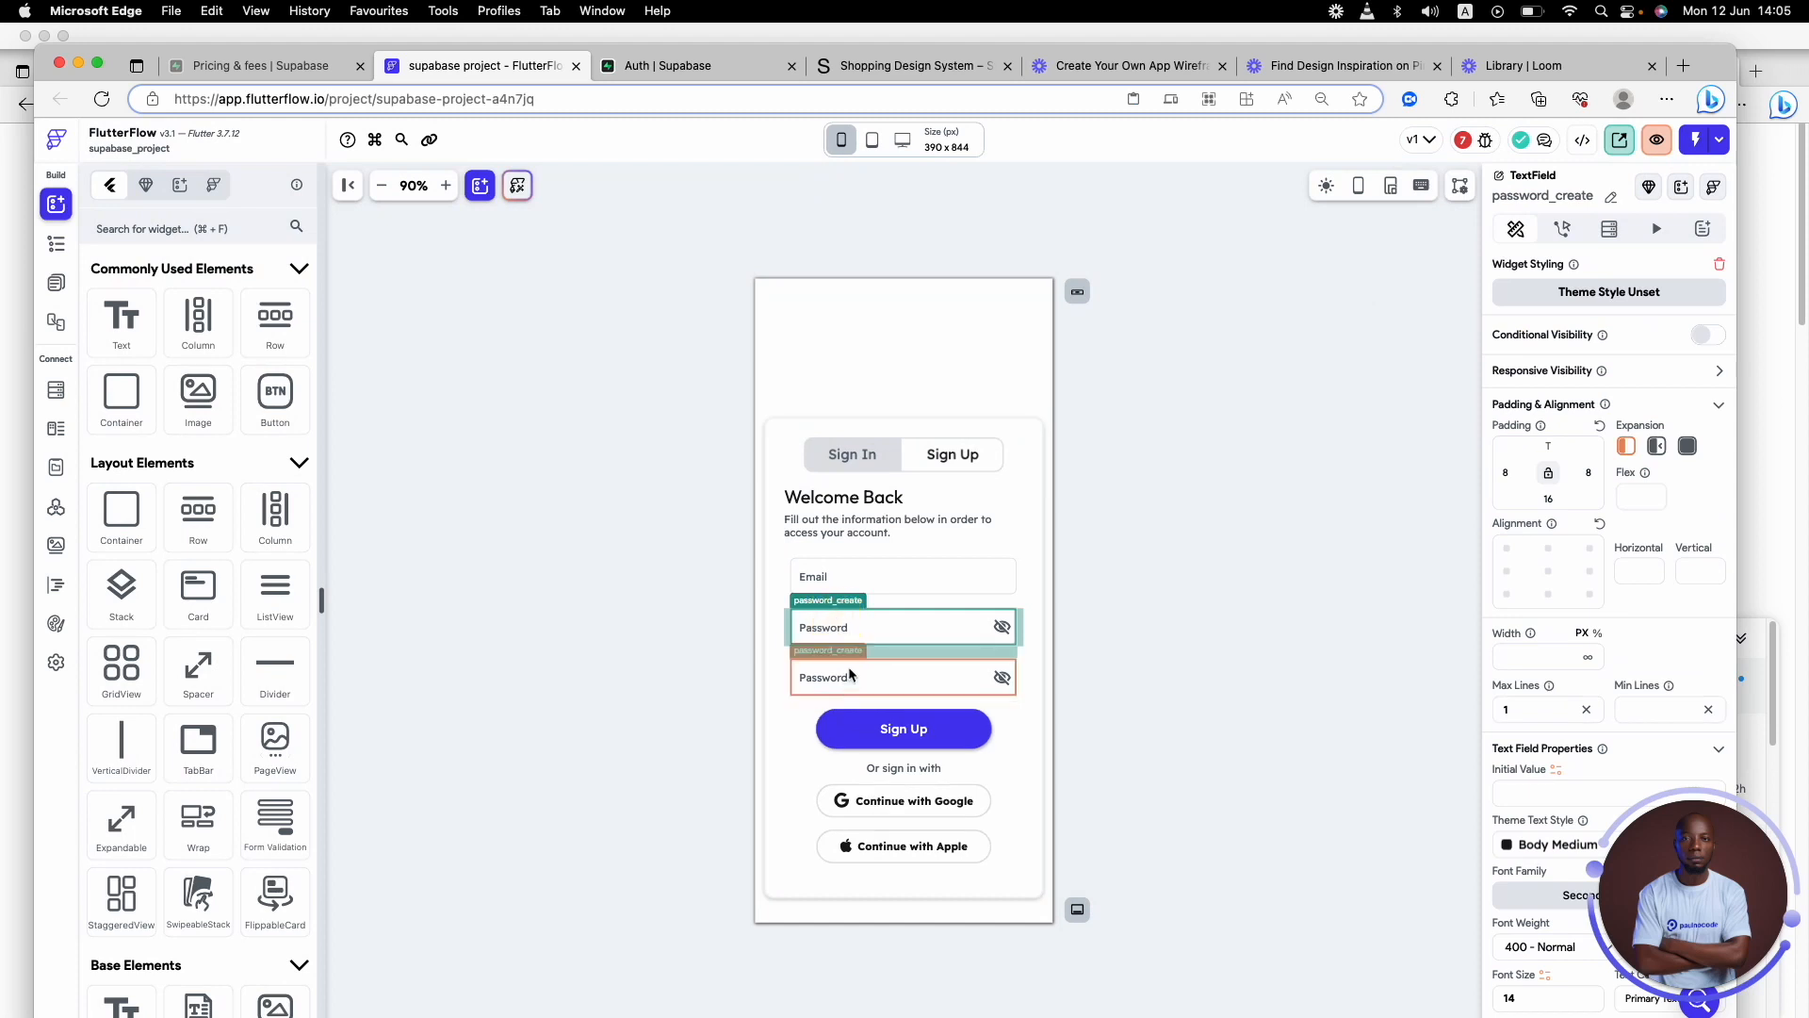
click(848, 677)
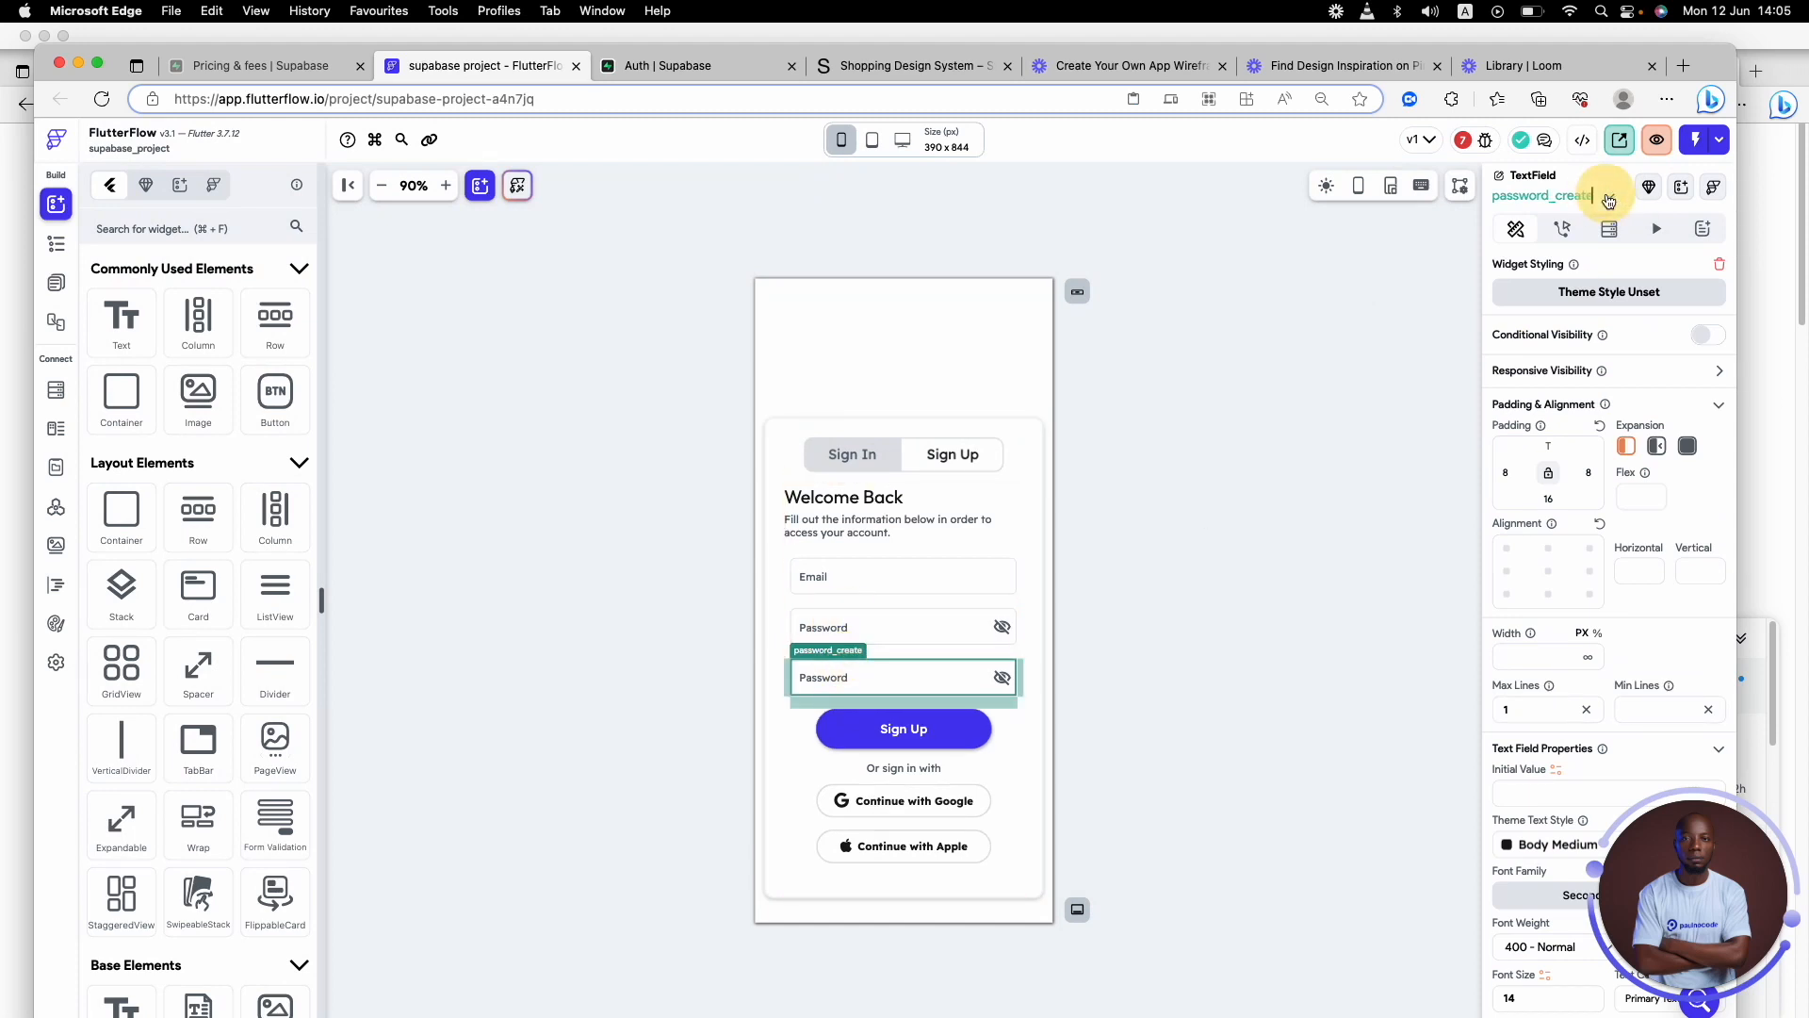
- Reopen the Sign Up button's action flow editor
click(815, 580)
click(841, 611)
click(903, 728)
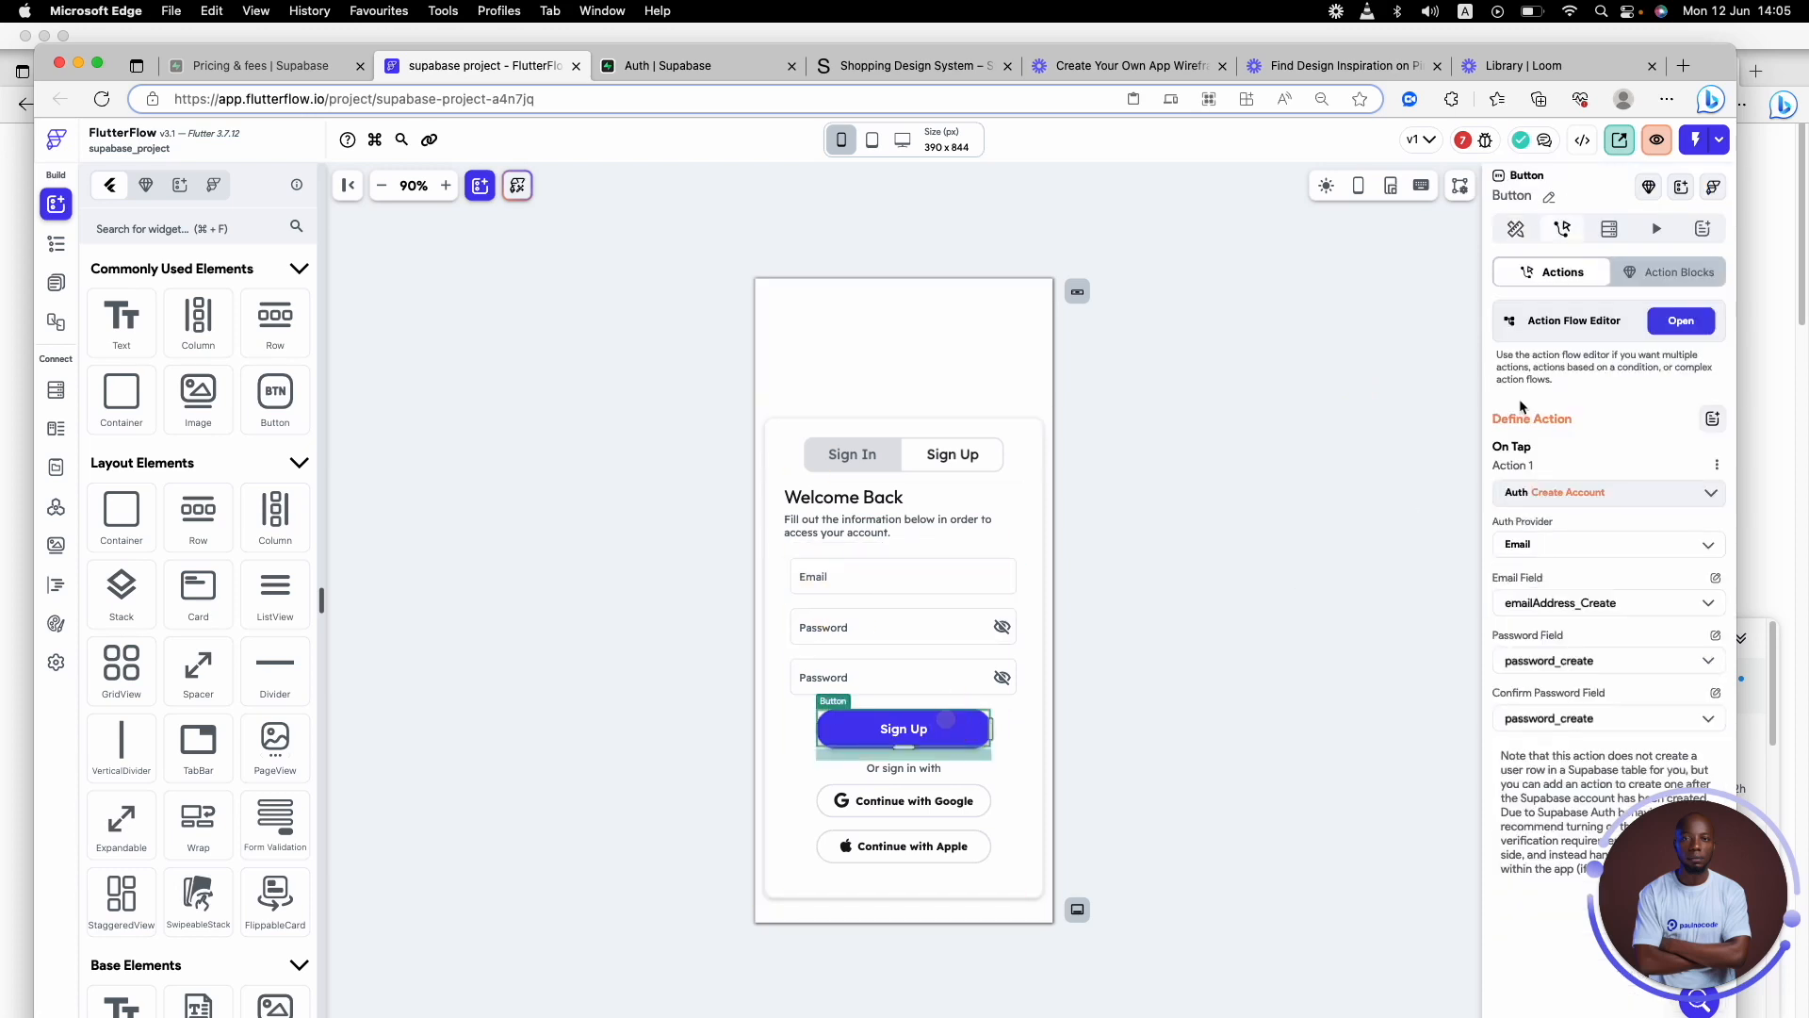
click(1688, 322)
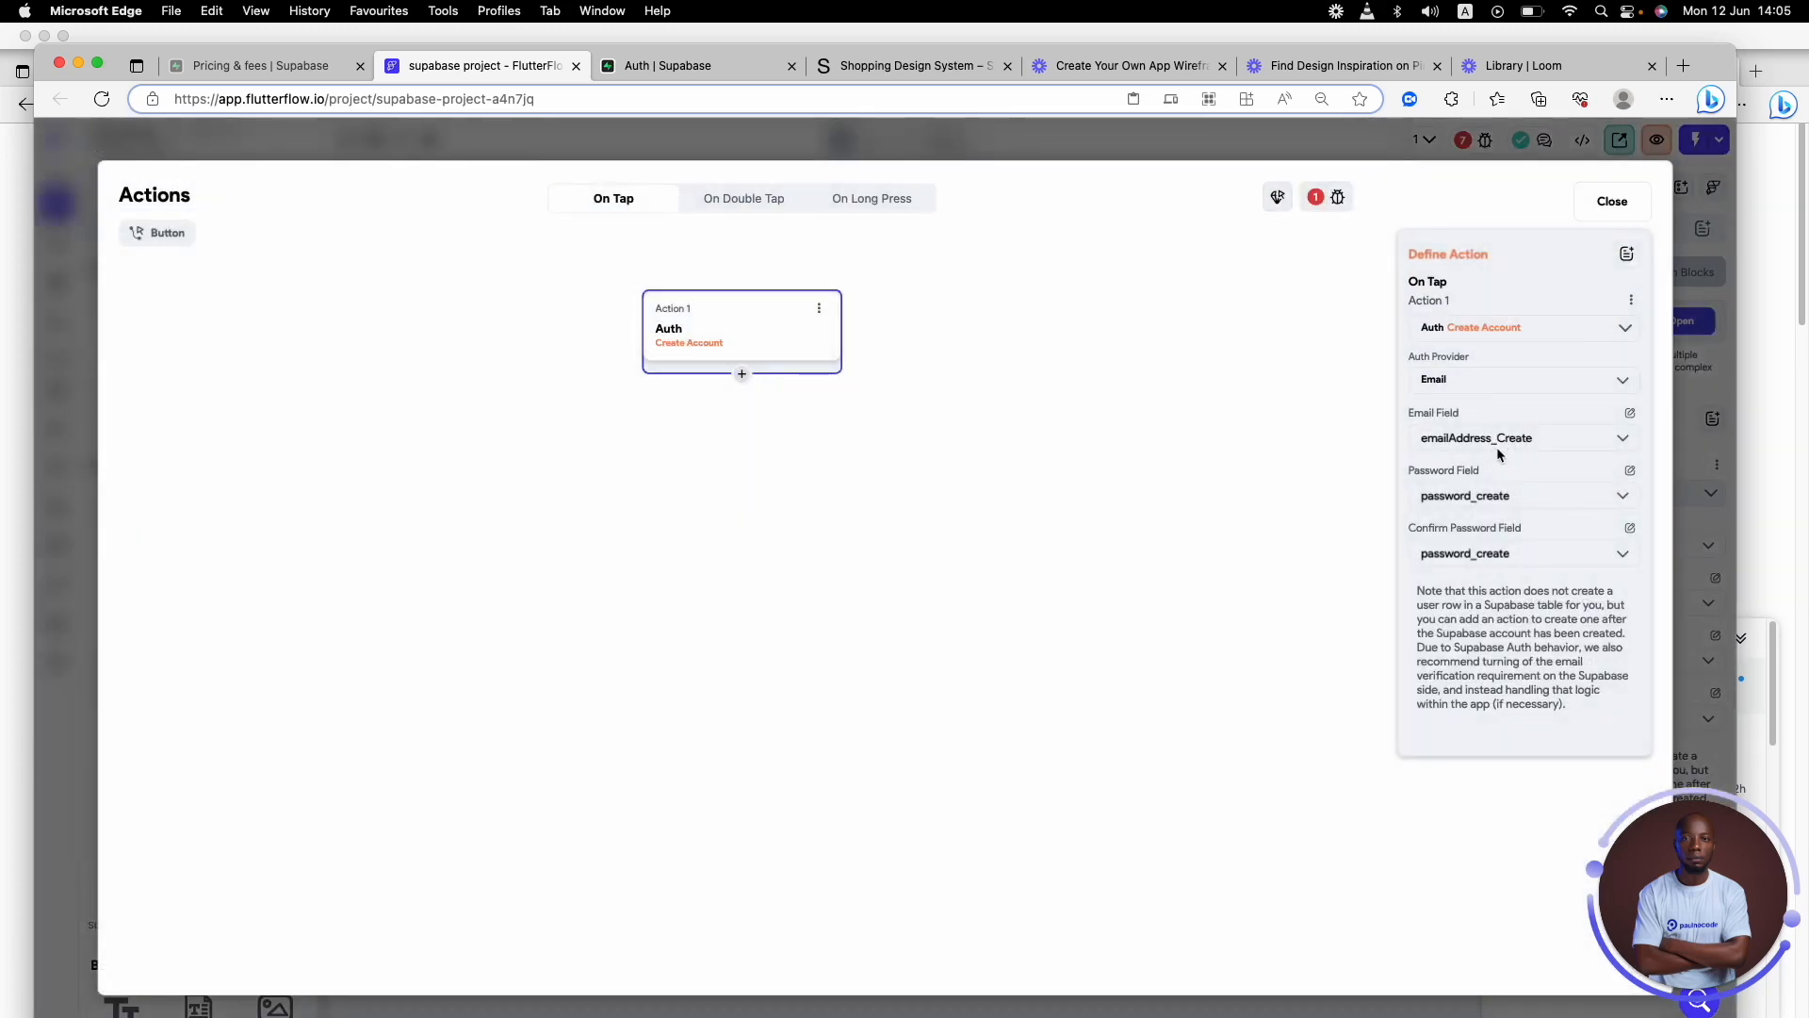
- Set the Create Account action's confirm password field to password_create2
click(1496, 498)
click(1510, 553)
click(1501, 595)
click(1311, 481)
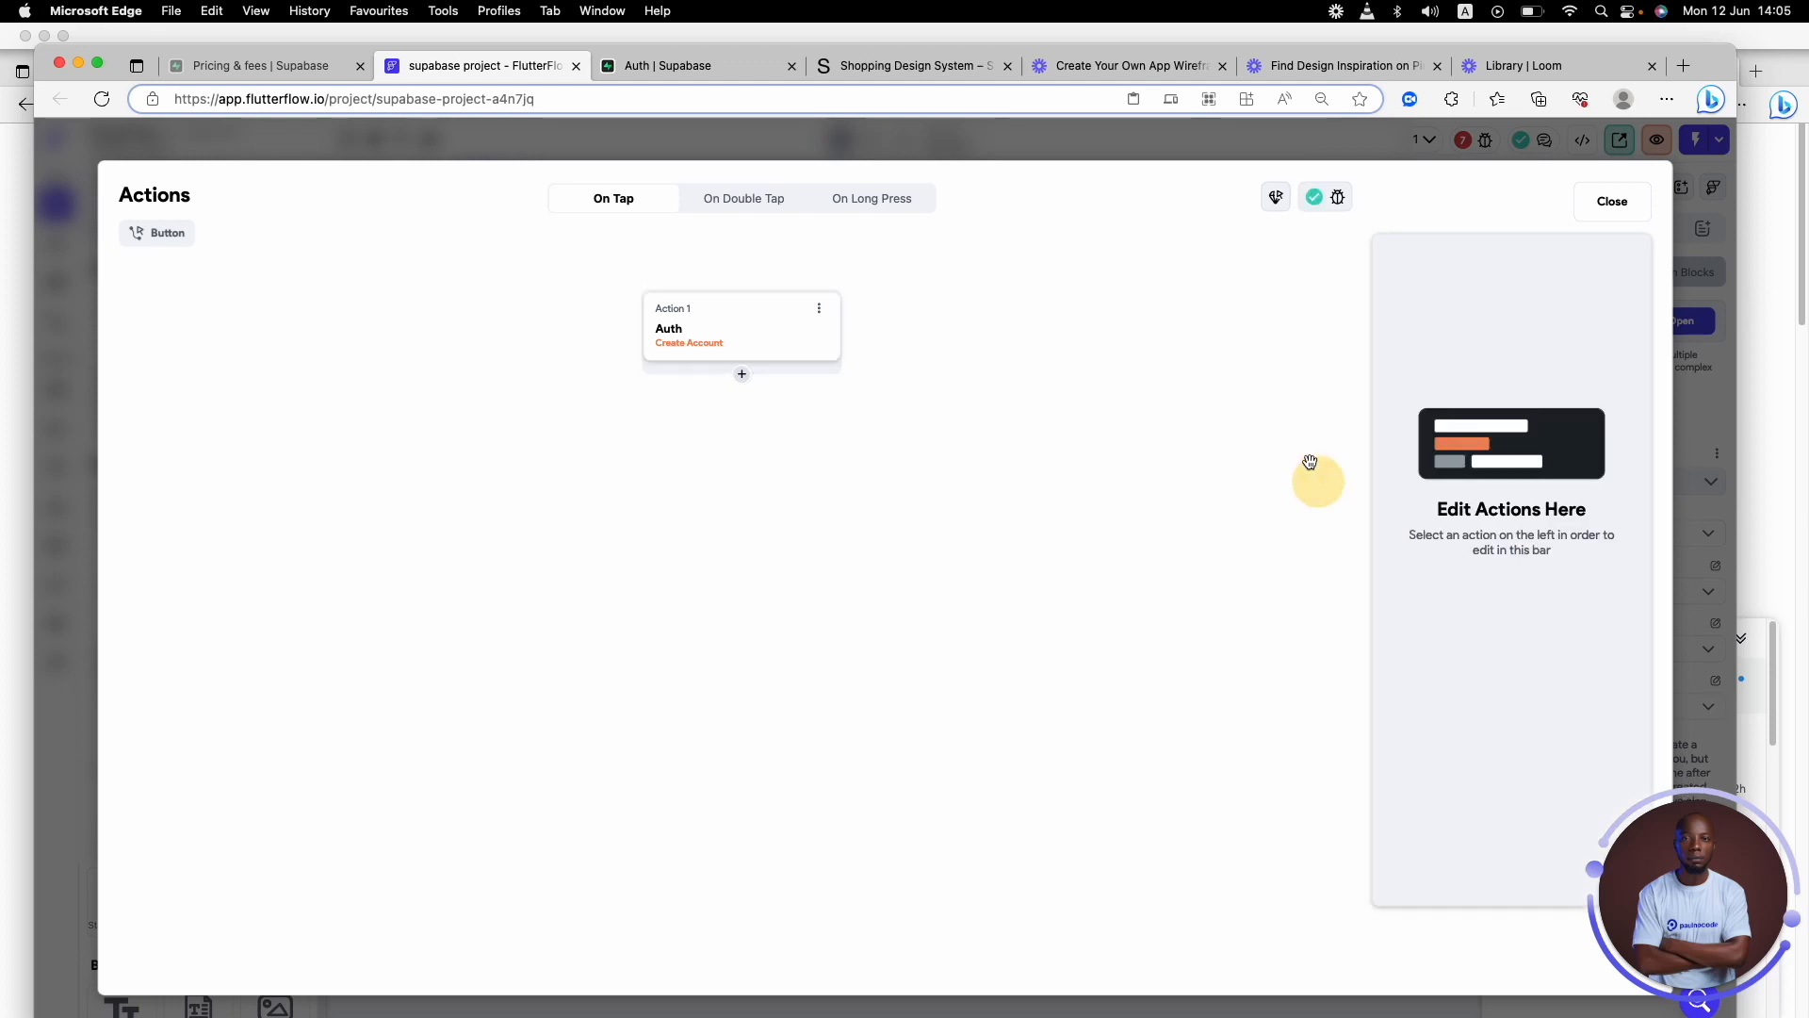
- Add a second Navigate To page action after account creation and close the editor
click(740, 374)
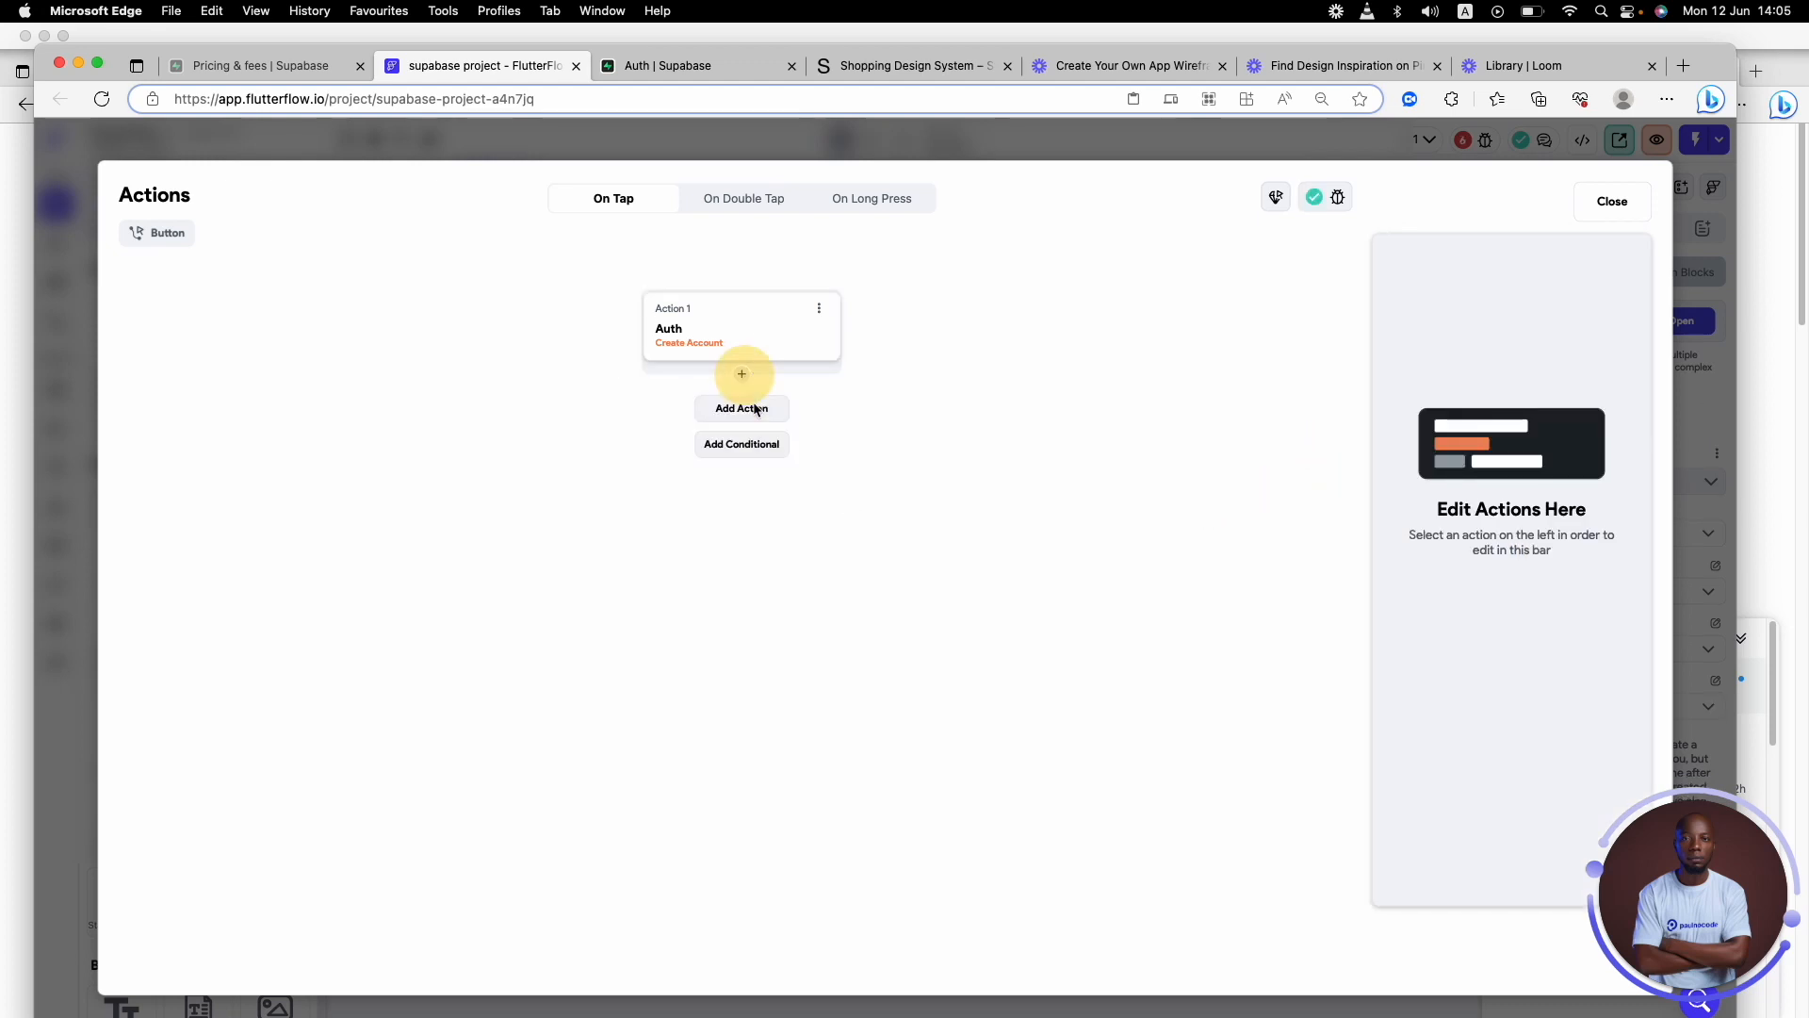
click(740, 407)
click(1471, 437)
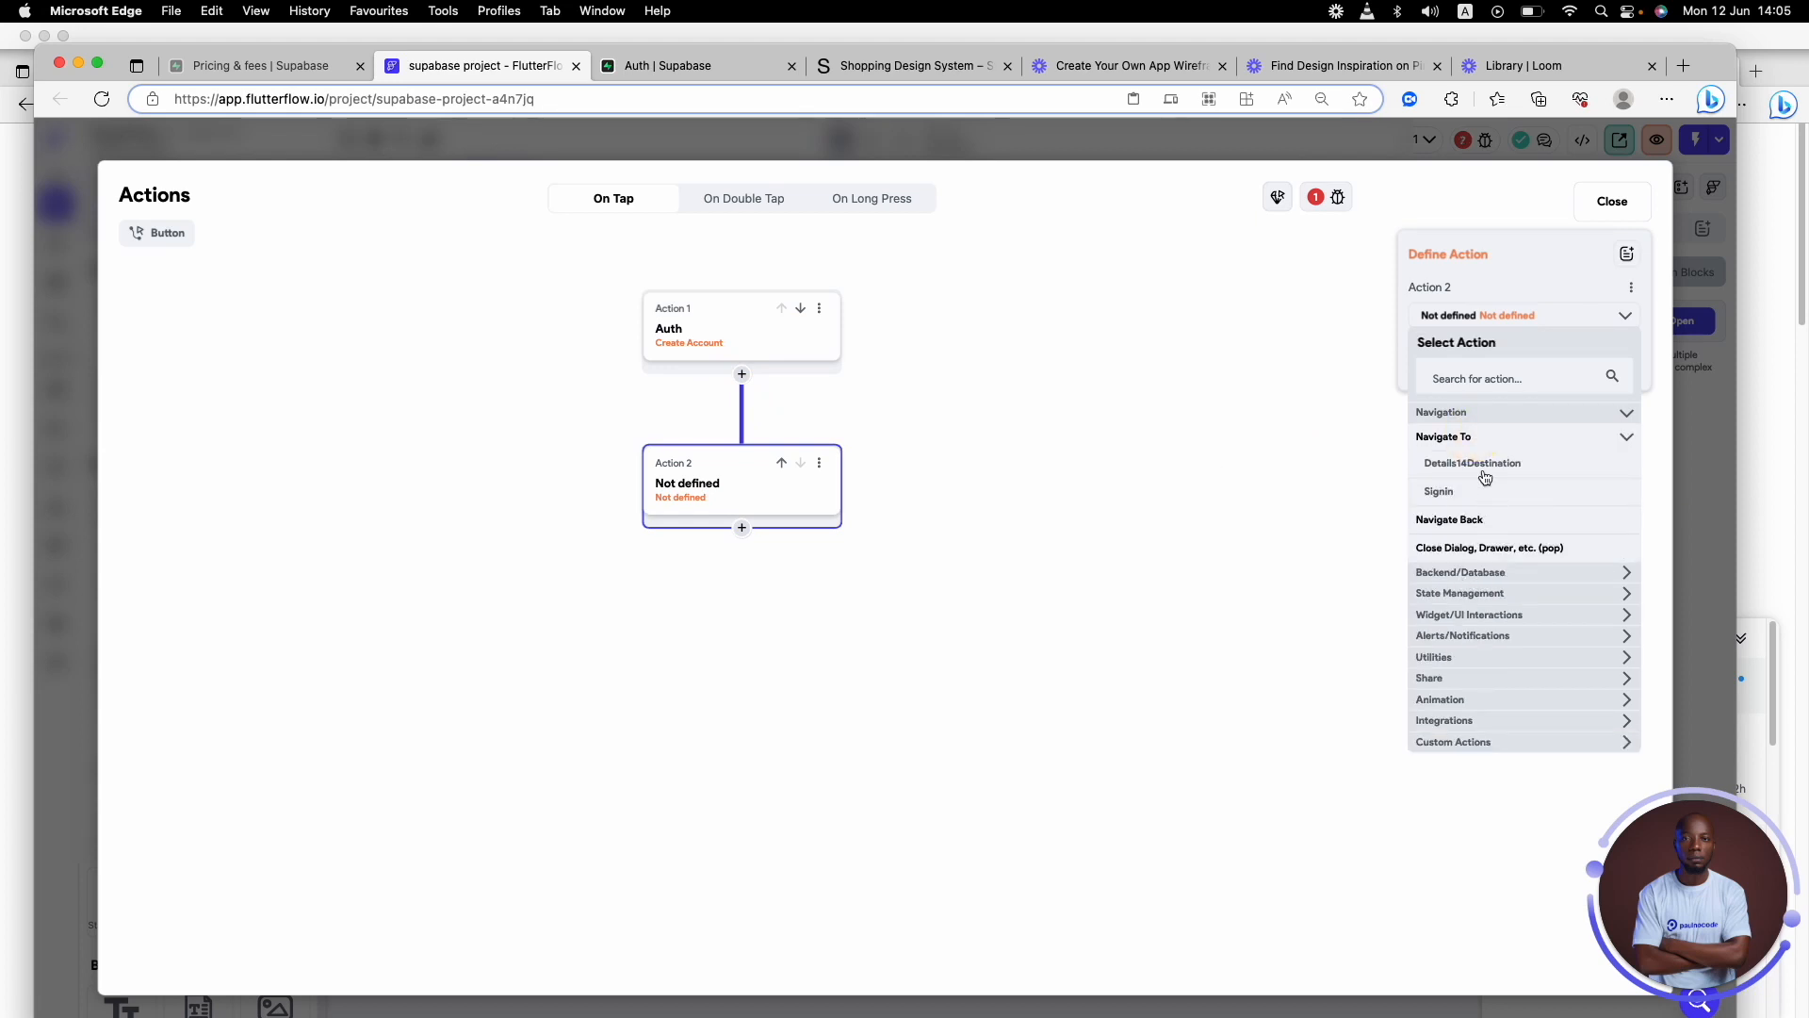
click(1472, 463)
click(1611, 202)
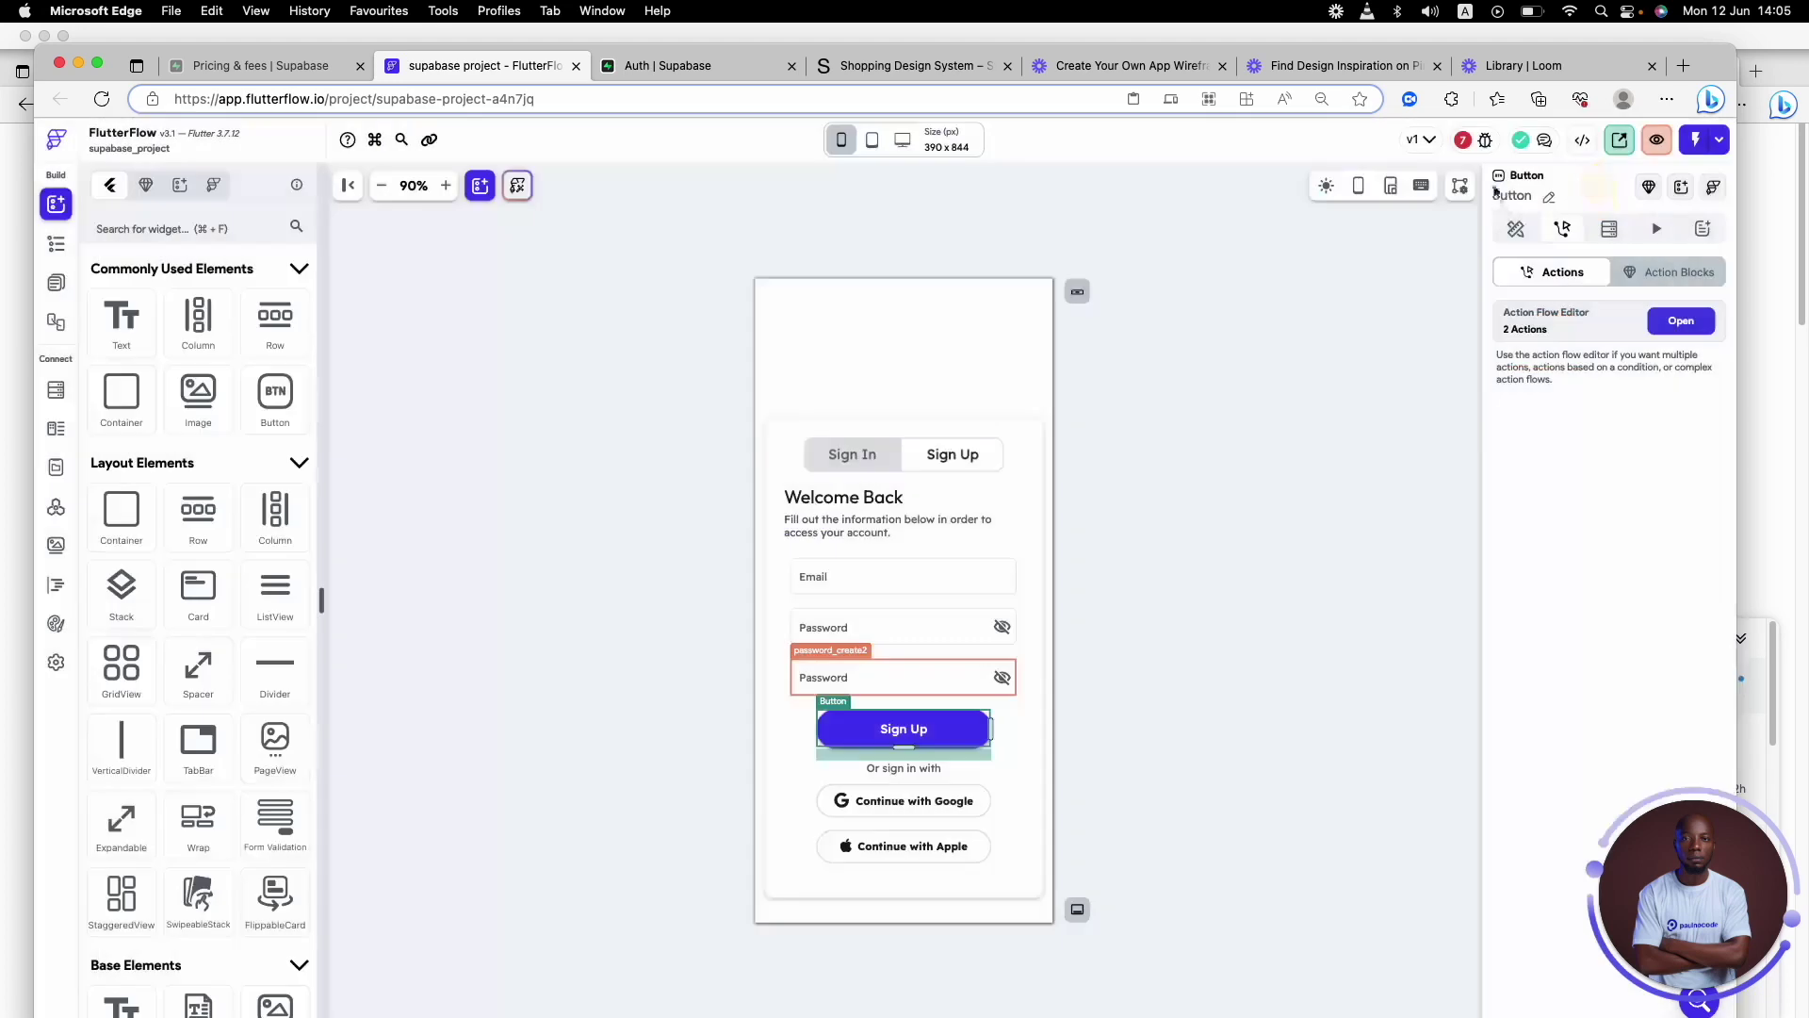
- Review the first project issue's action and close the action flow editor
click(1484, 141)
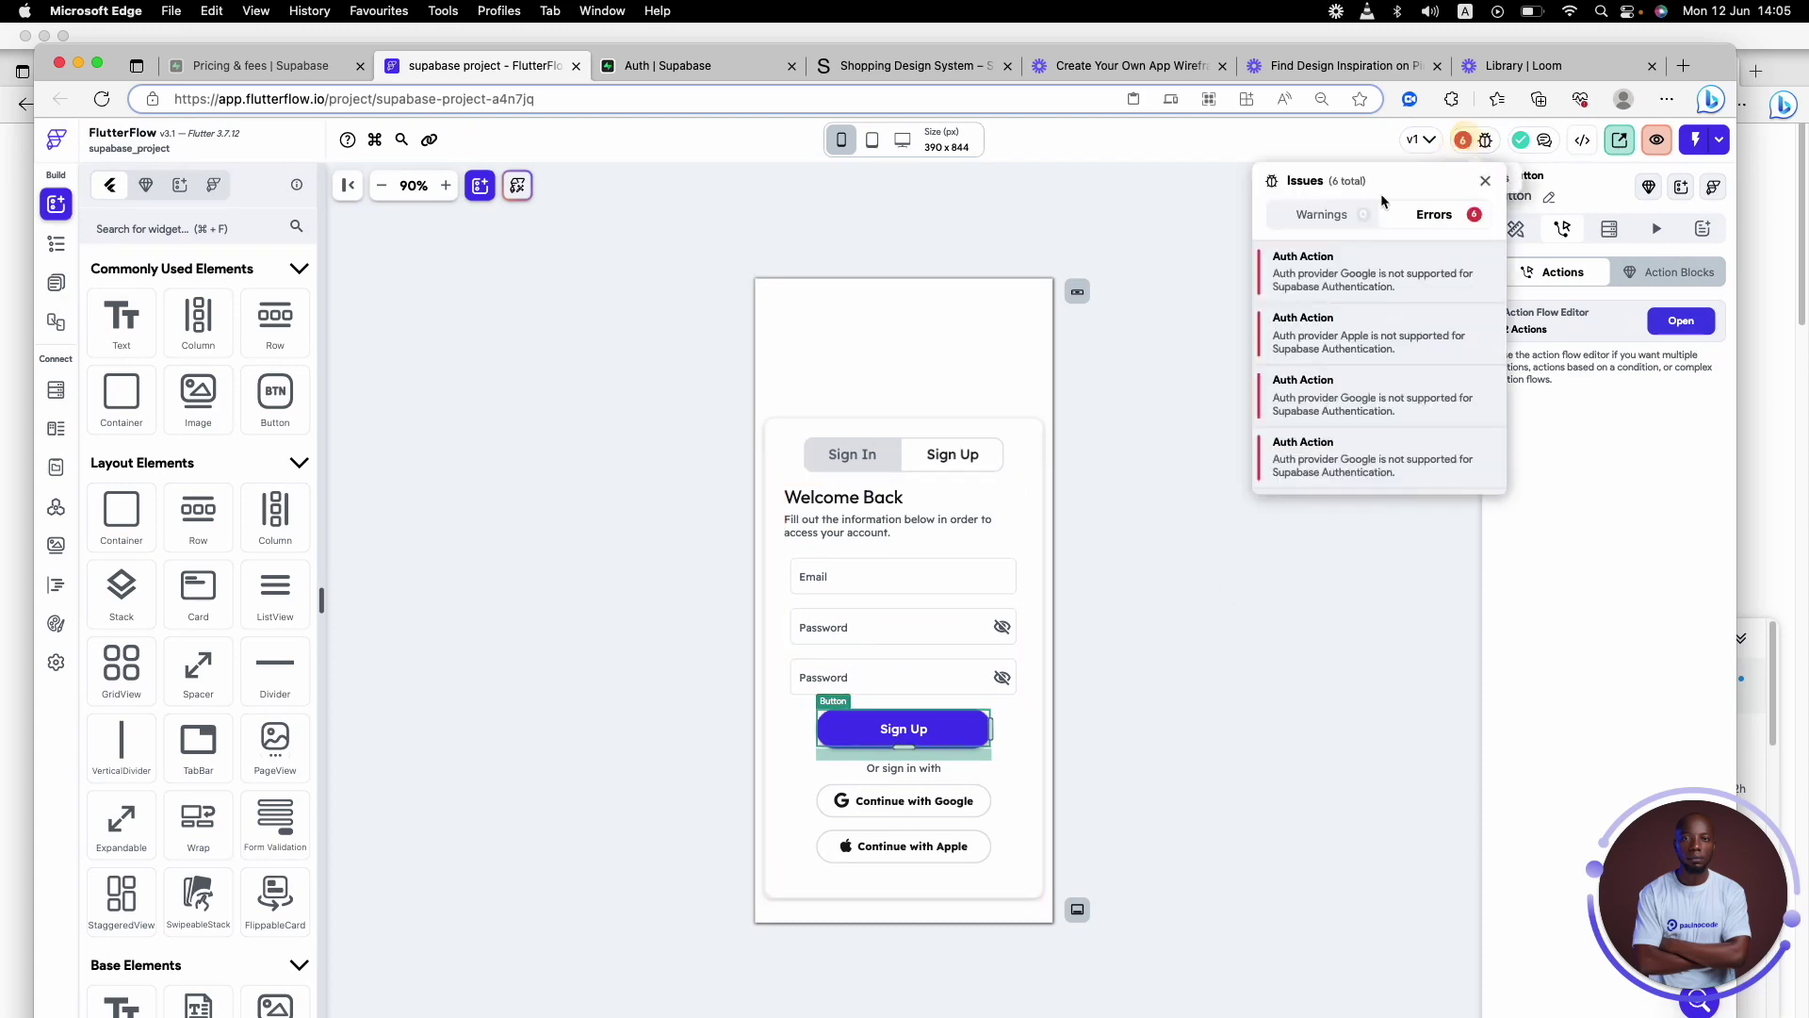
click(1312, 269)
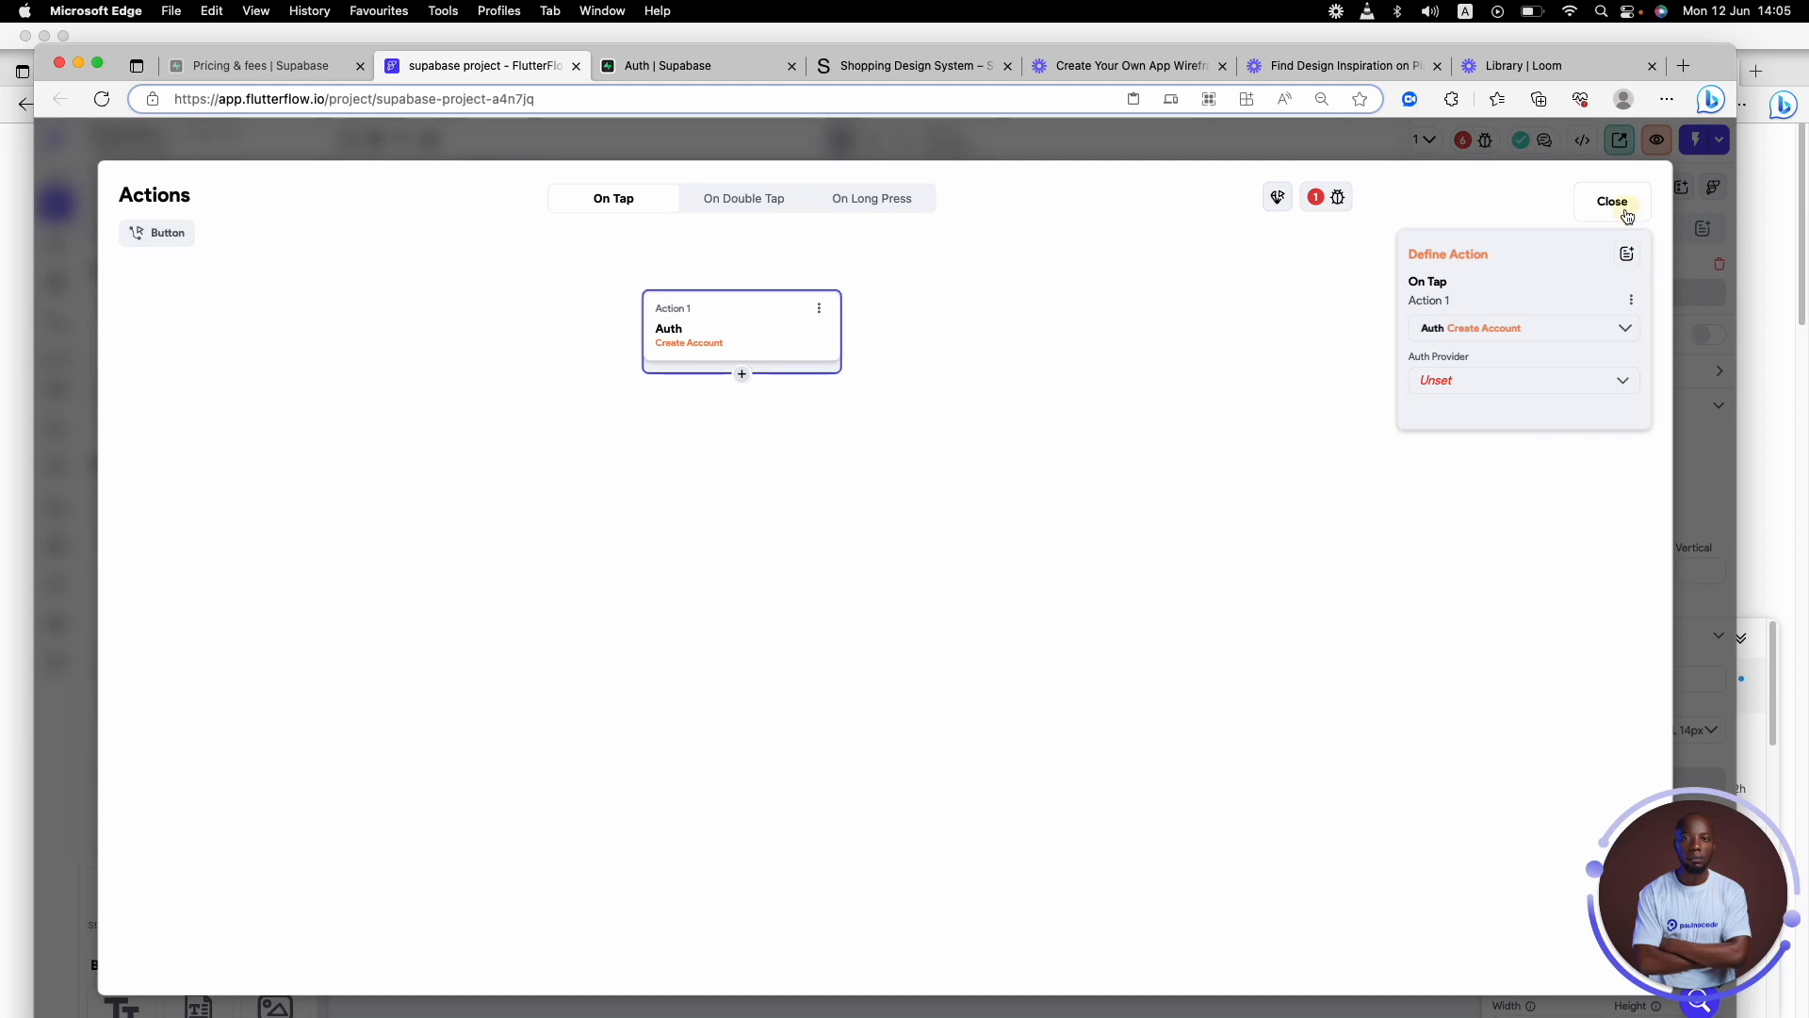
click(1612, 201)
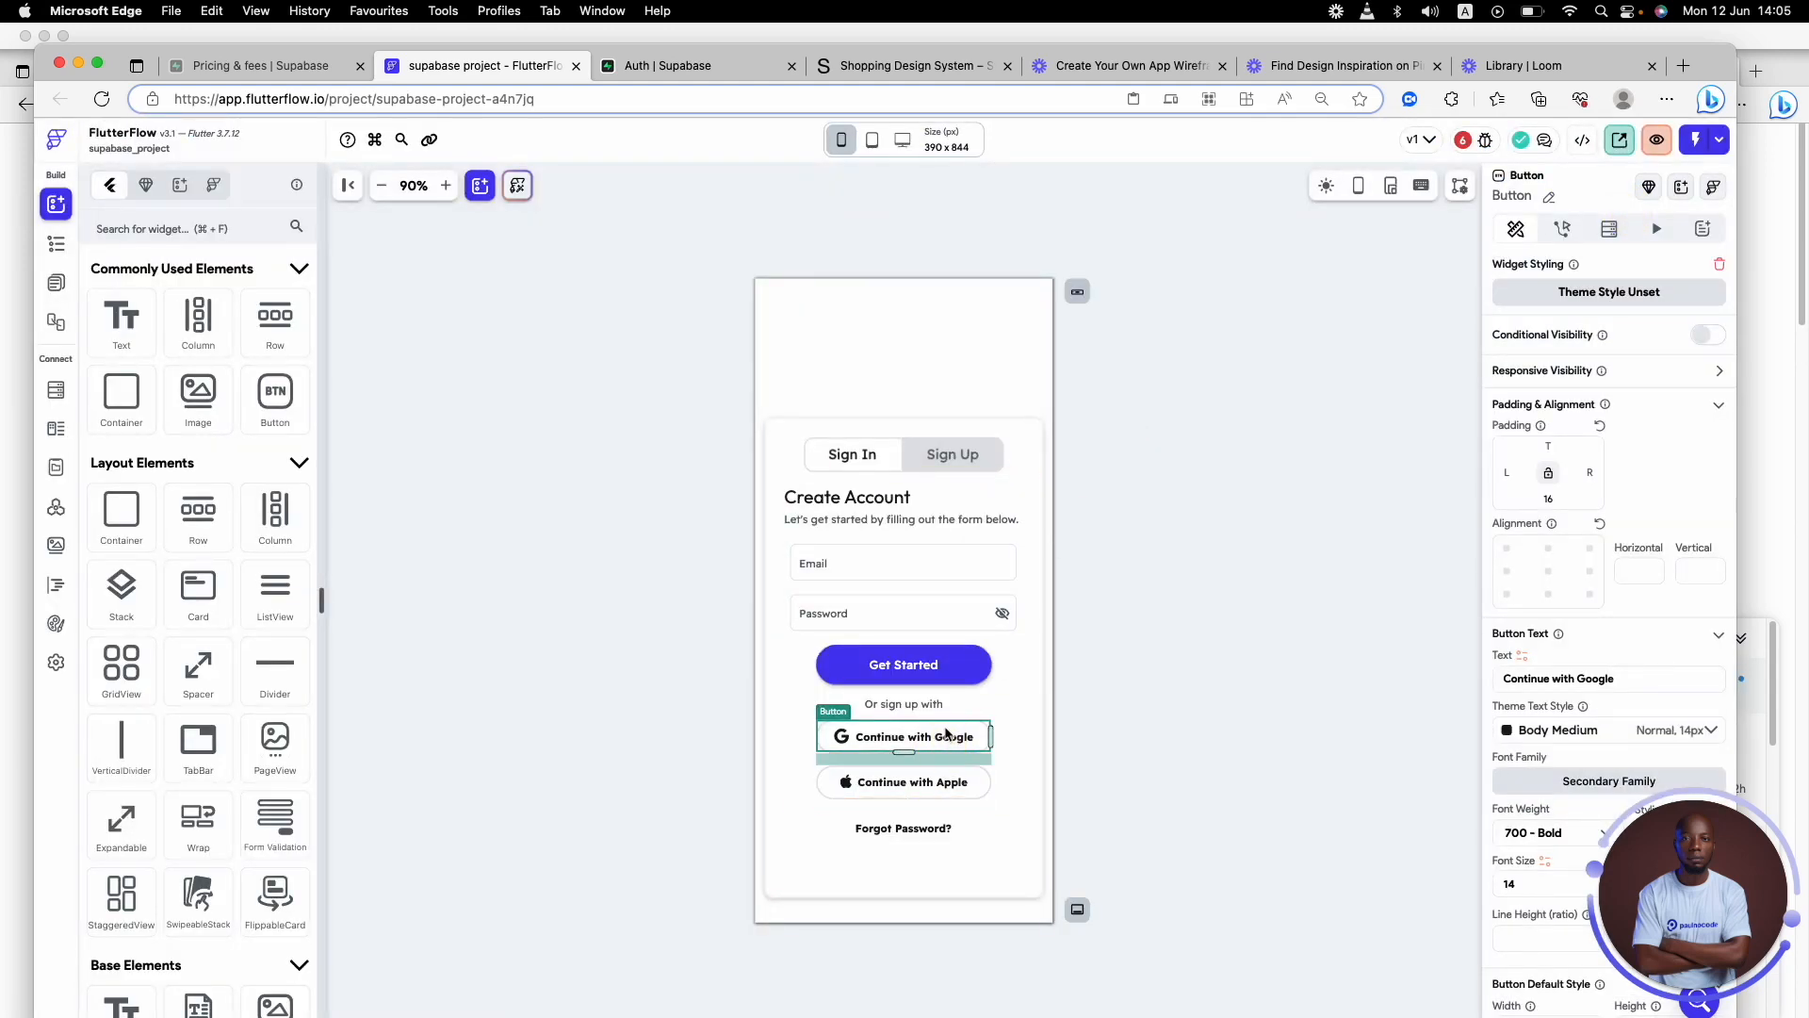
- Delete the Google and Apple buttons, socialLogins wrap and Forgot Password link on the Sign In tab
key(BackSpace)
click(945, 747)
key(BackSpace)
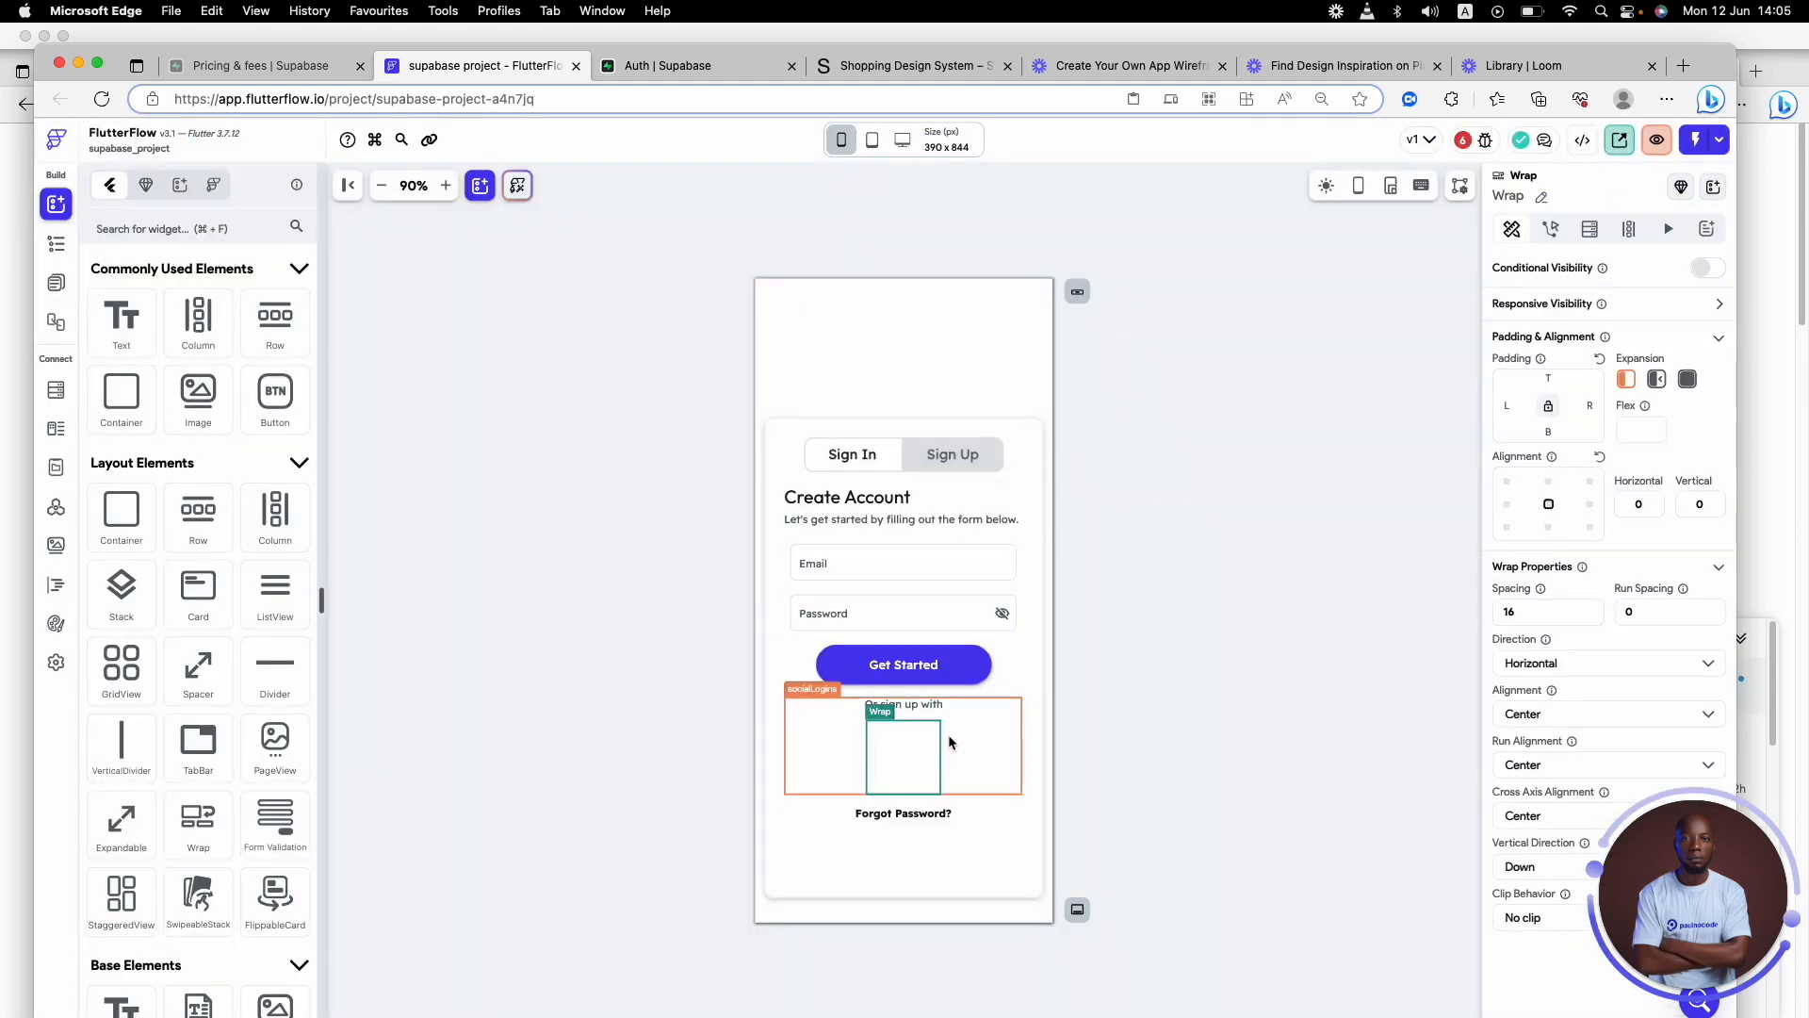
key(BackSpace)
key(BackSpace)
click(933, 718)
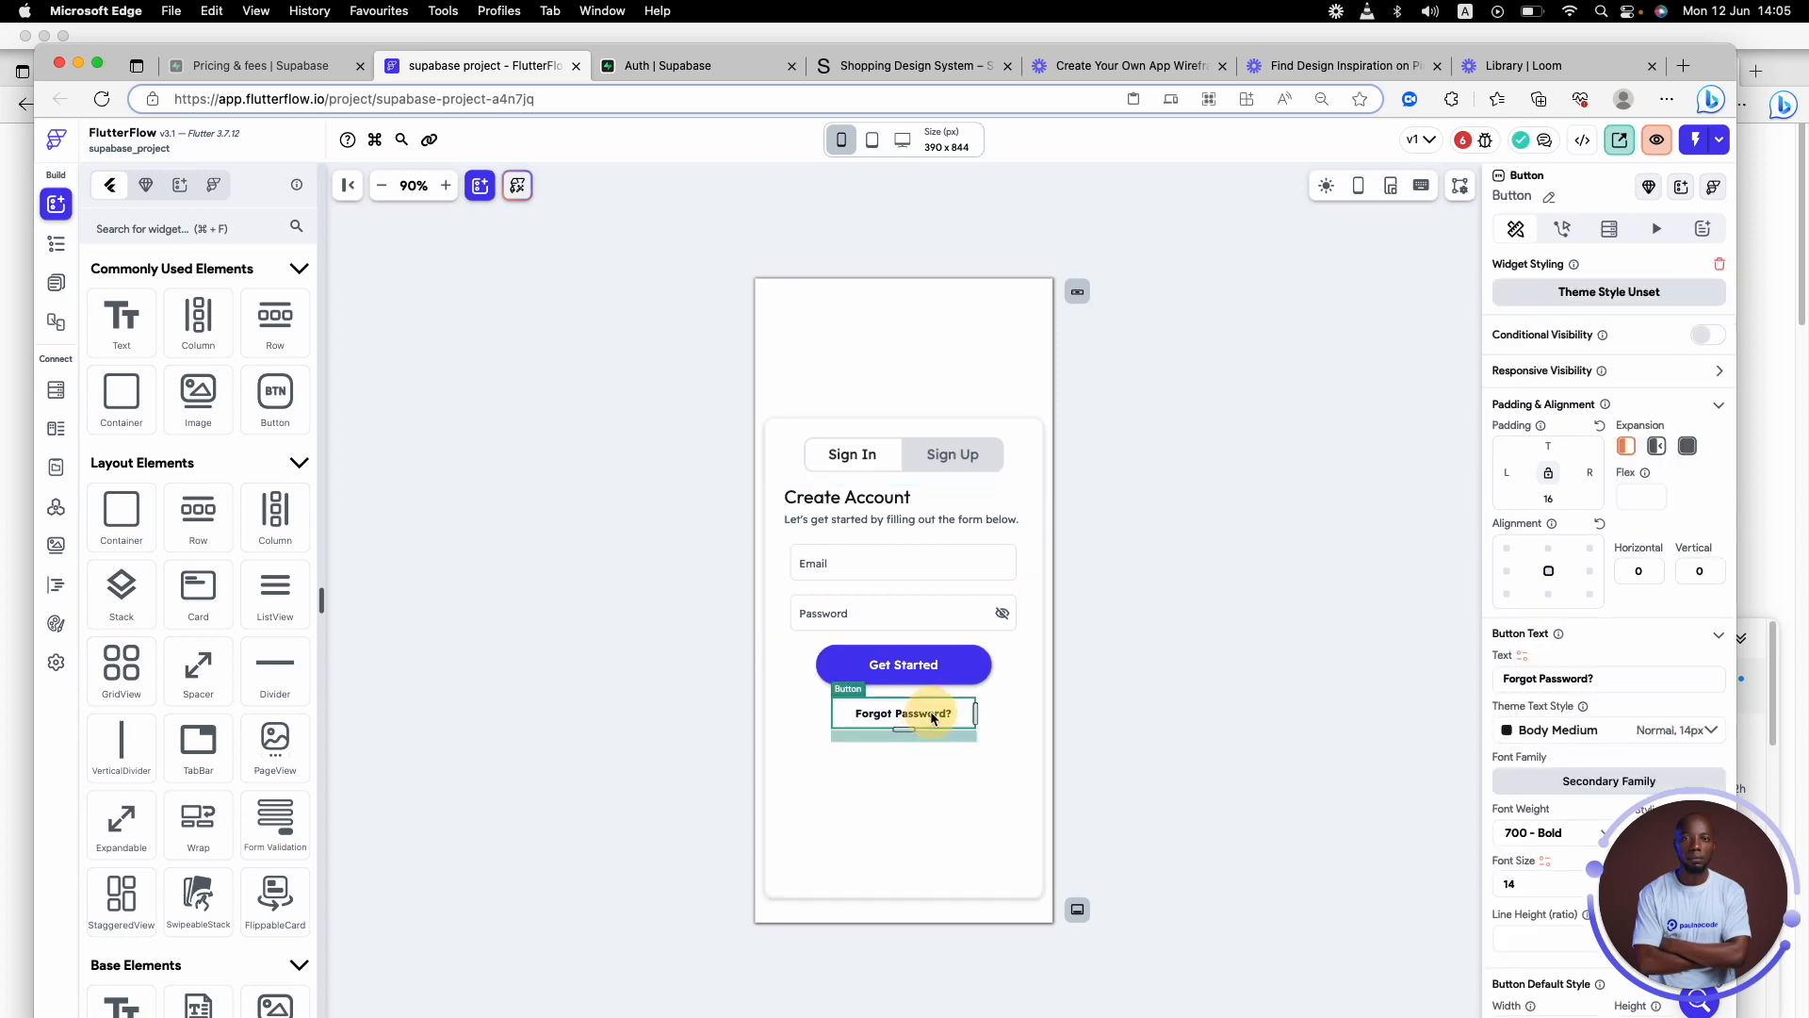
key(BackSpace)
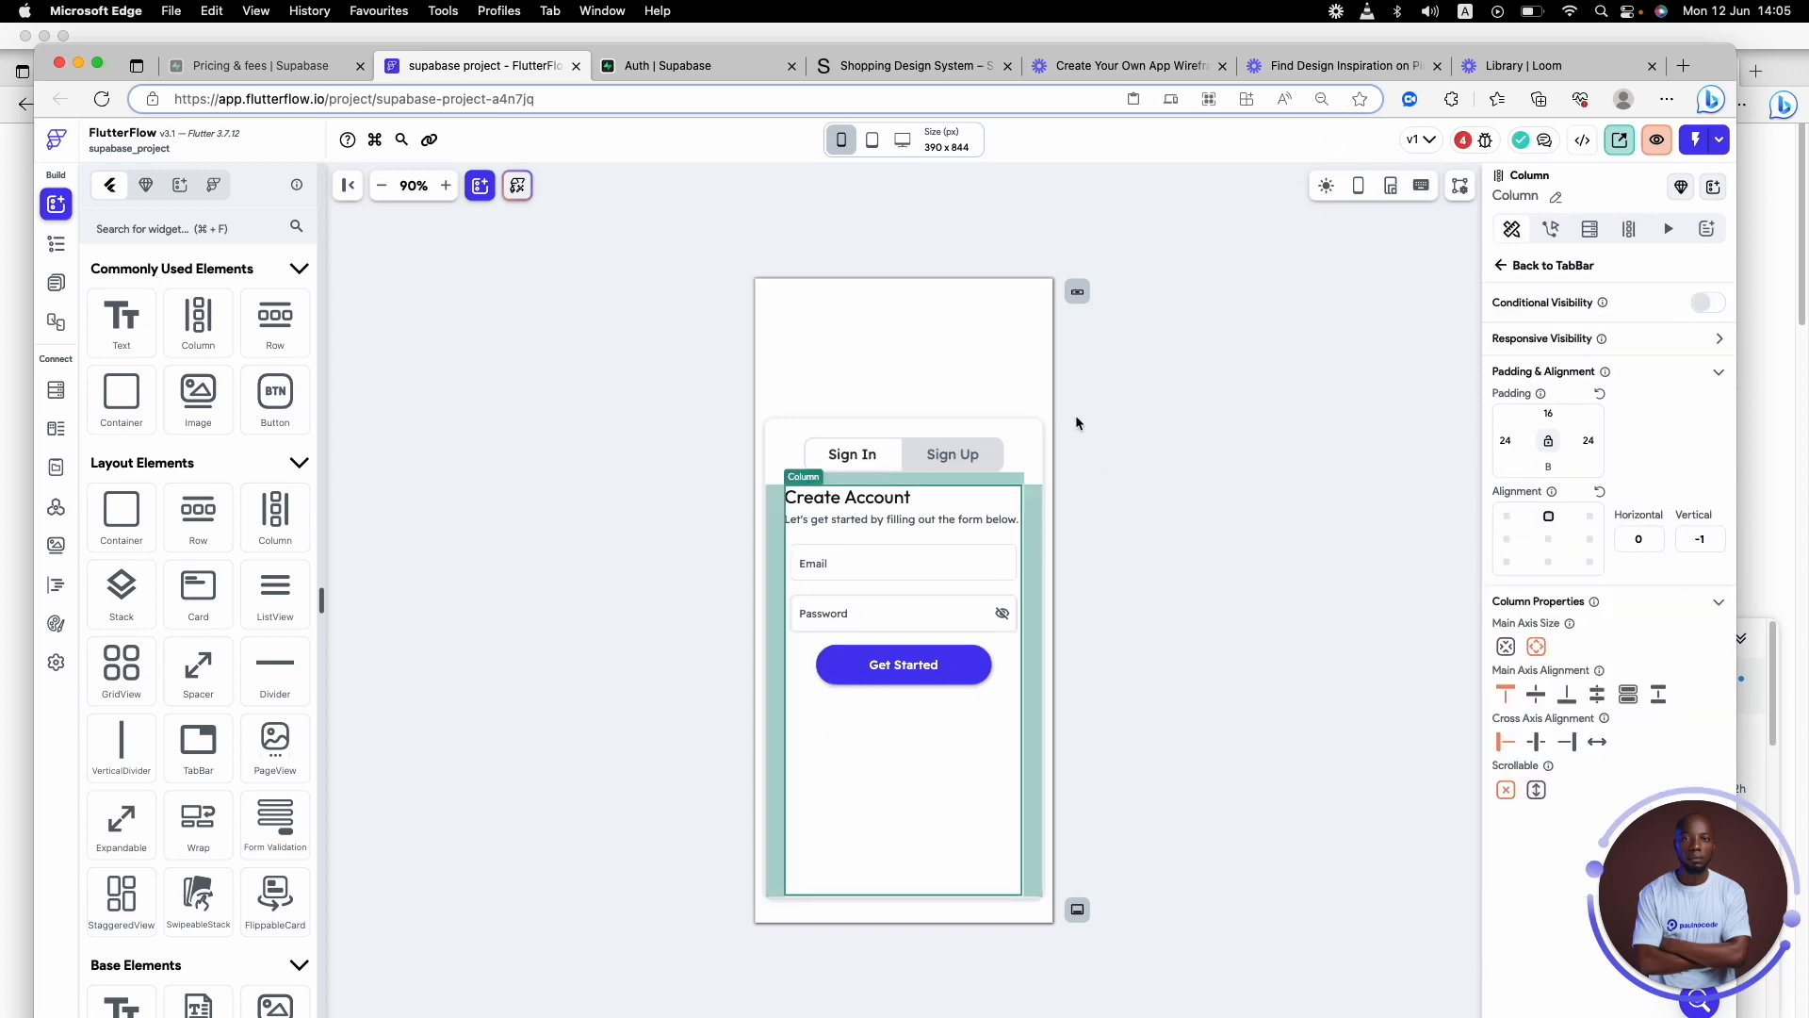
- Delete the Google and Apple social login buttons on the Sign Up tab
click(990, 454)
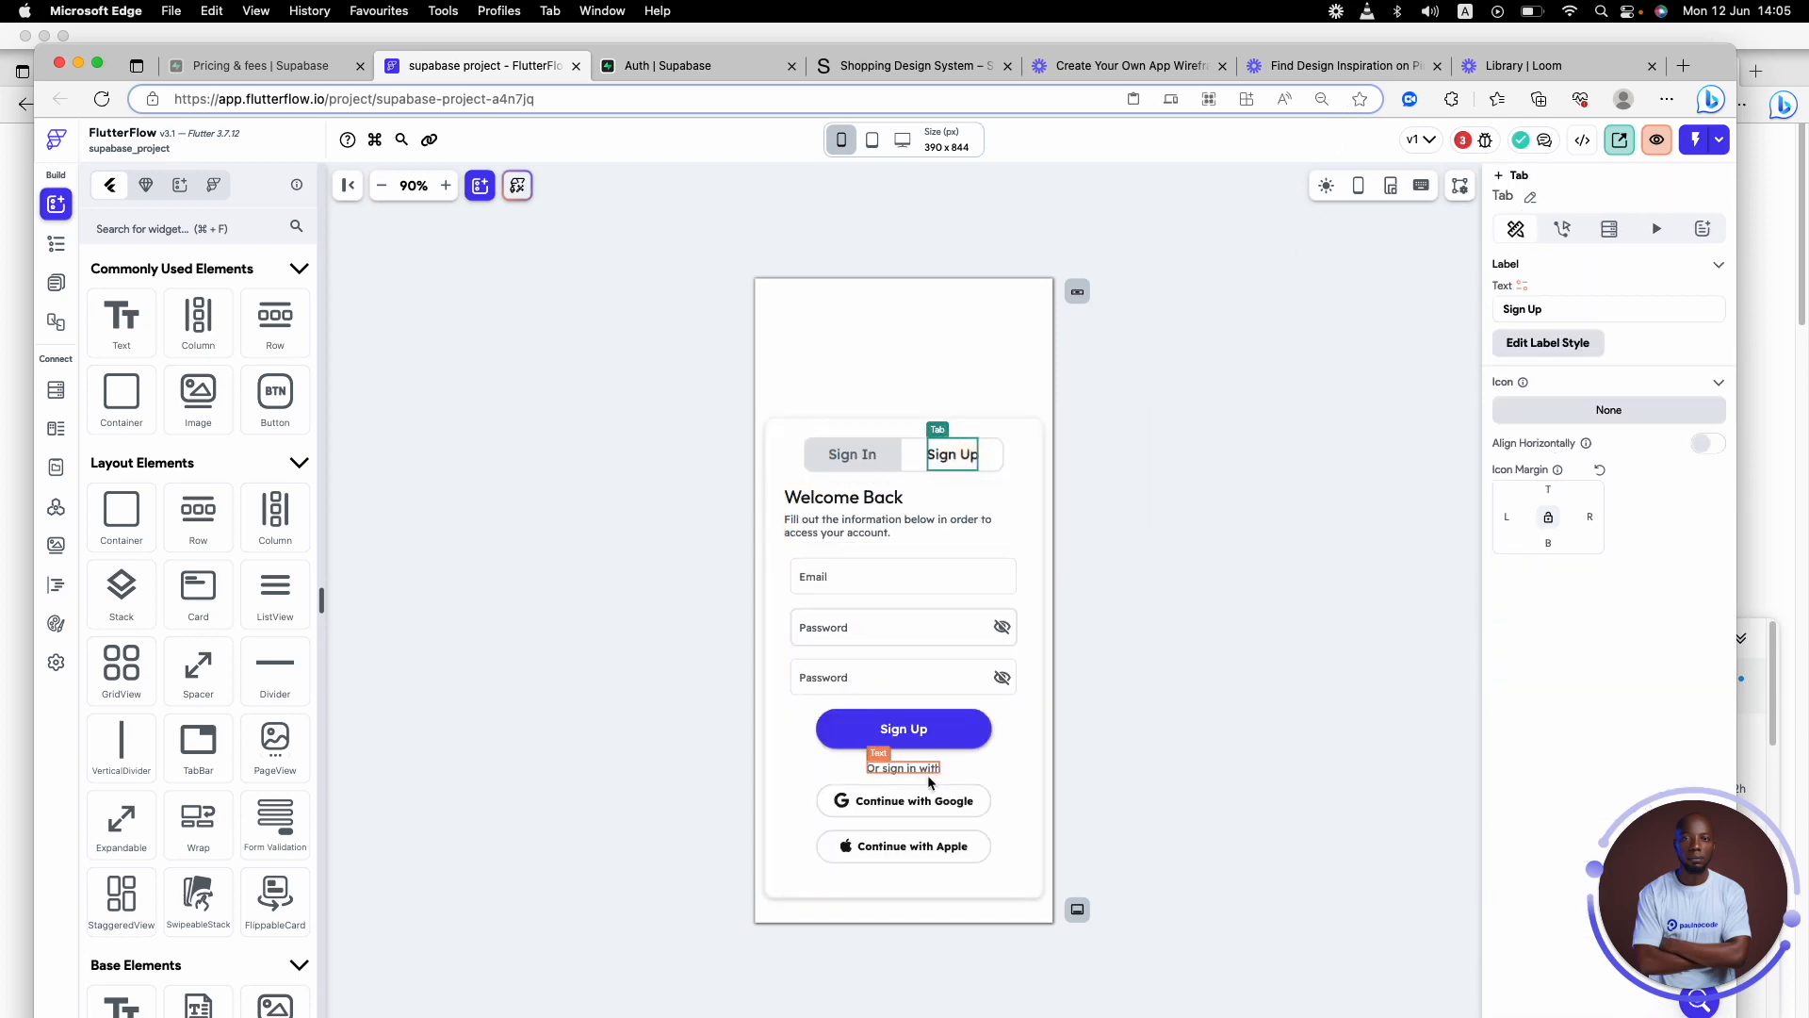
click(929, 772)
click(935, 799)
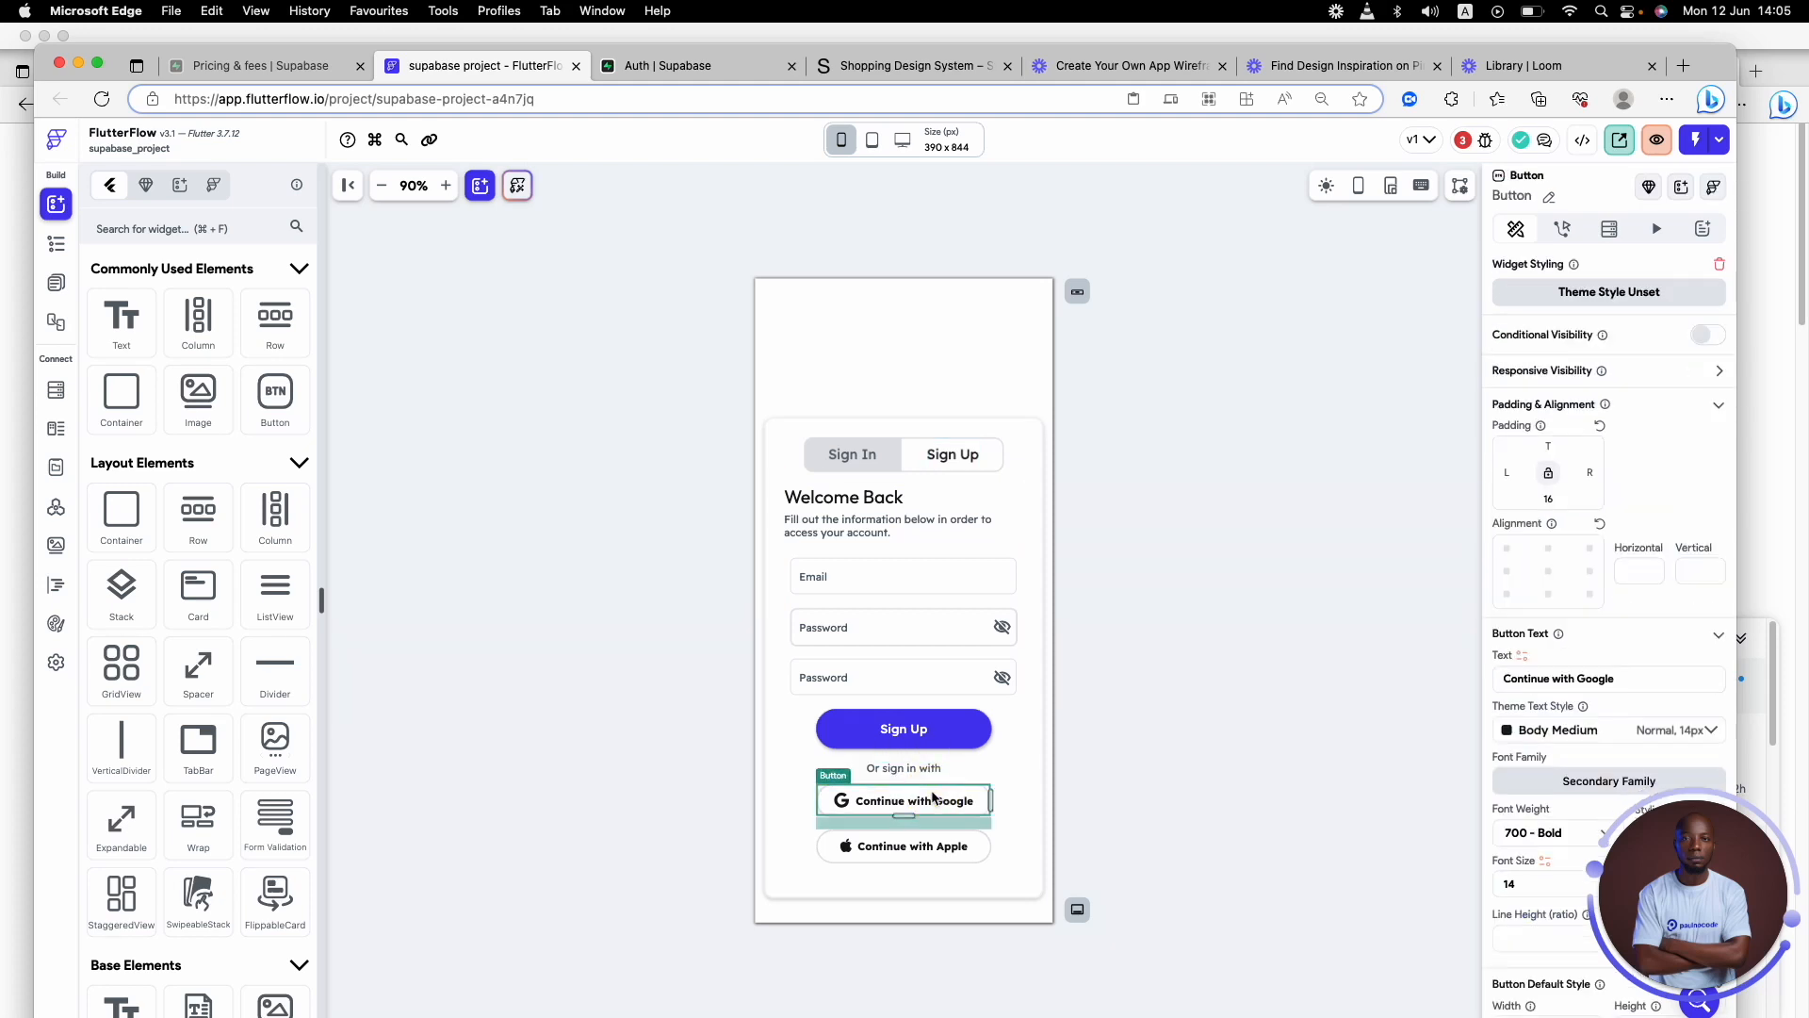
key(BackSpace)
click(938, 809)
click(940, 819)
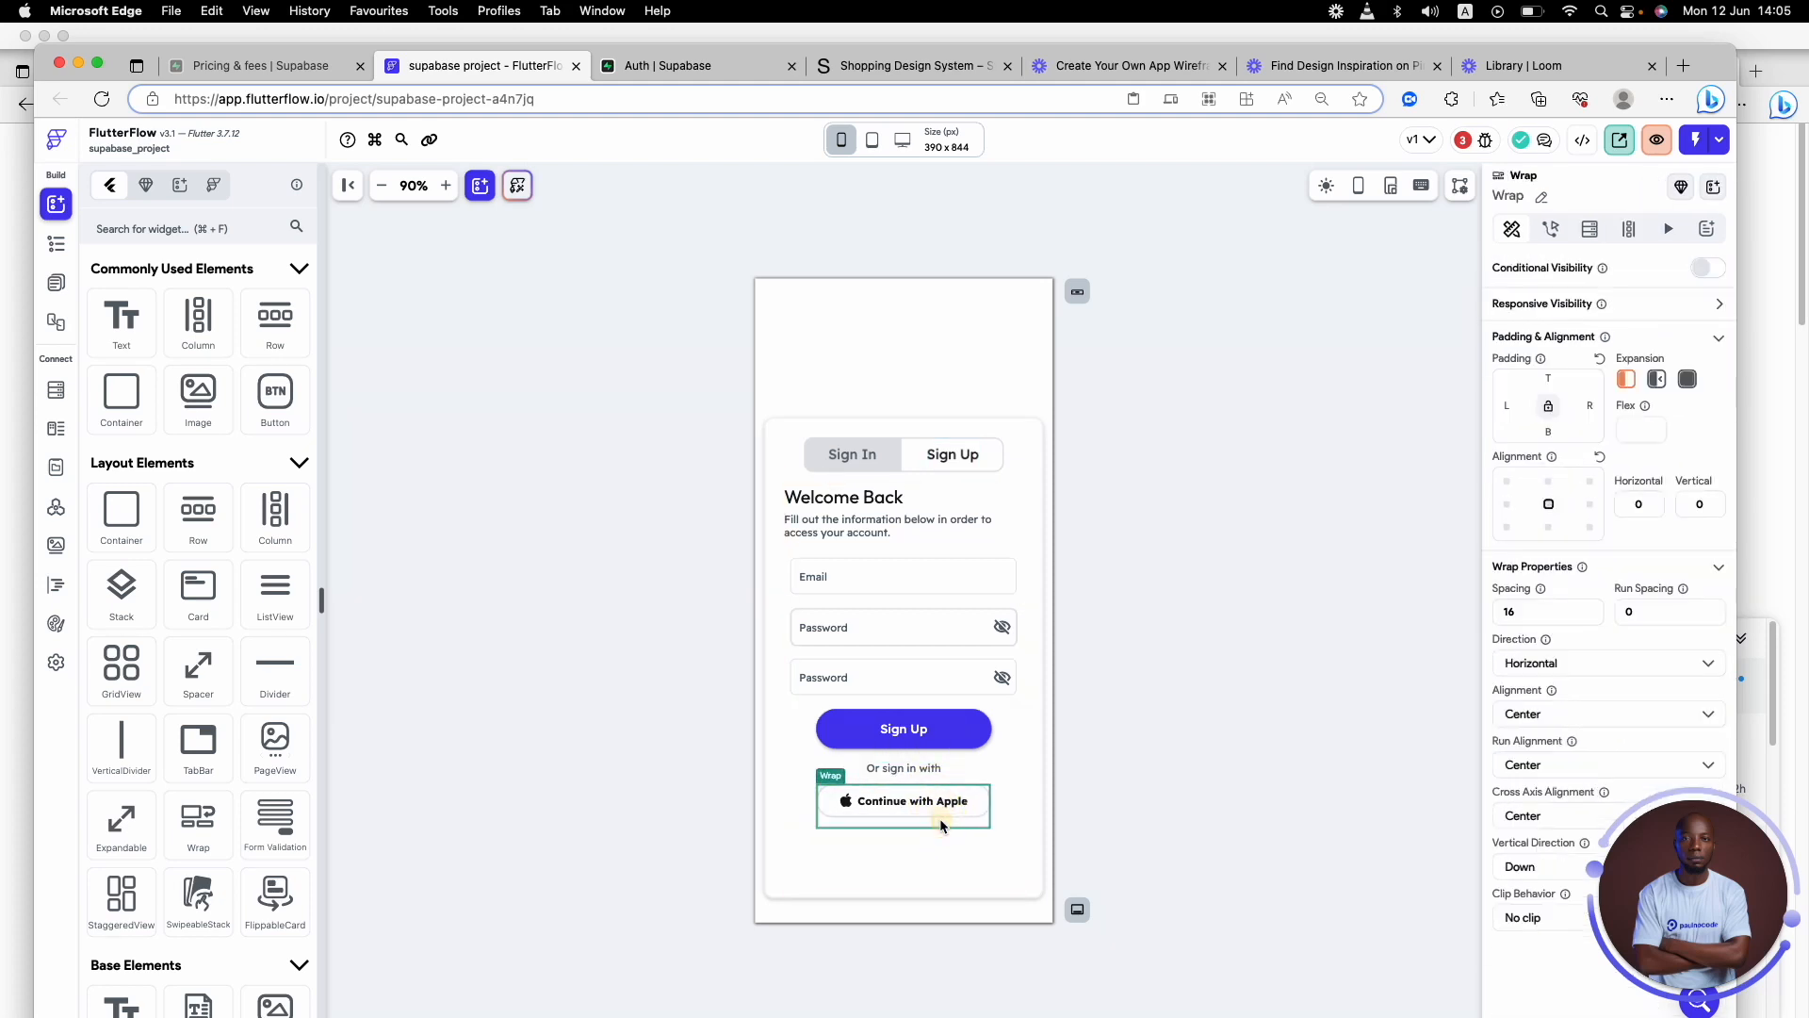
key(BackSpace)
click(1223, 415)
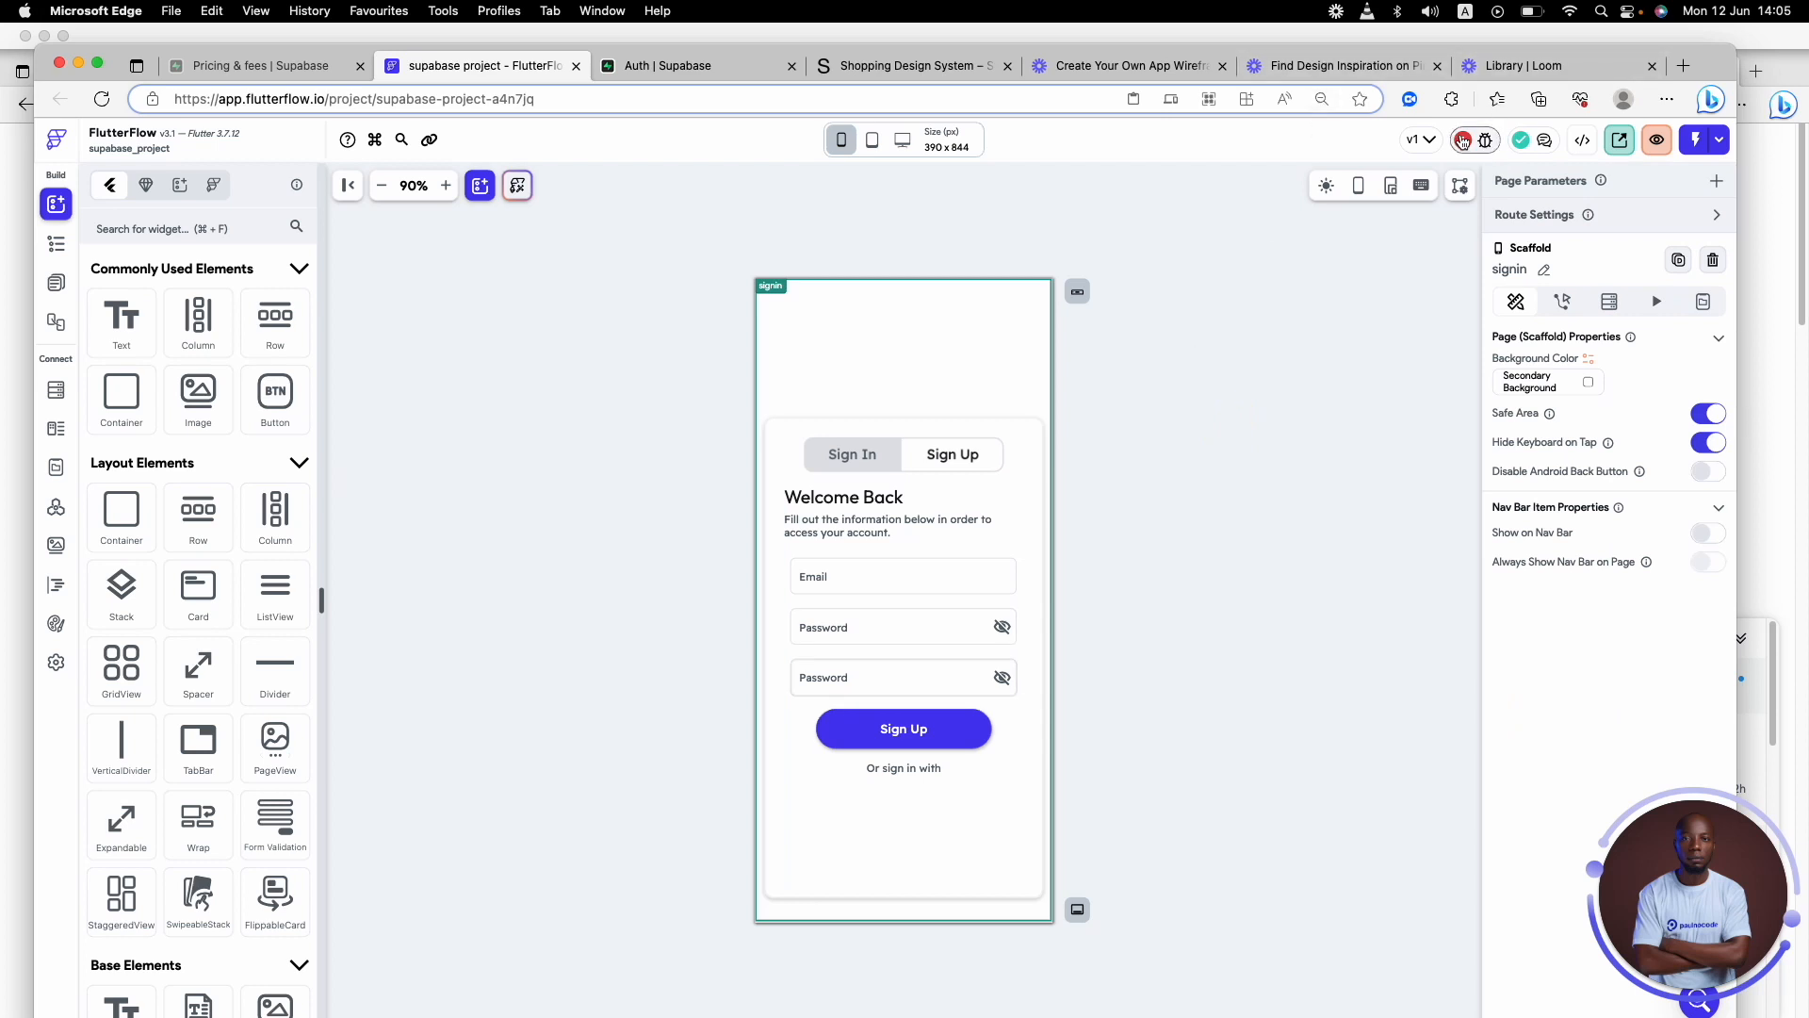
click(1462, 139)
- Jump to the Details14Destination widget behind the error and dismiss the issues list
click(1361, 273)
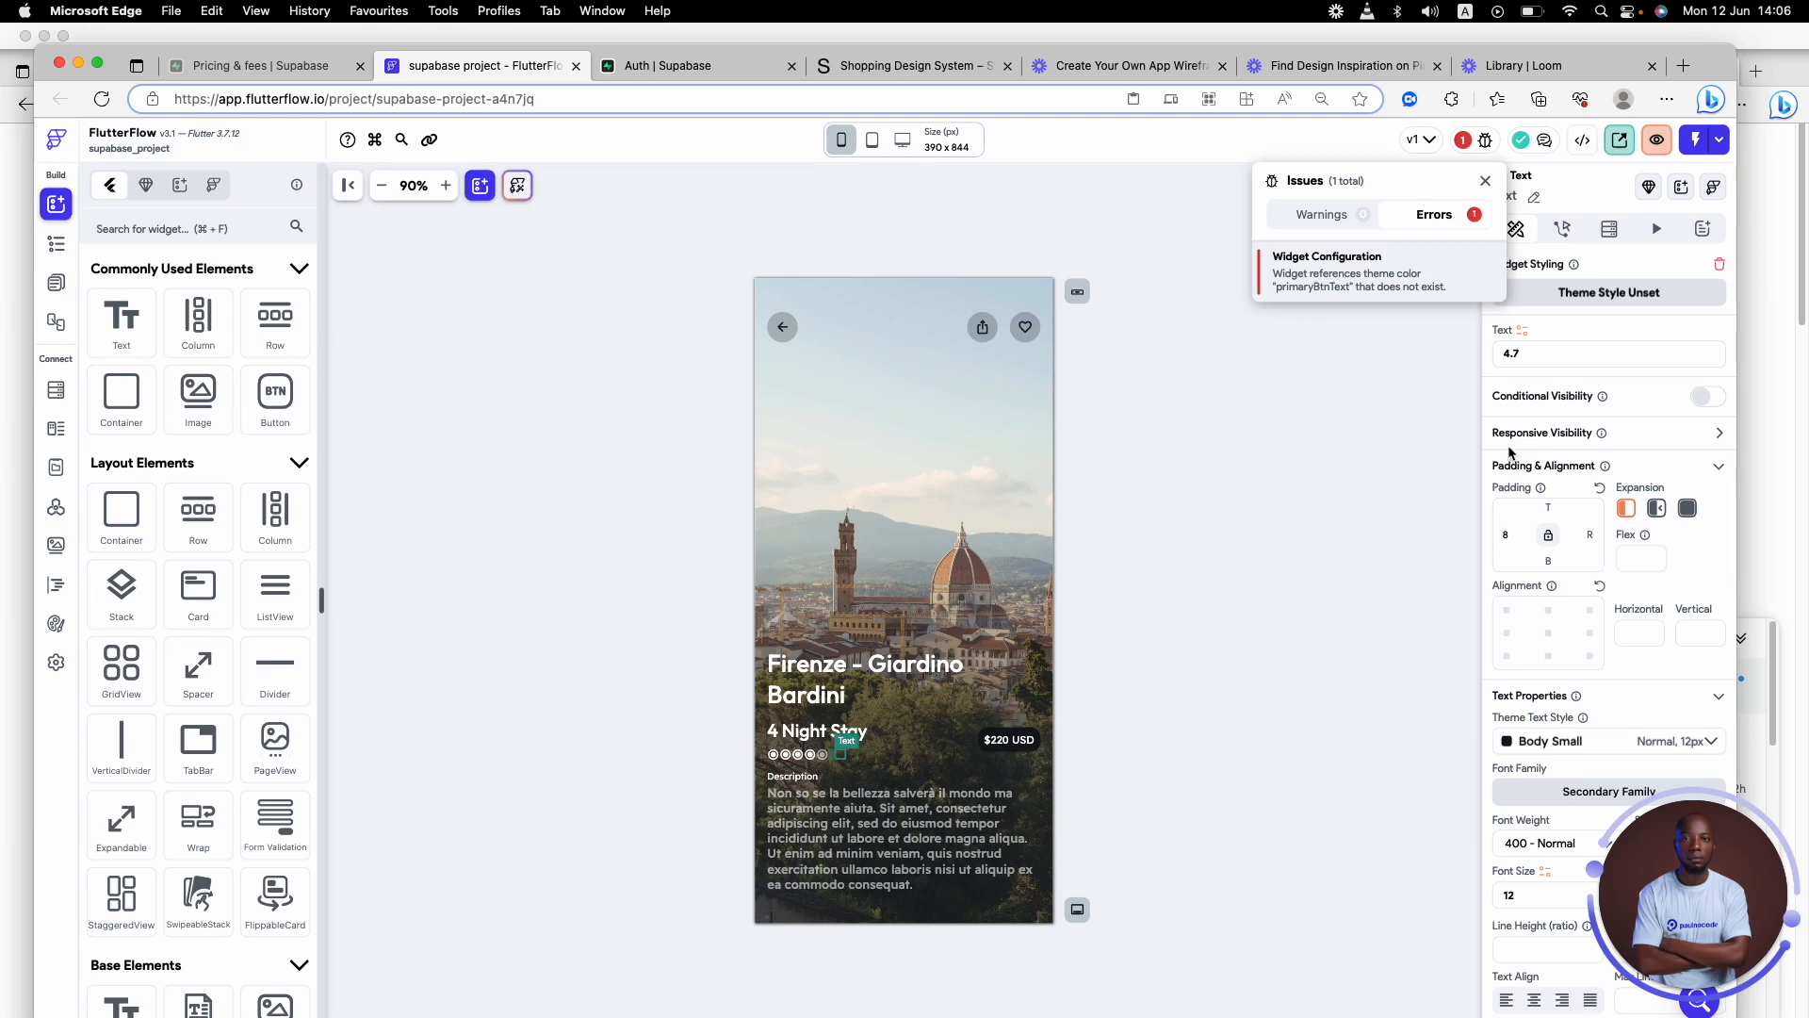
drag(1696, 883, 1244, 749)
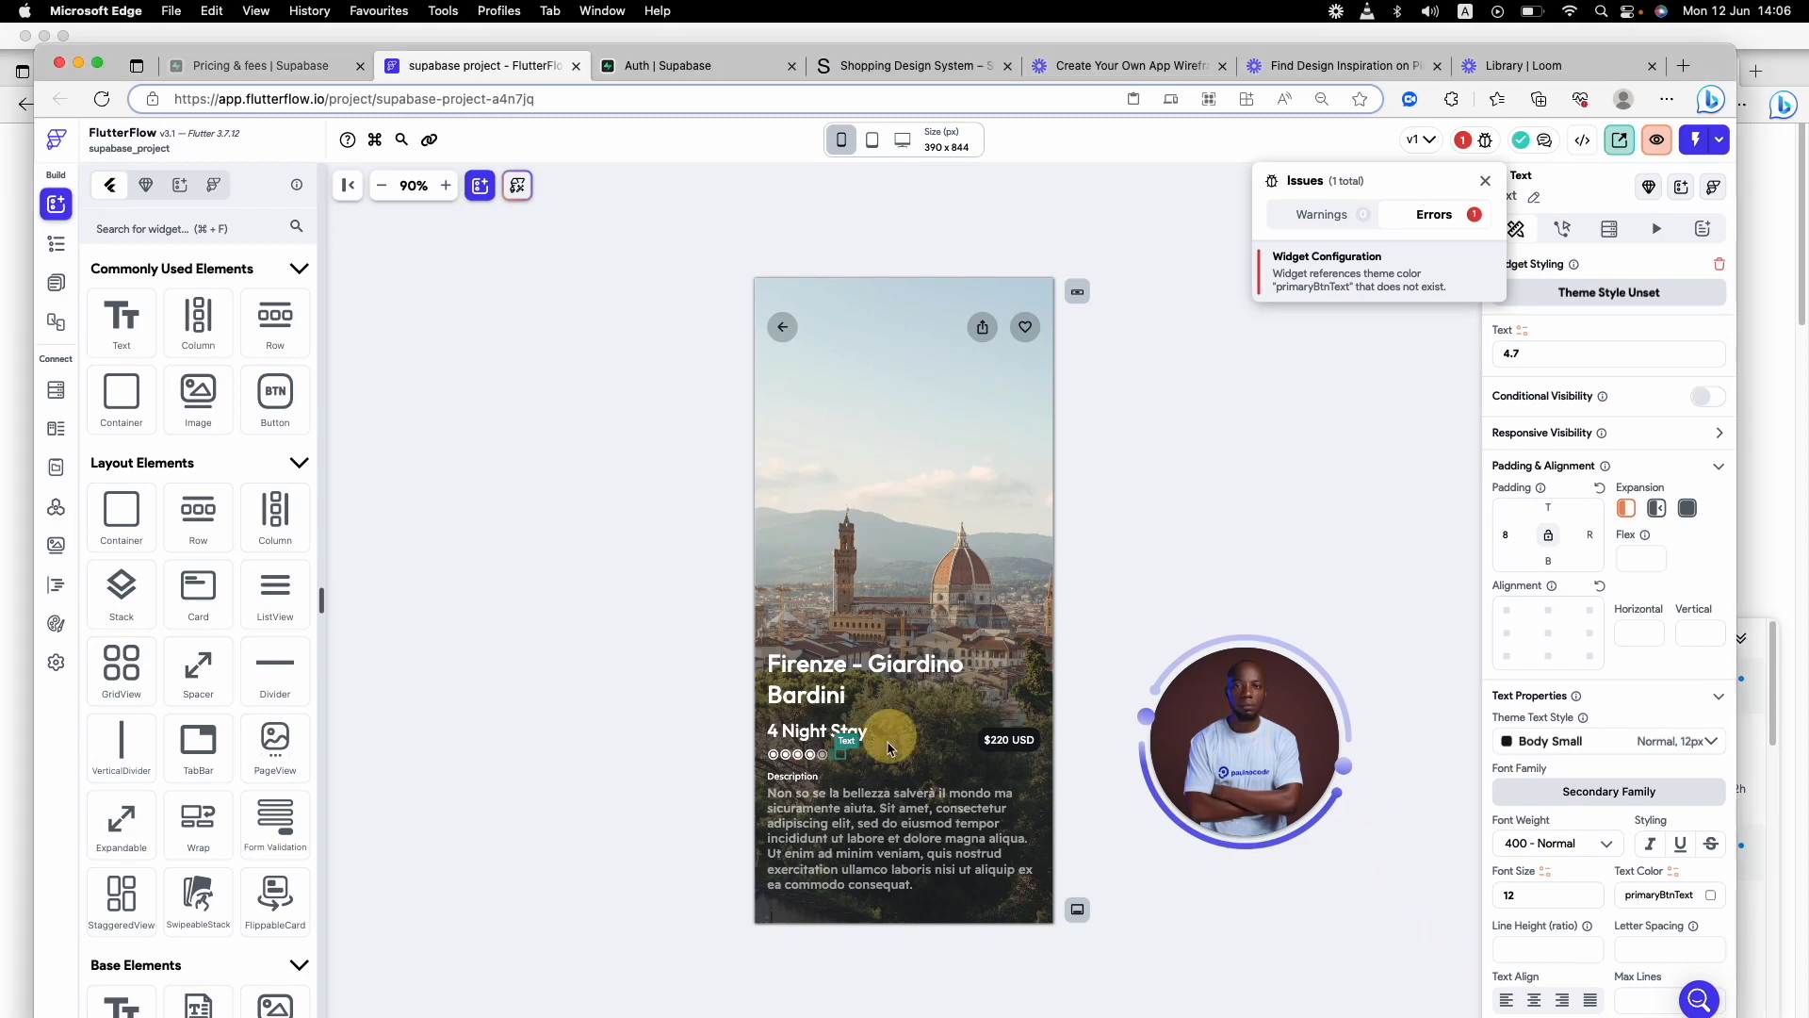
click(844, 755)
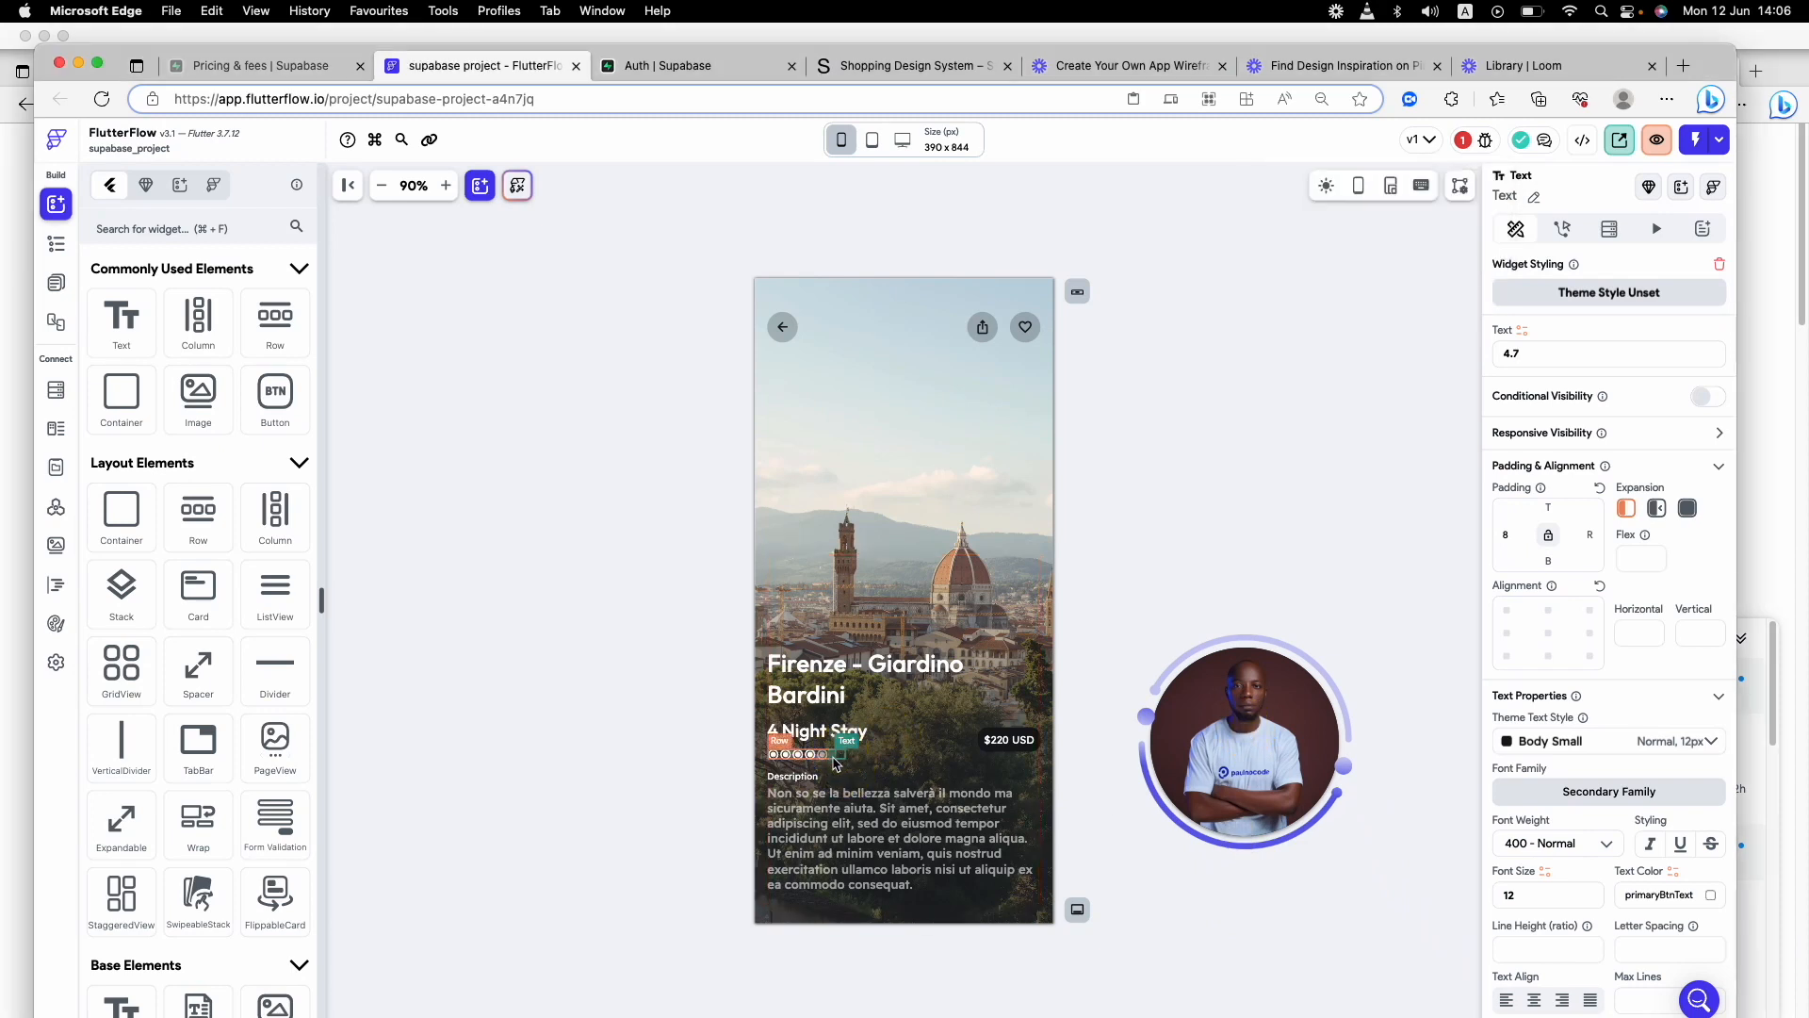
click(1289, 328)
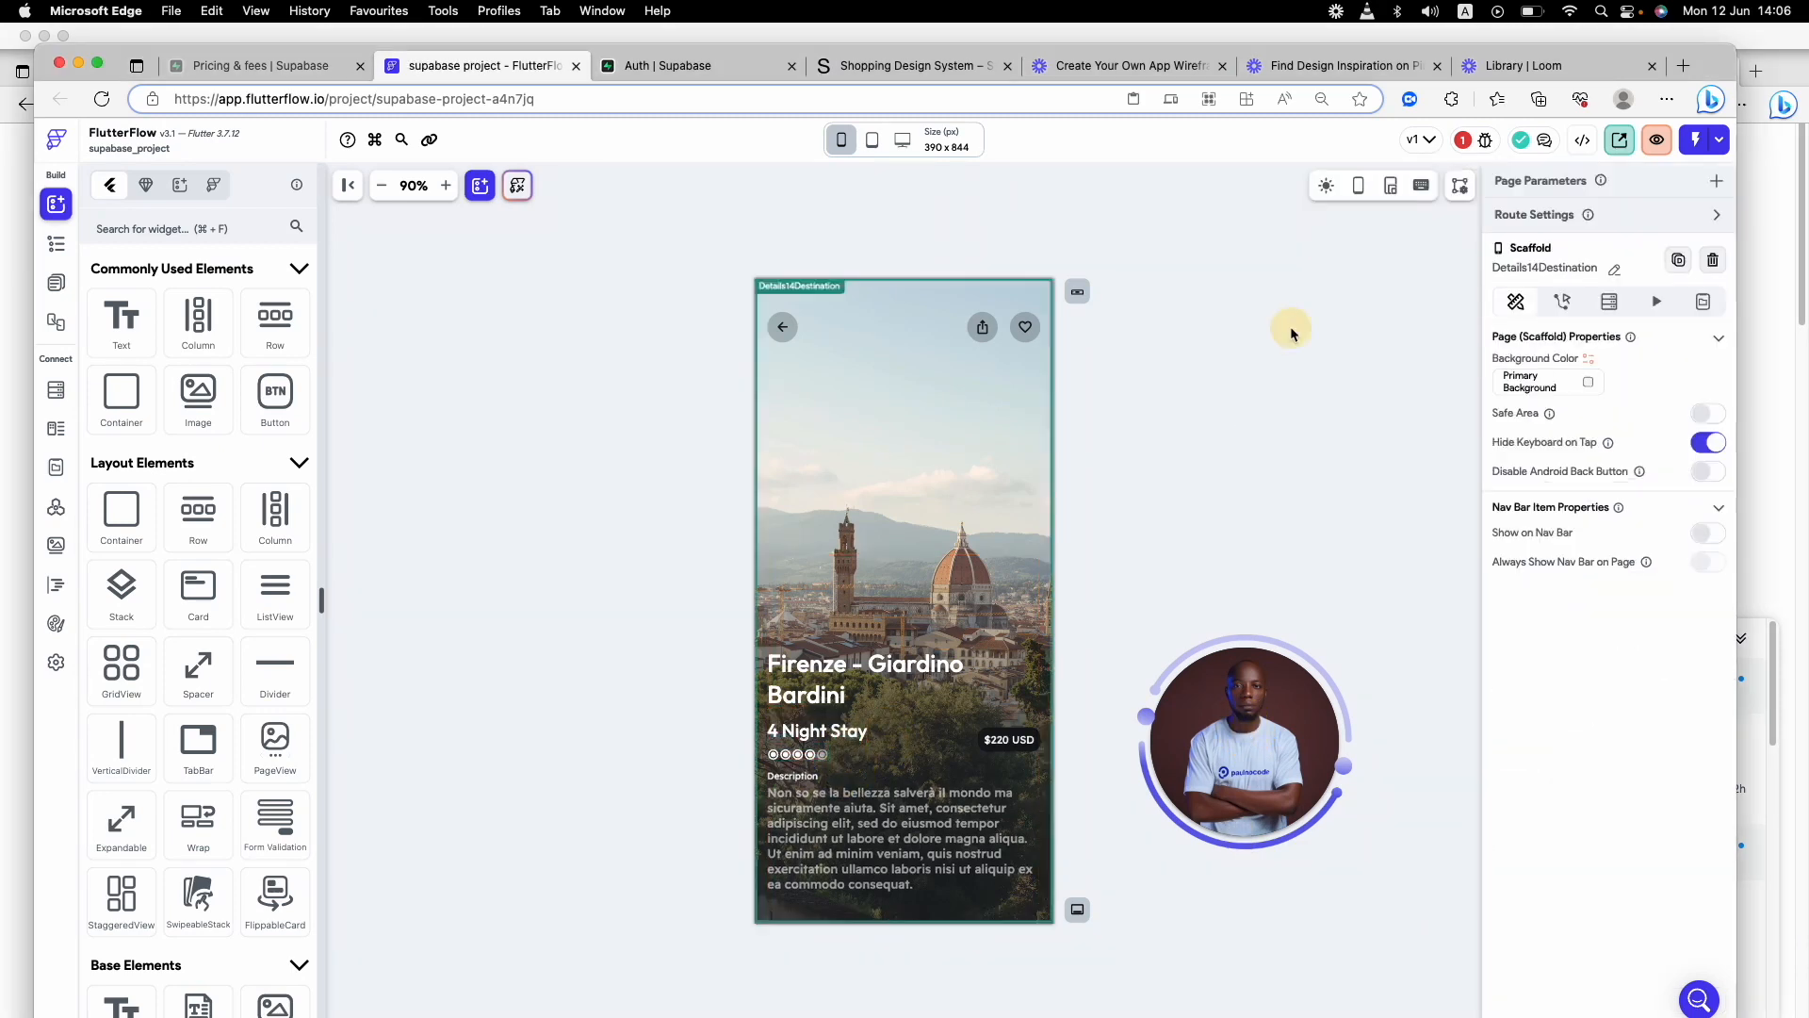
click(1127, 326)
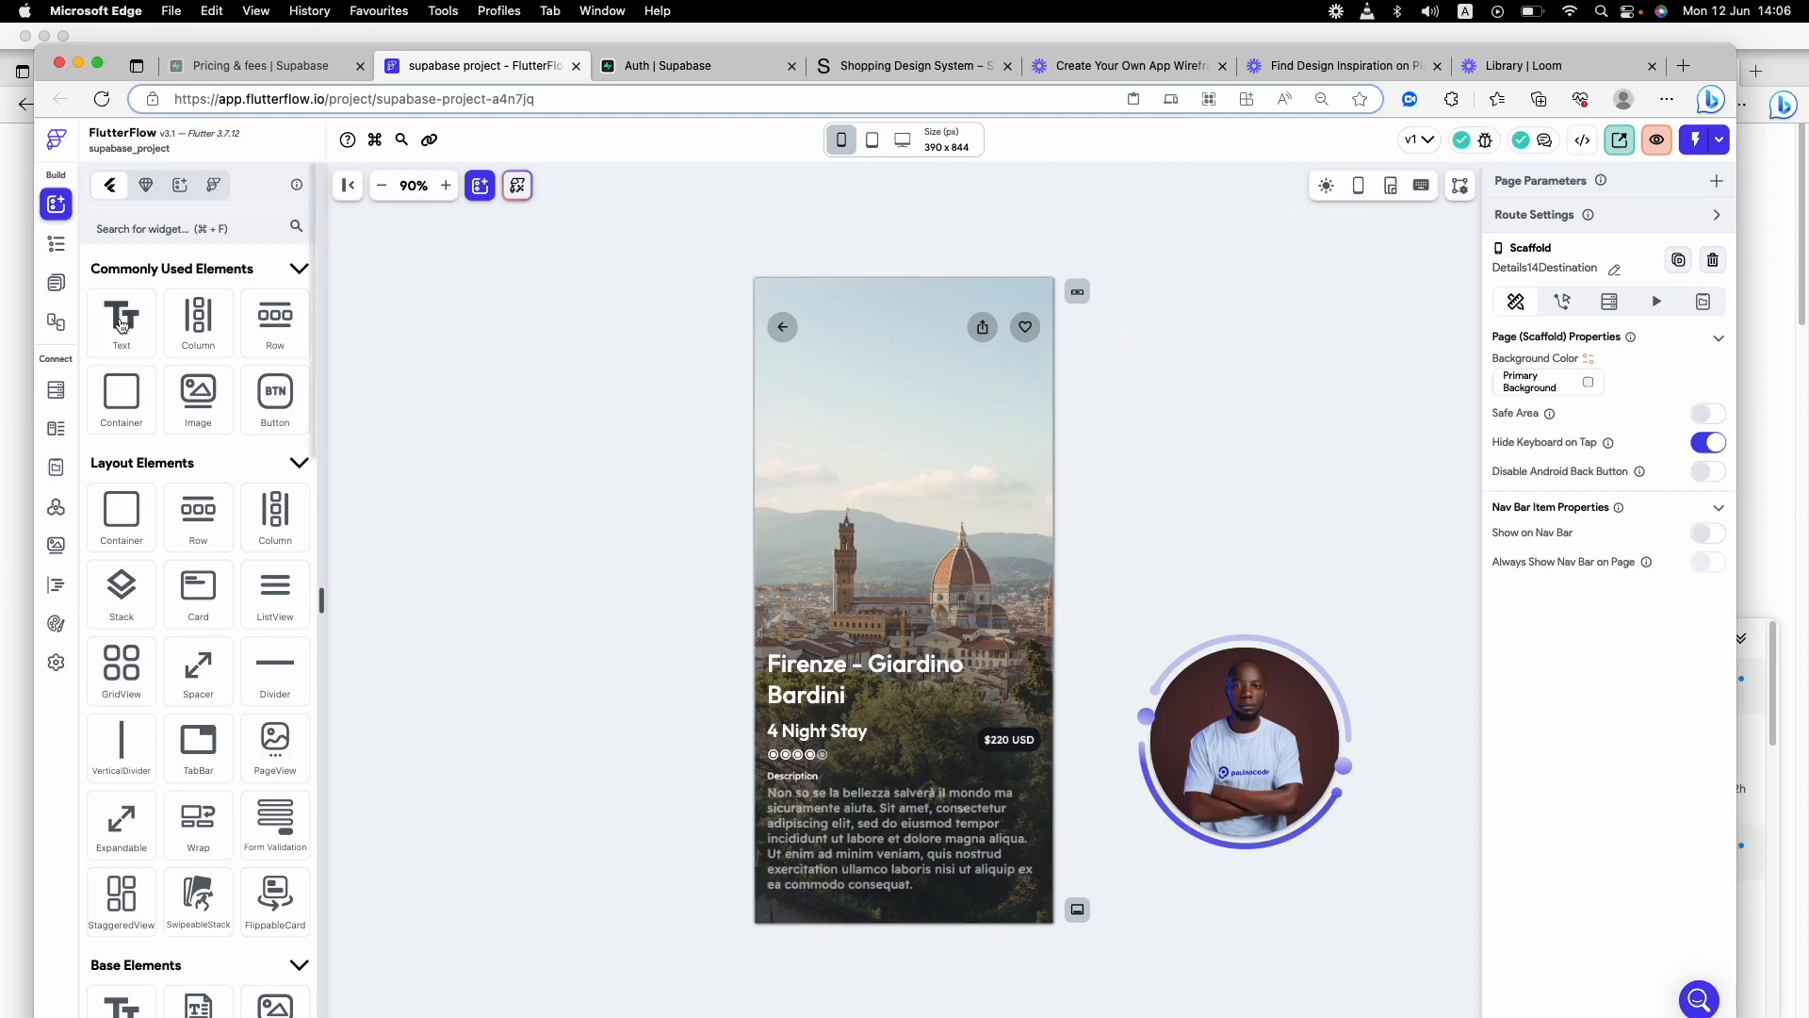
- Reopen the signin page from the Page Selector and run the app in Test Mode
click(56, 241)
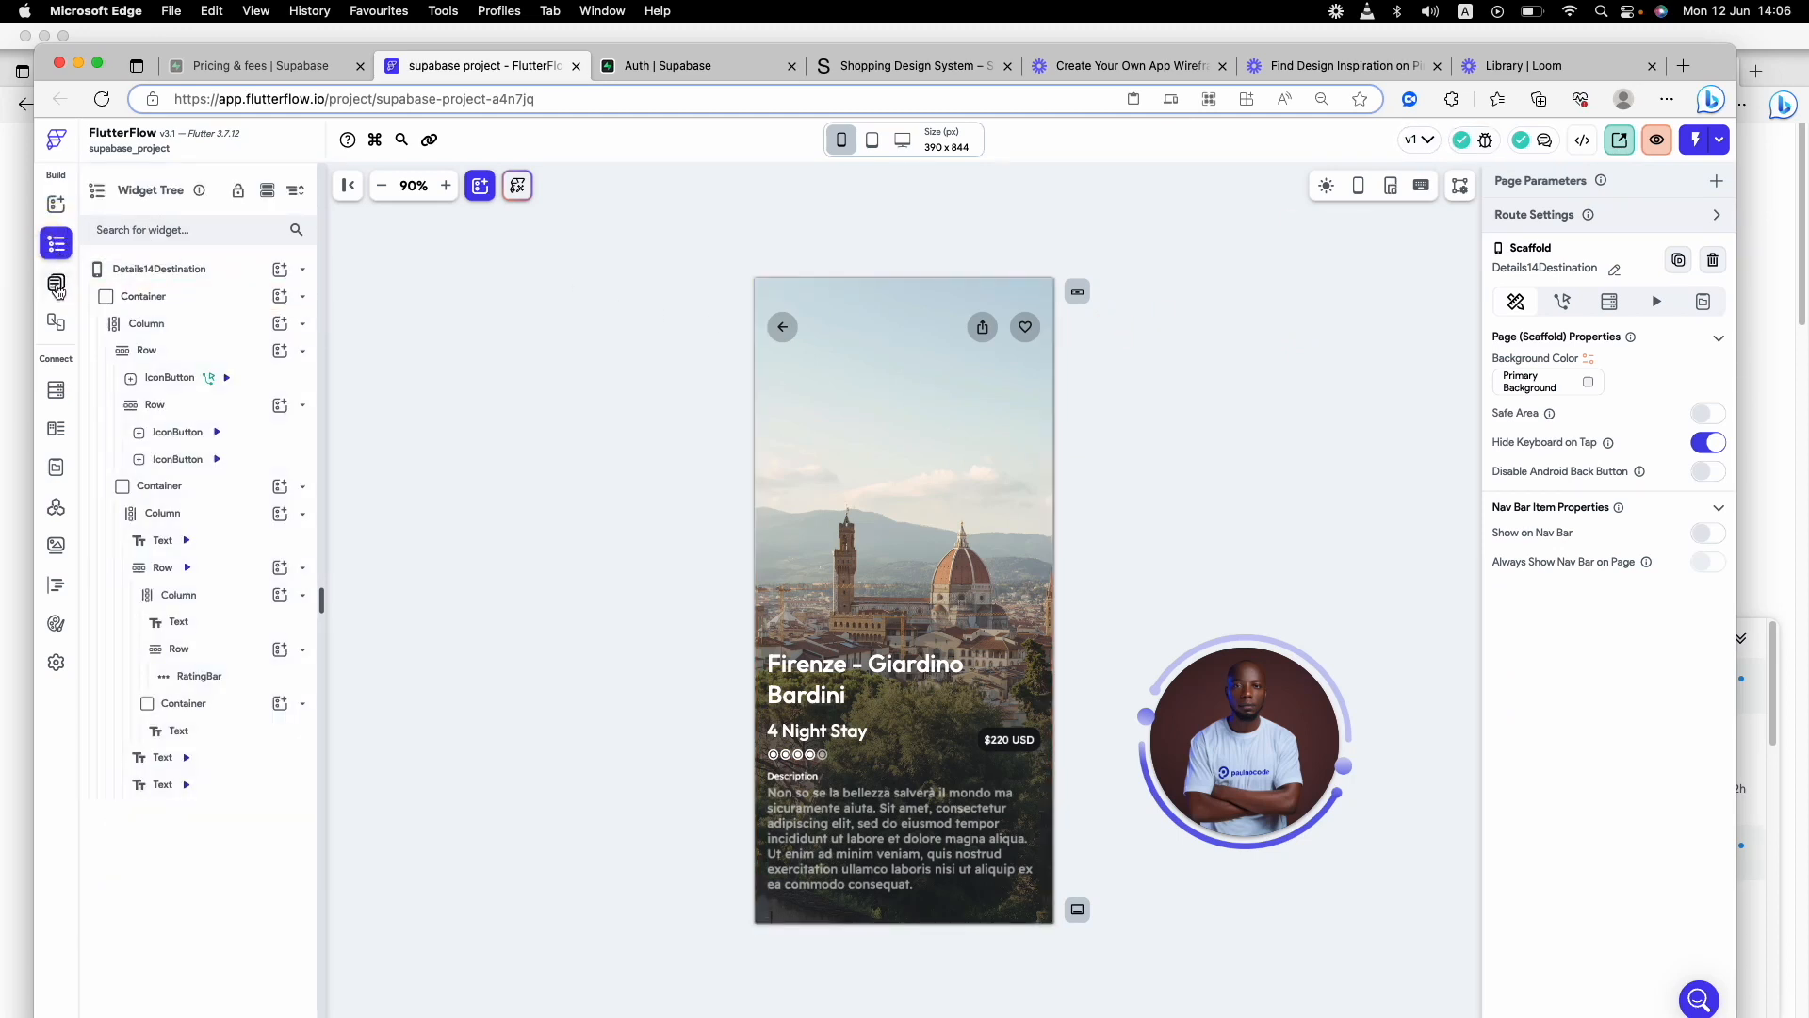
click(56, 280)
click(124, 274)
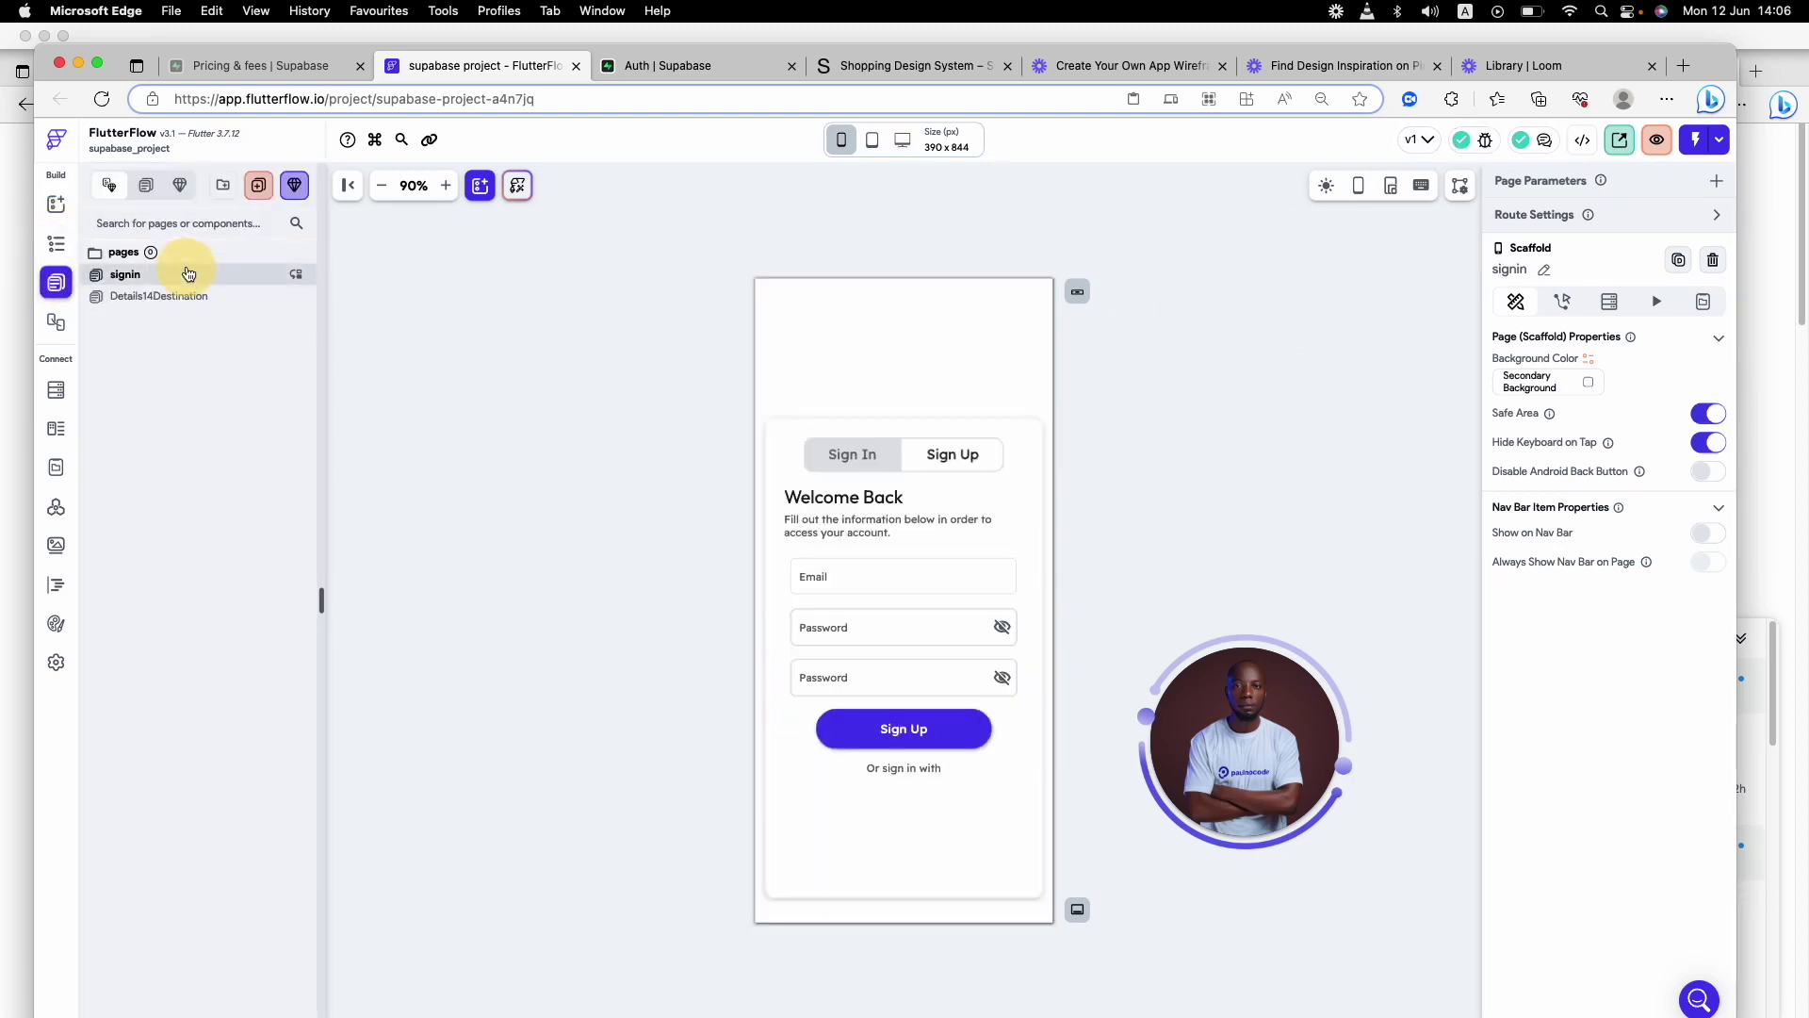
click(1693, 141)
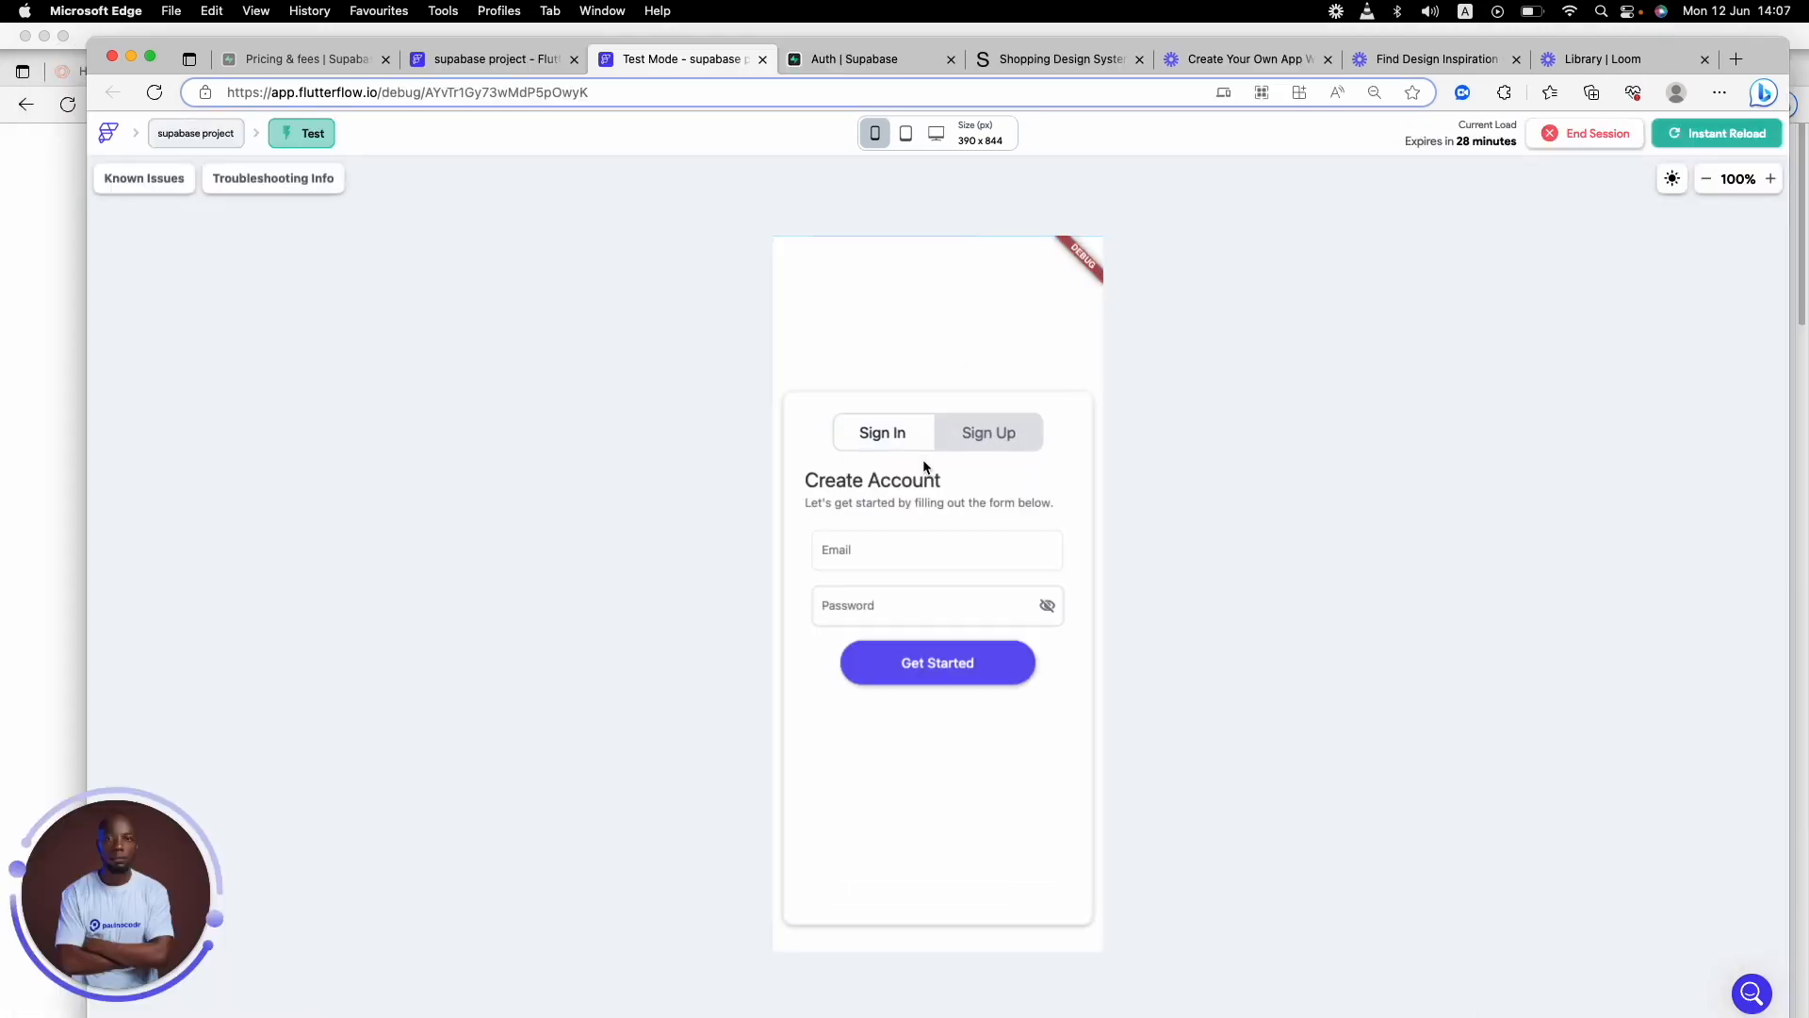
- Sign up a test account with email and both passwords on the test app's Sign Up tab
click(975, 430)
click(899, 568)
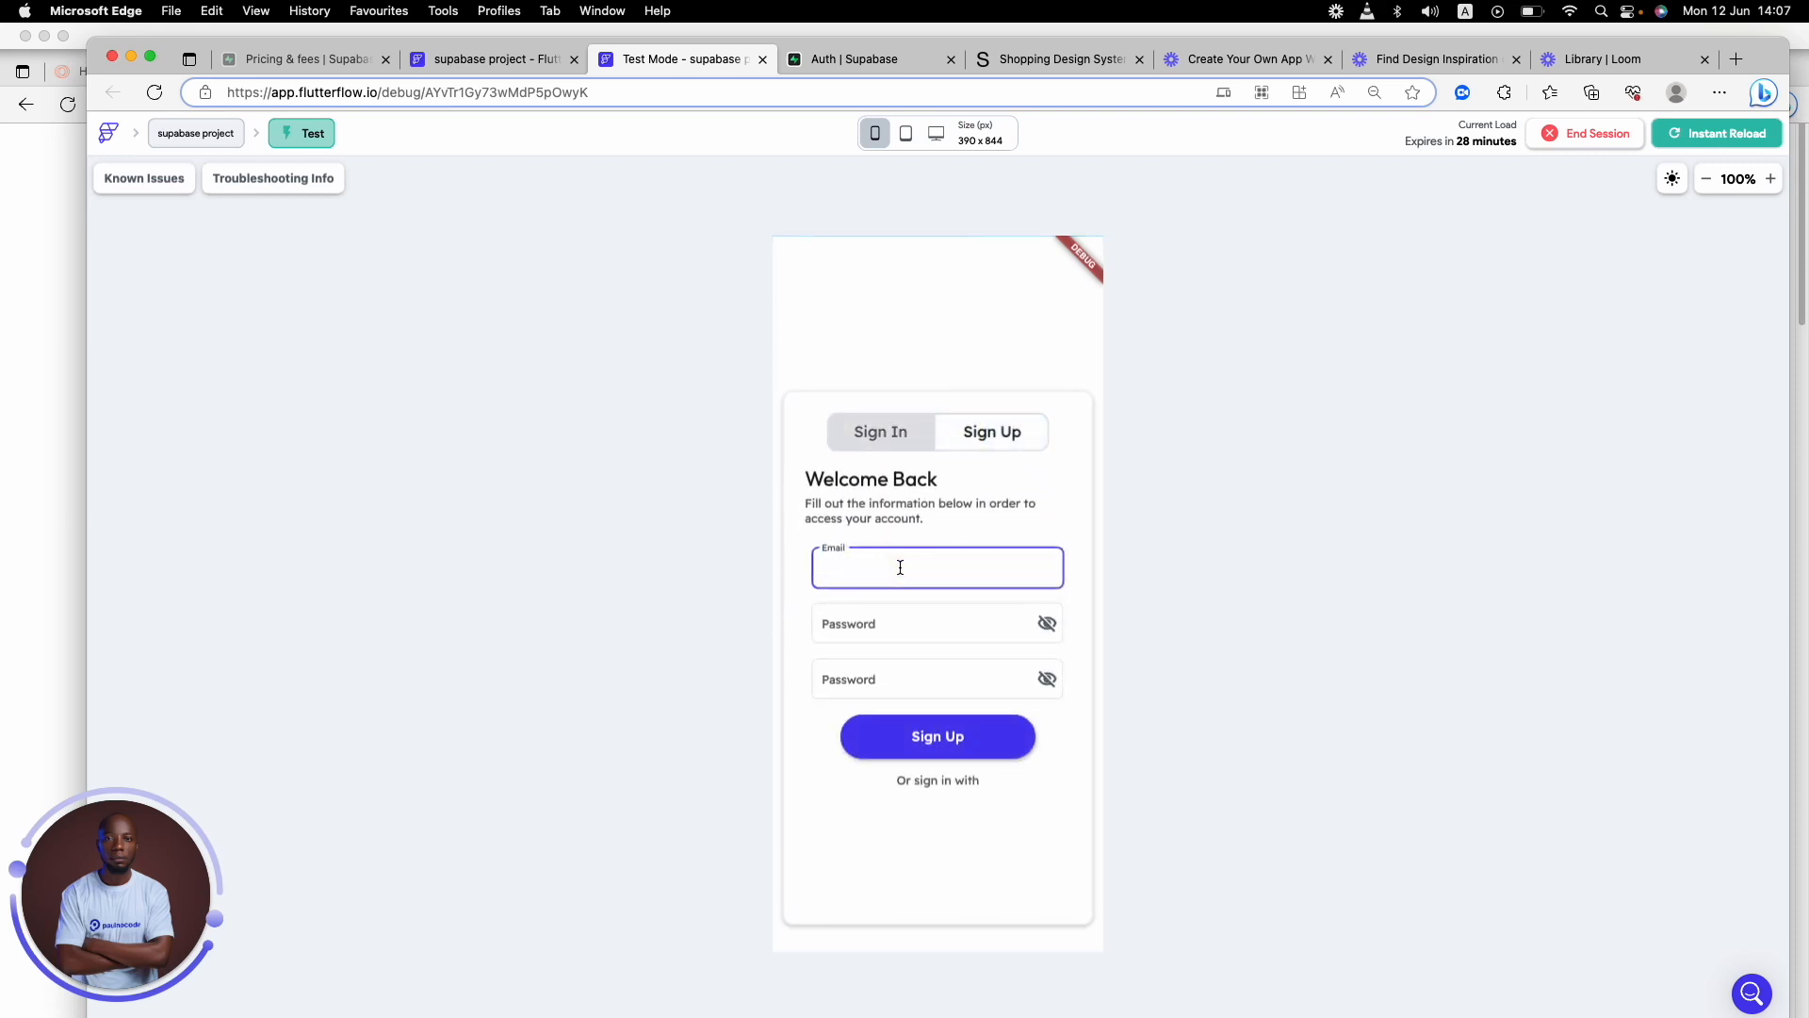
text(a)
key(BackSpace)
key(Tab)
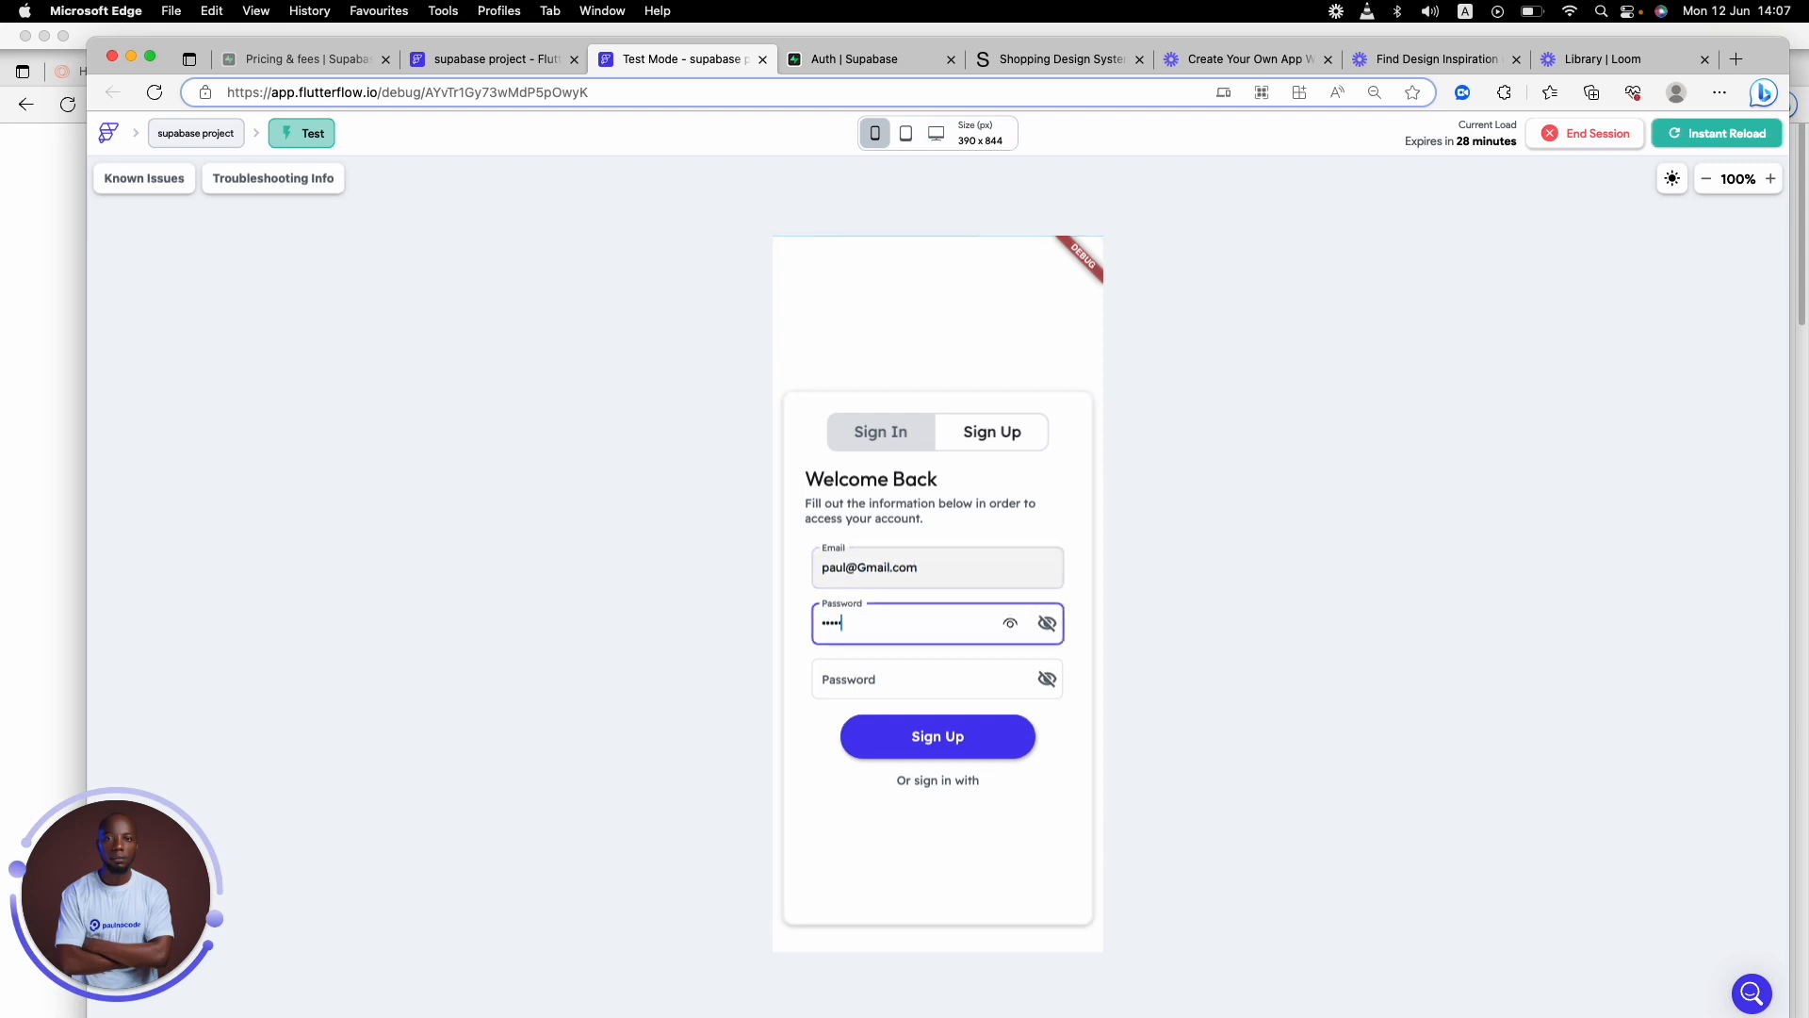
key(Tab)
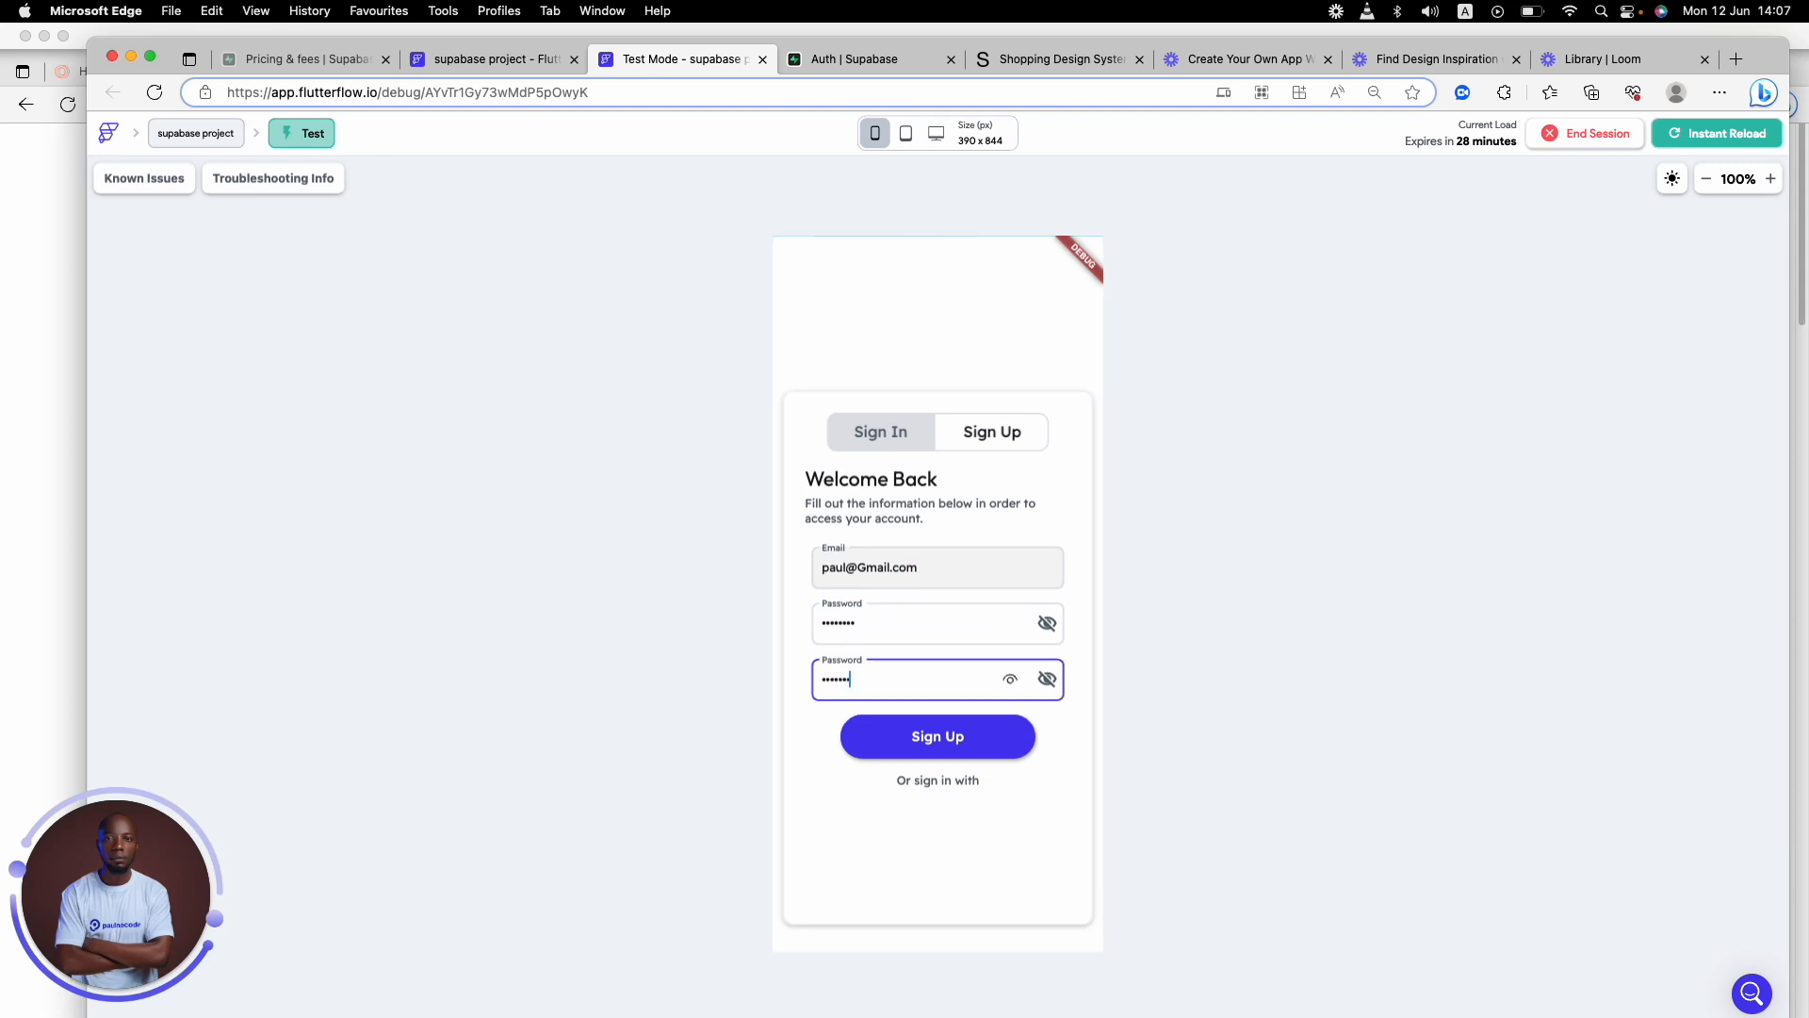
click(975, 738)
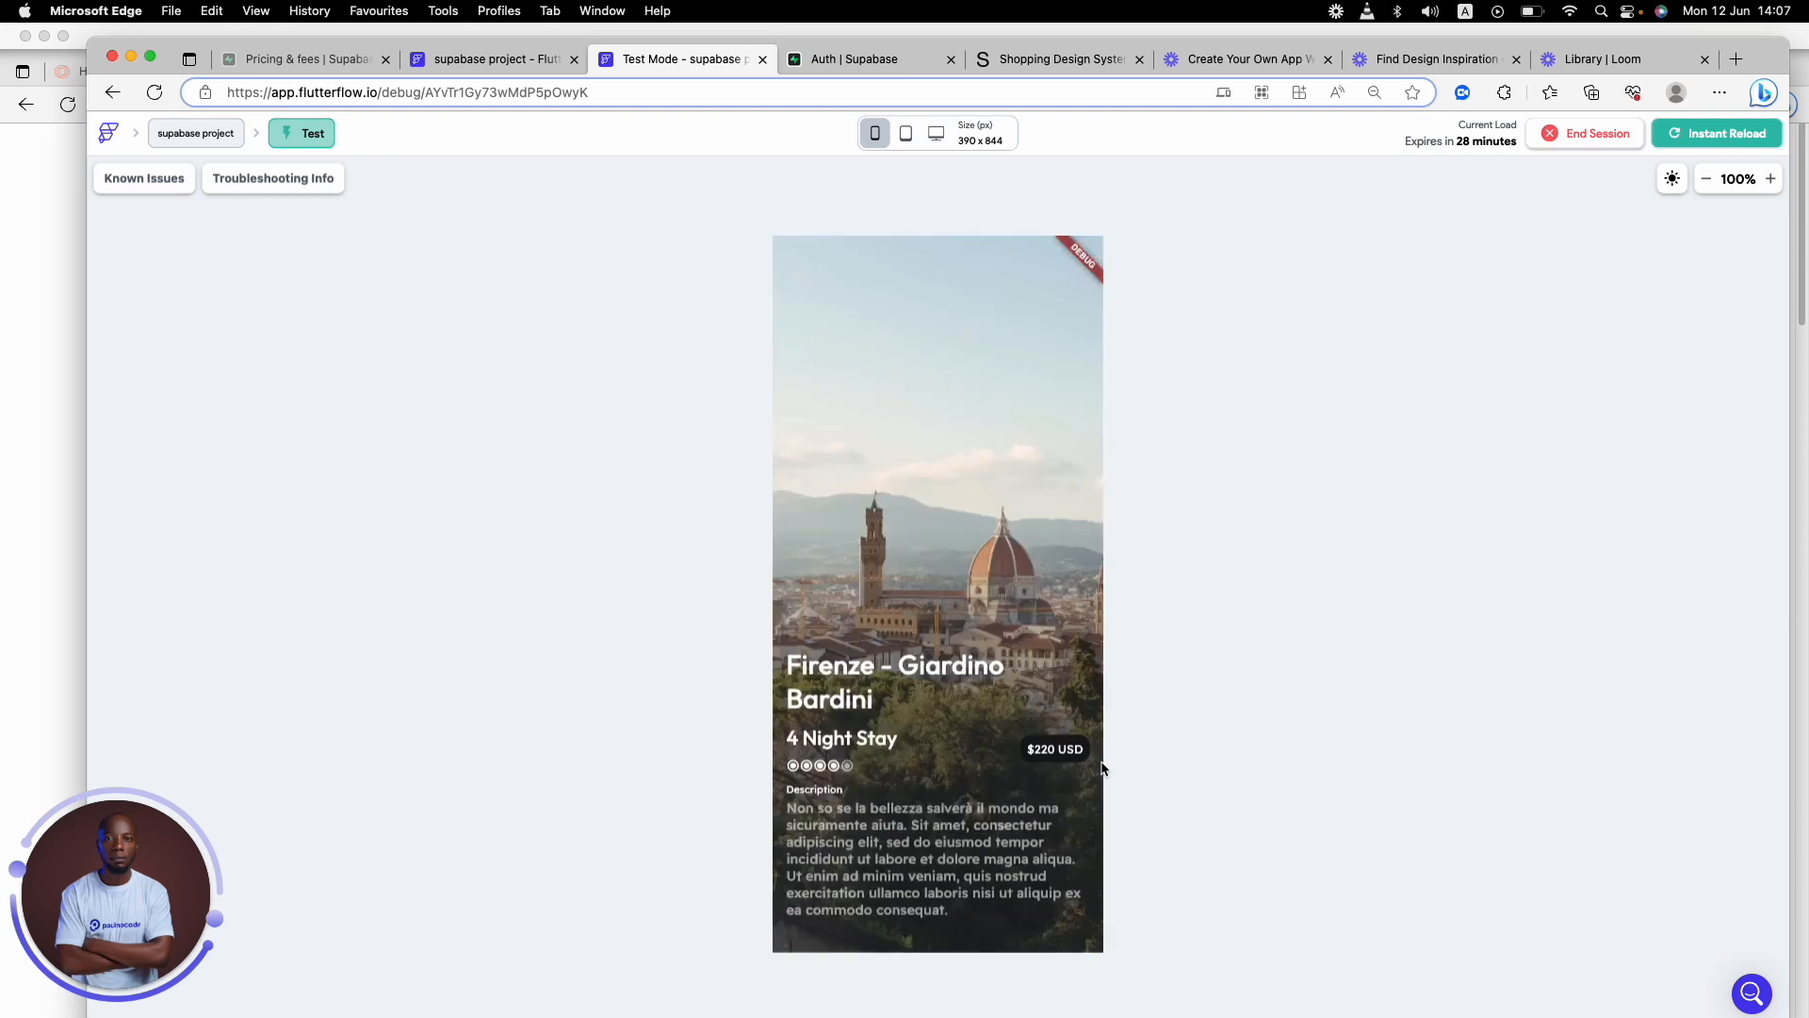
click(849, 59)
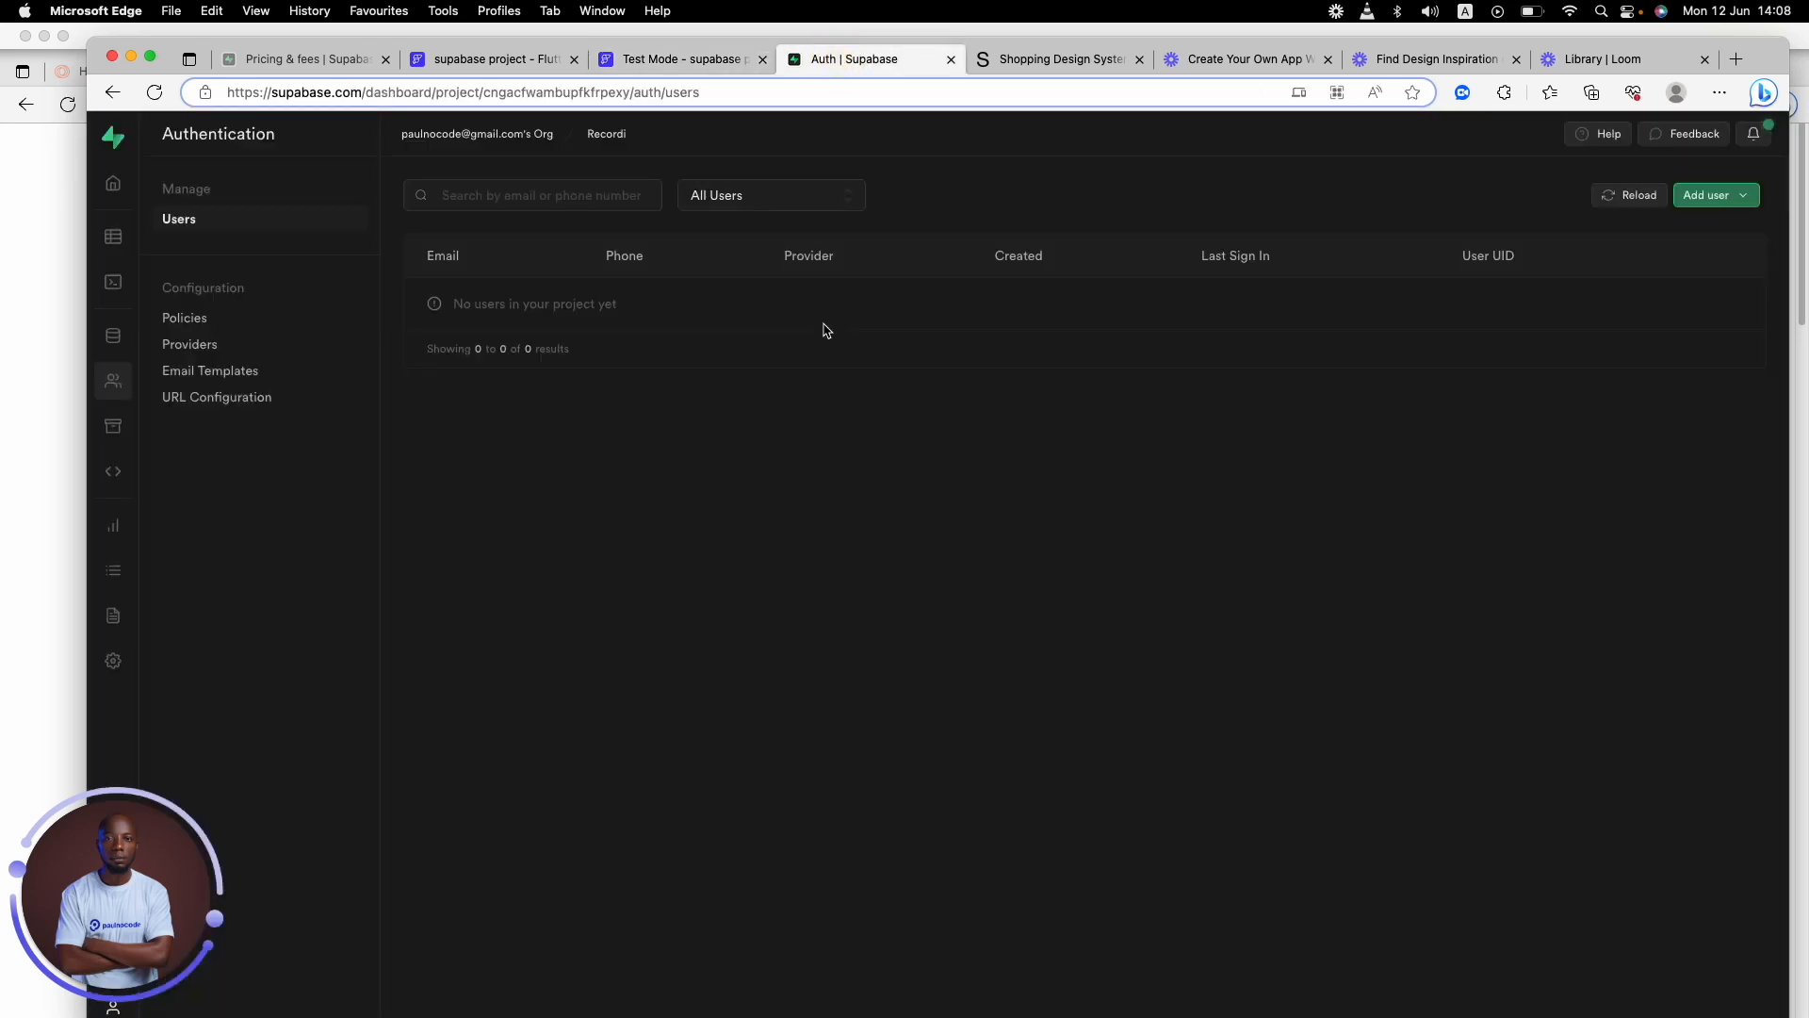
click(184, 317)
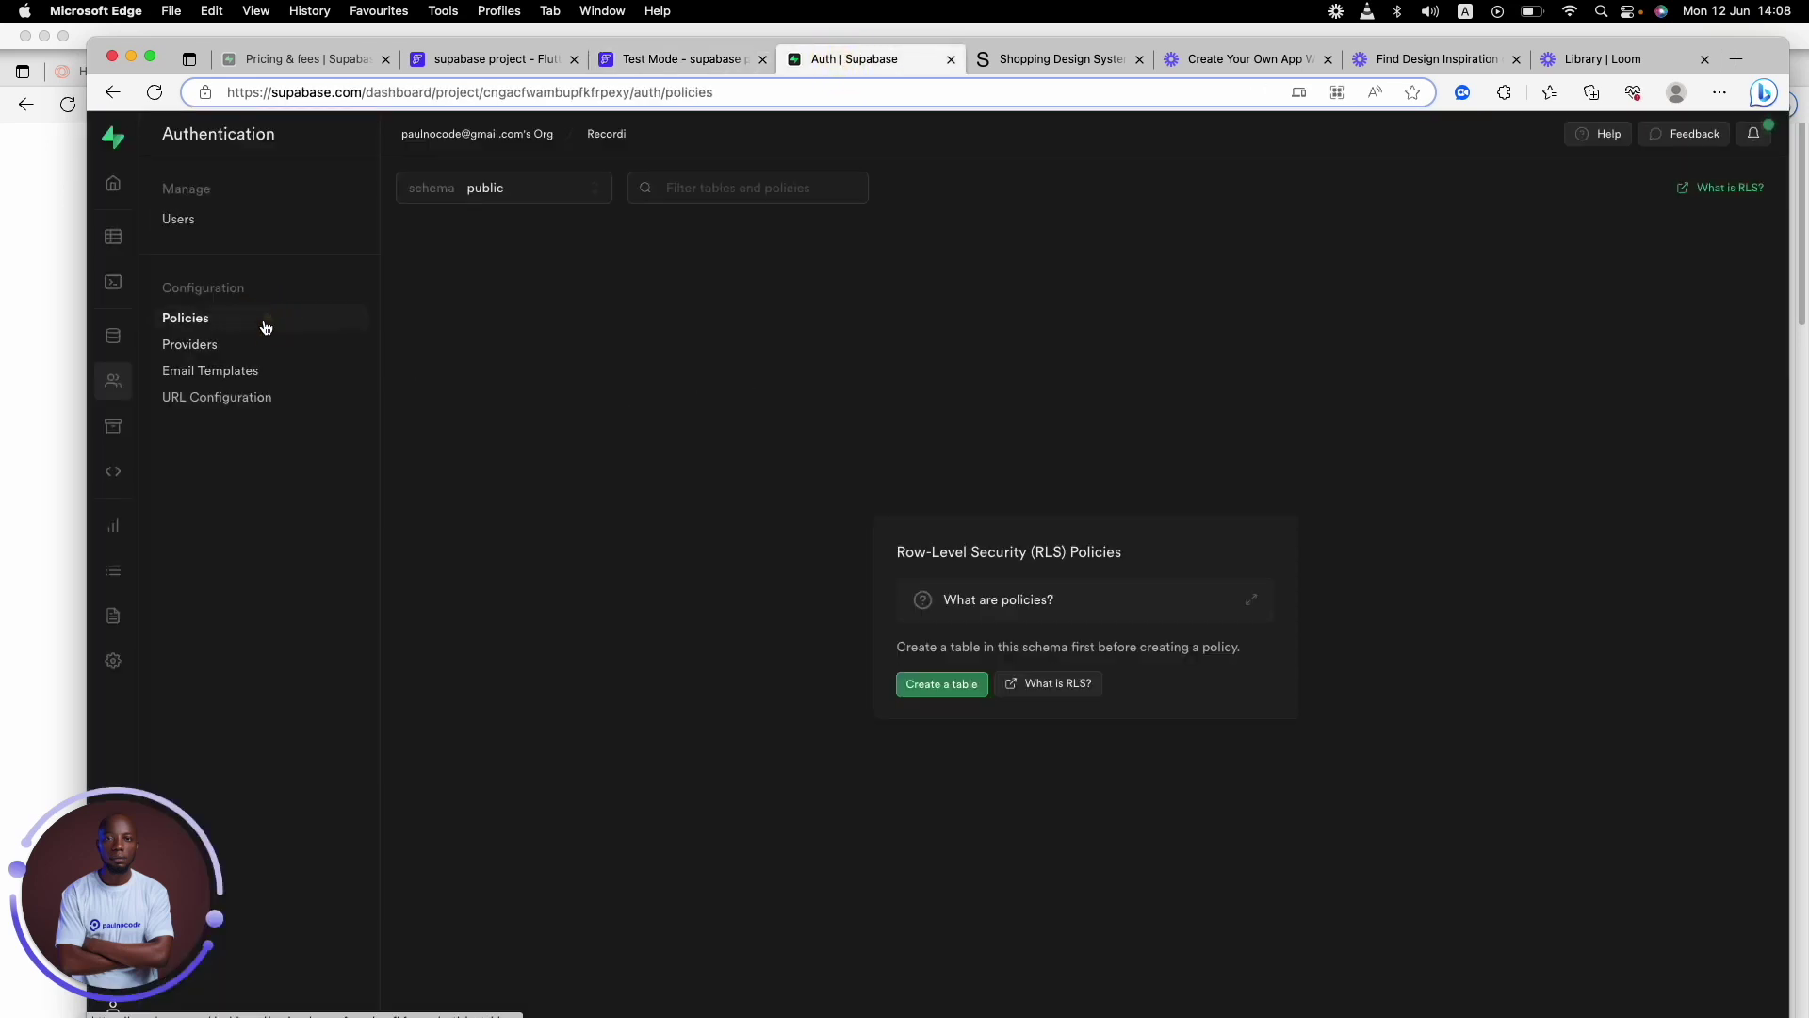
click(292, 223)
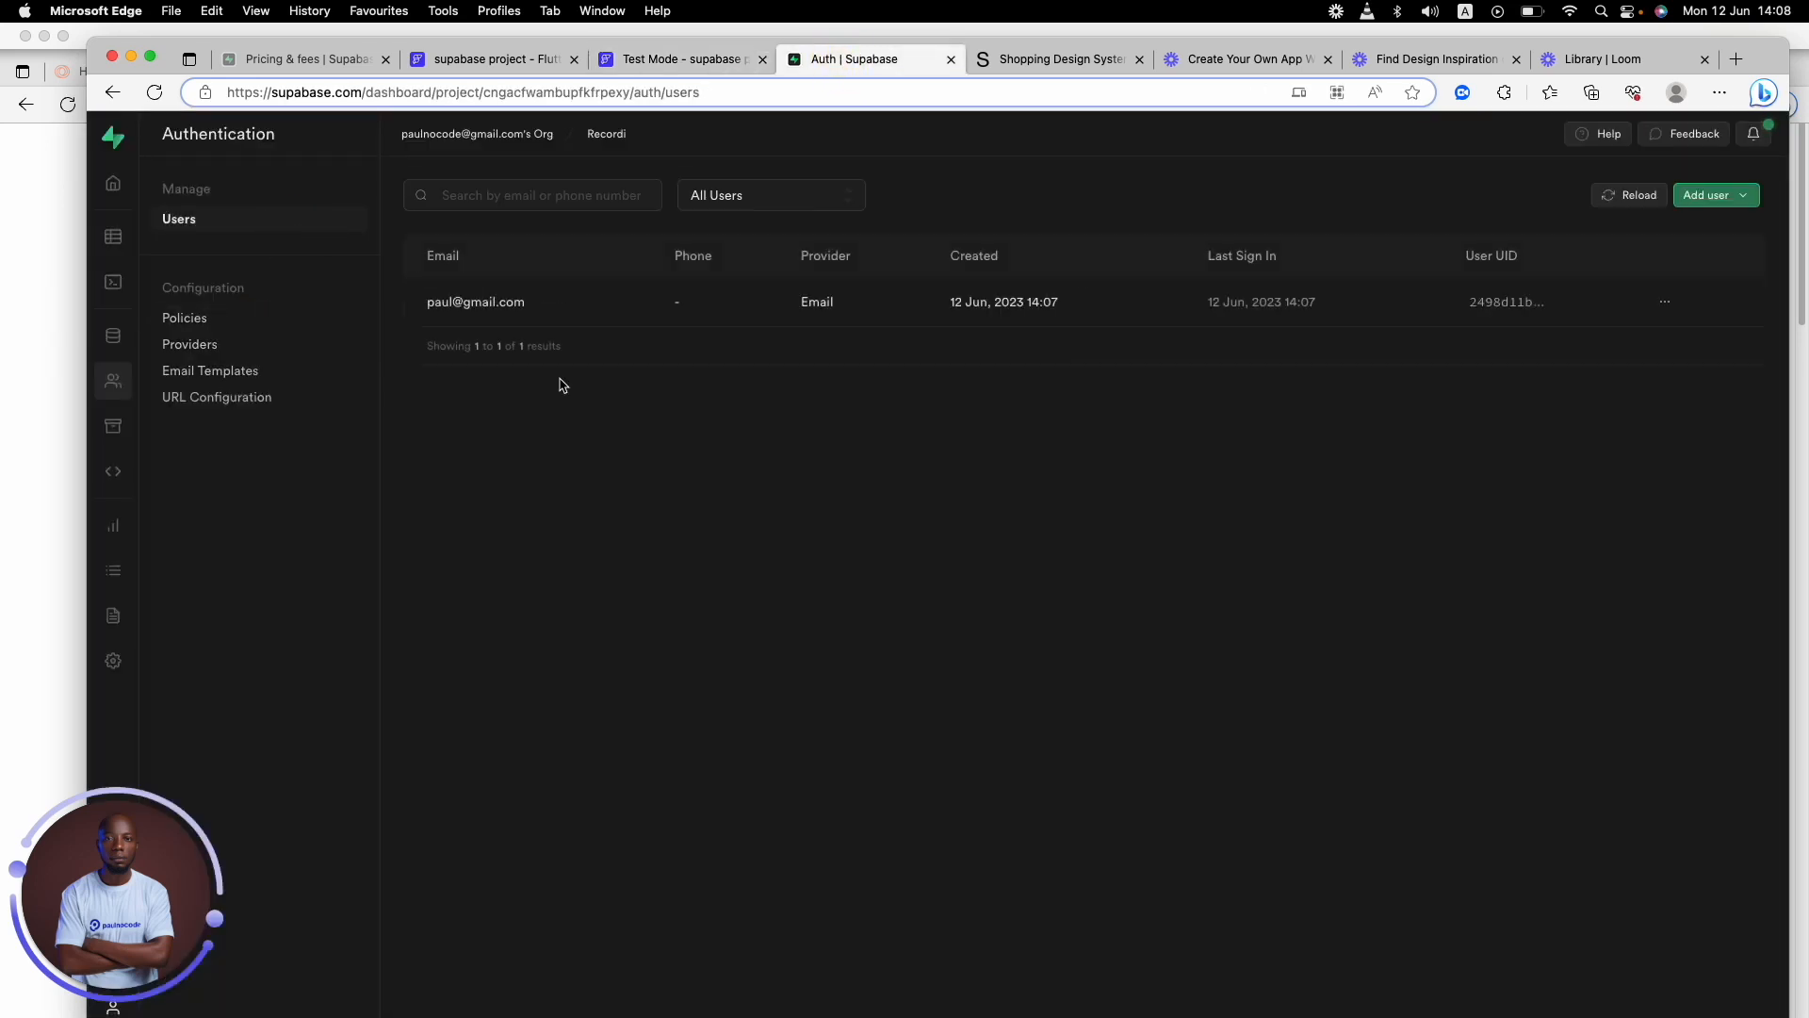
drag(465, 297, 526, 300)
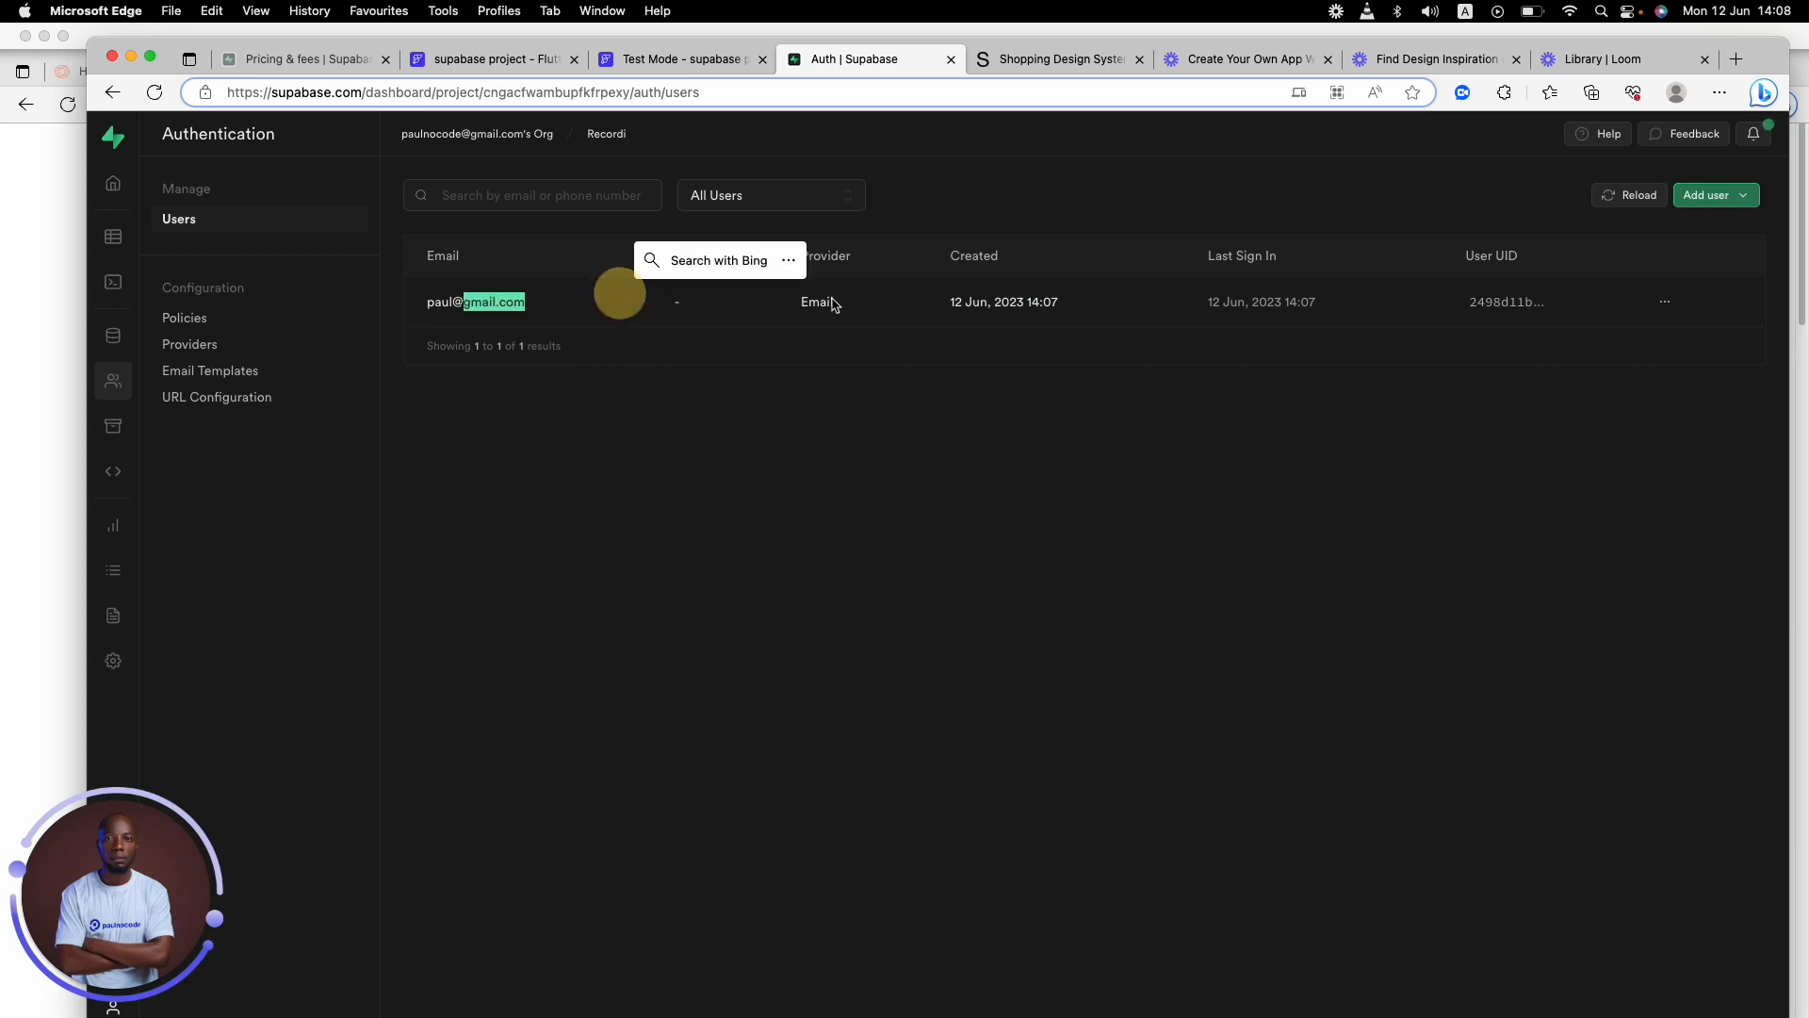
click(816, 300)
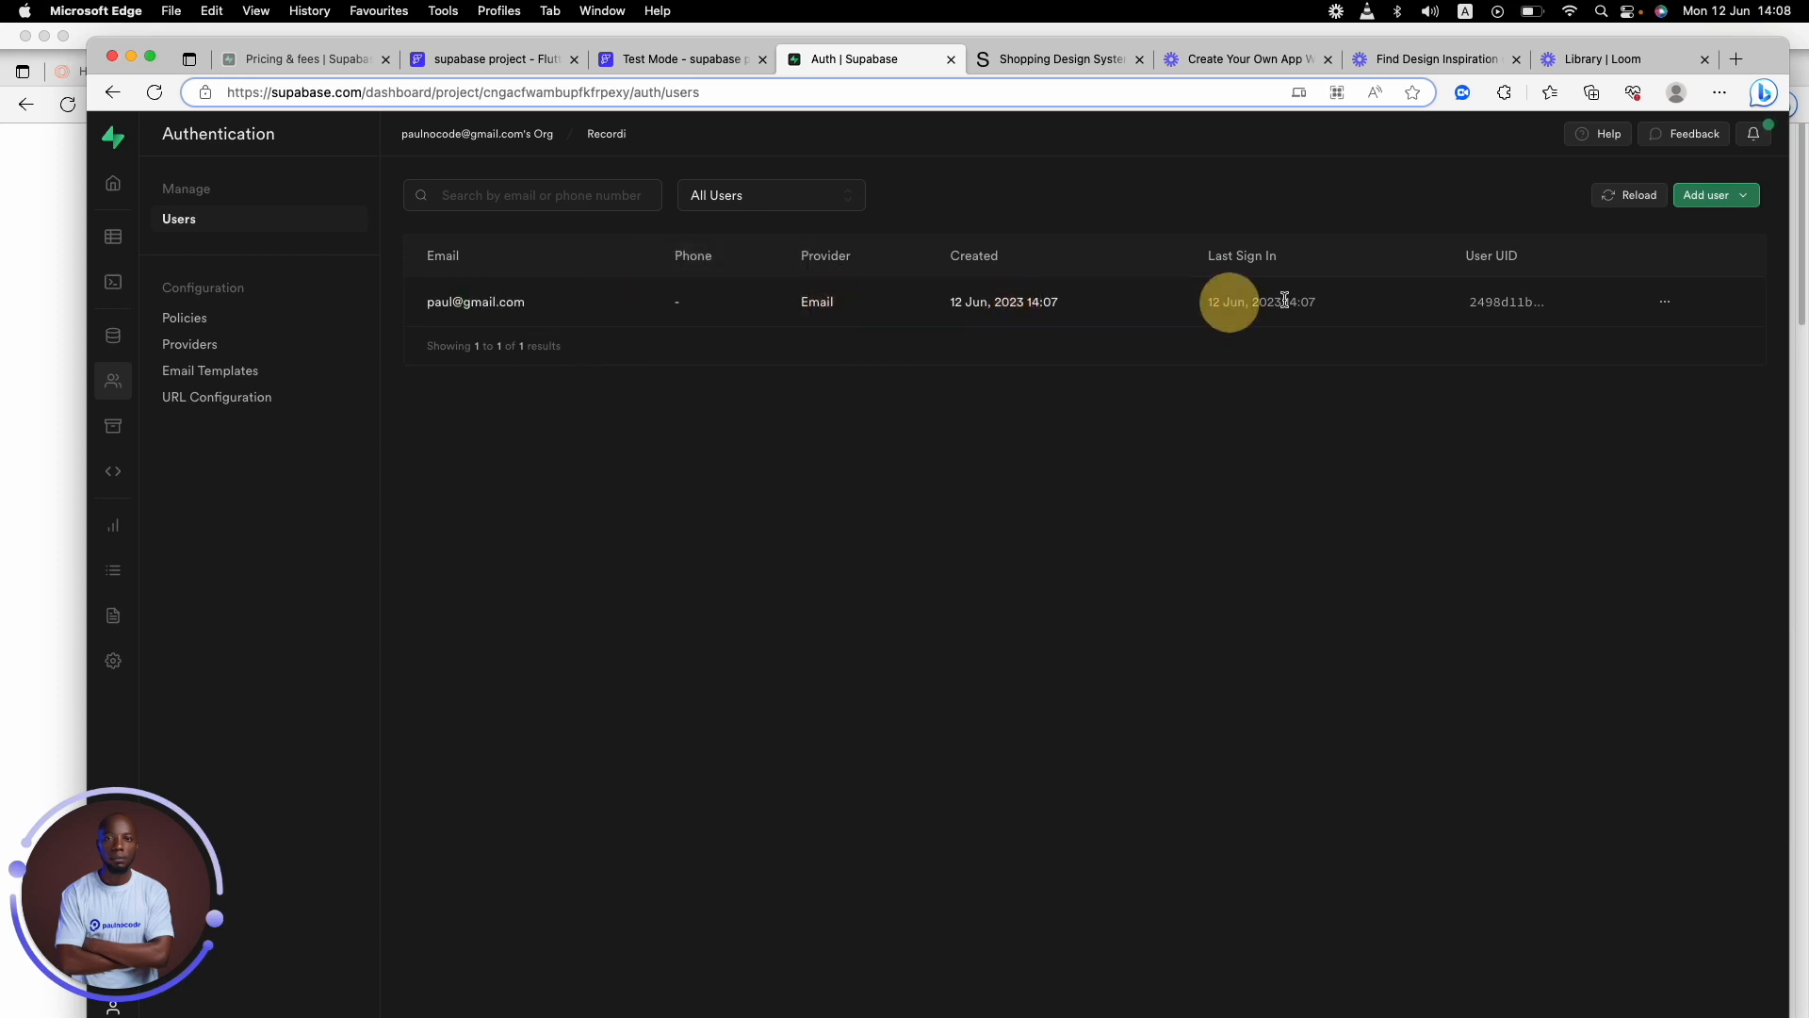